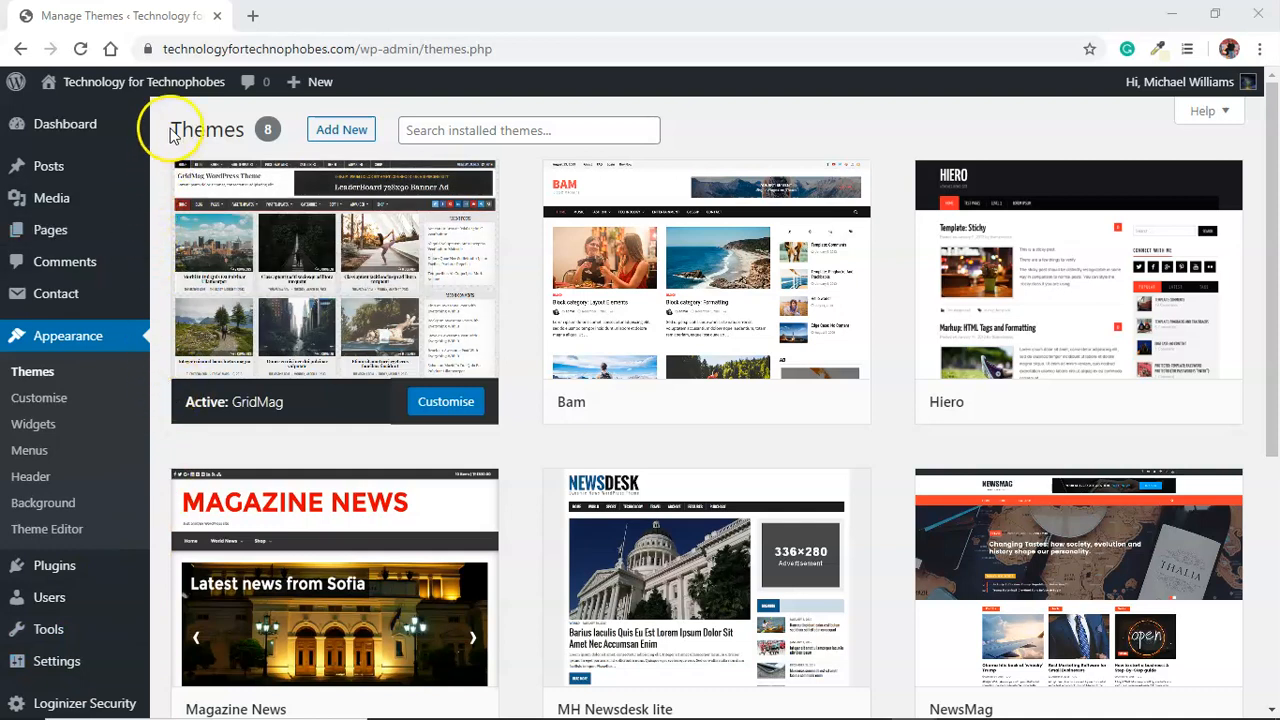
Open the Technology for Technophobes front page in a separate browser window and launch the theme customiser from it
middle_click(171, 81)
drag(293, 22, 294, 77)
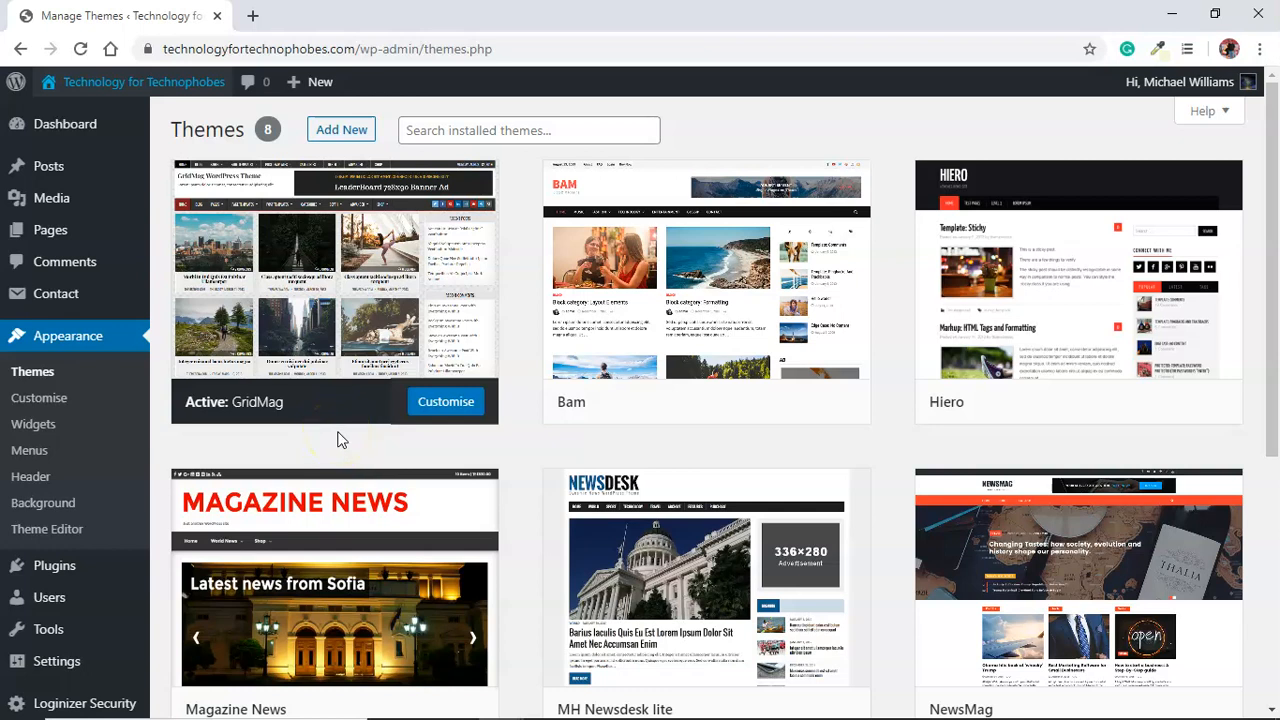
key(alt+Tab)
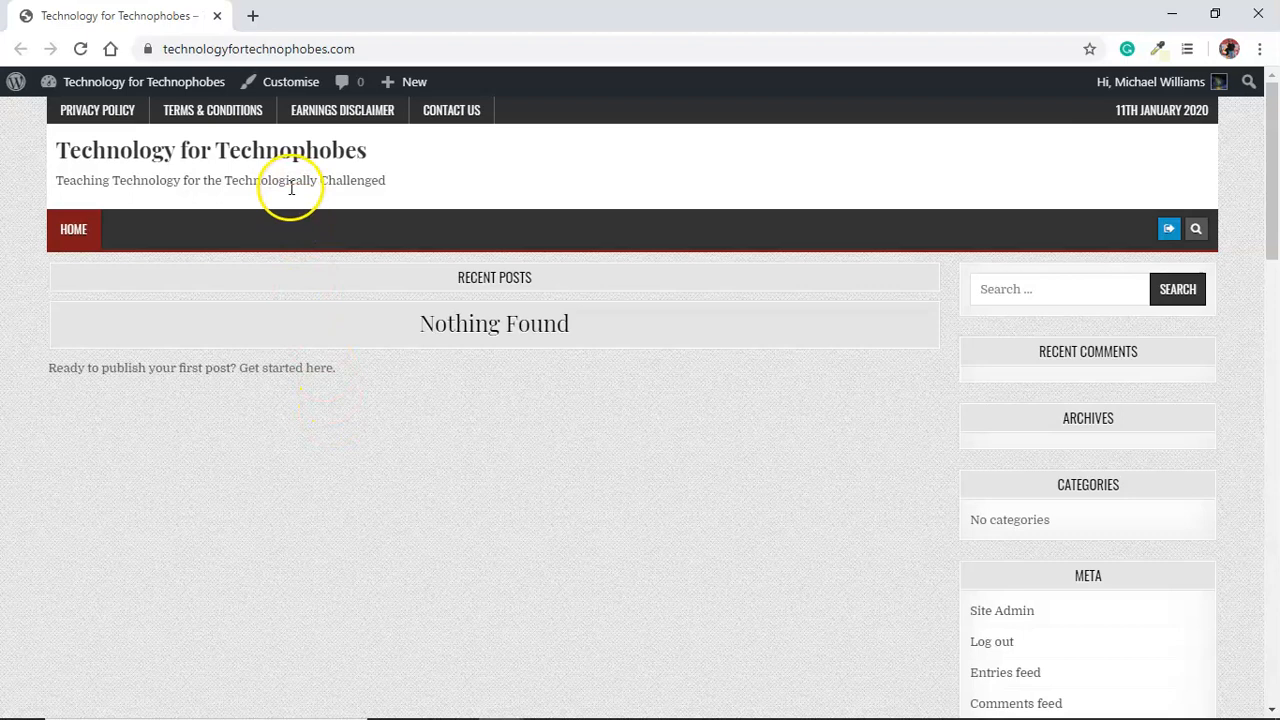
click(290, 82)
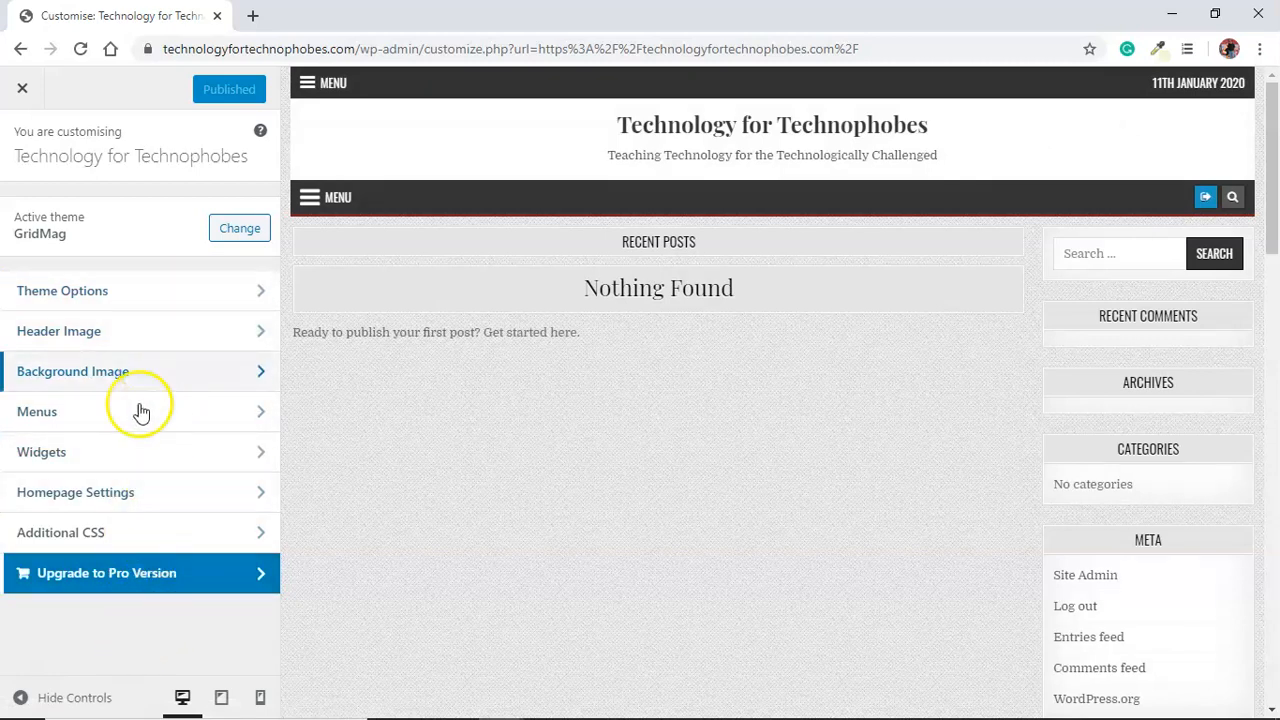
Examine the list of GridMag Pro features under Upgrade to Pro Version, and return to the main customiser list
click(121, 578)
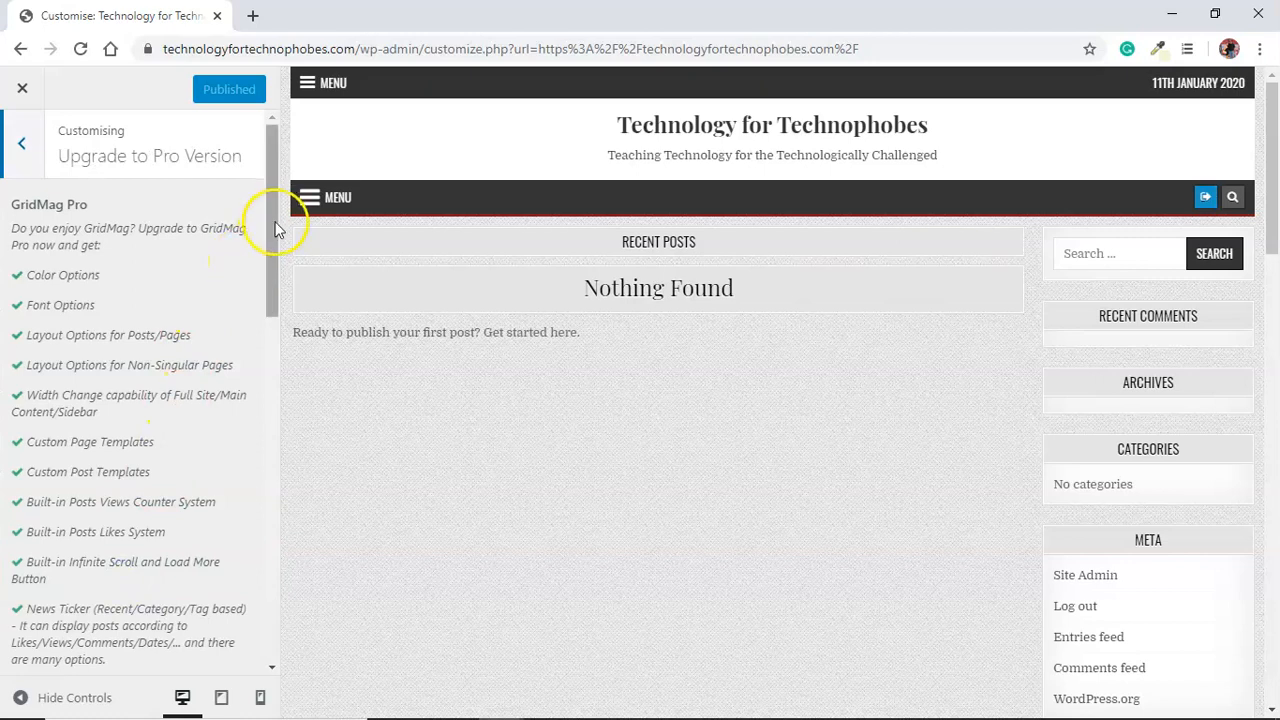
drag(270, 225, 264, 198)
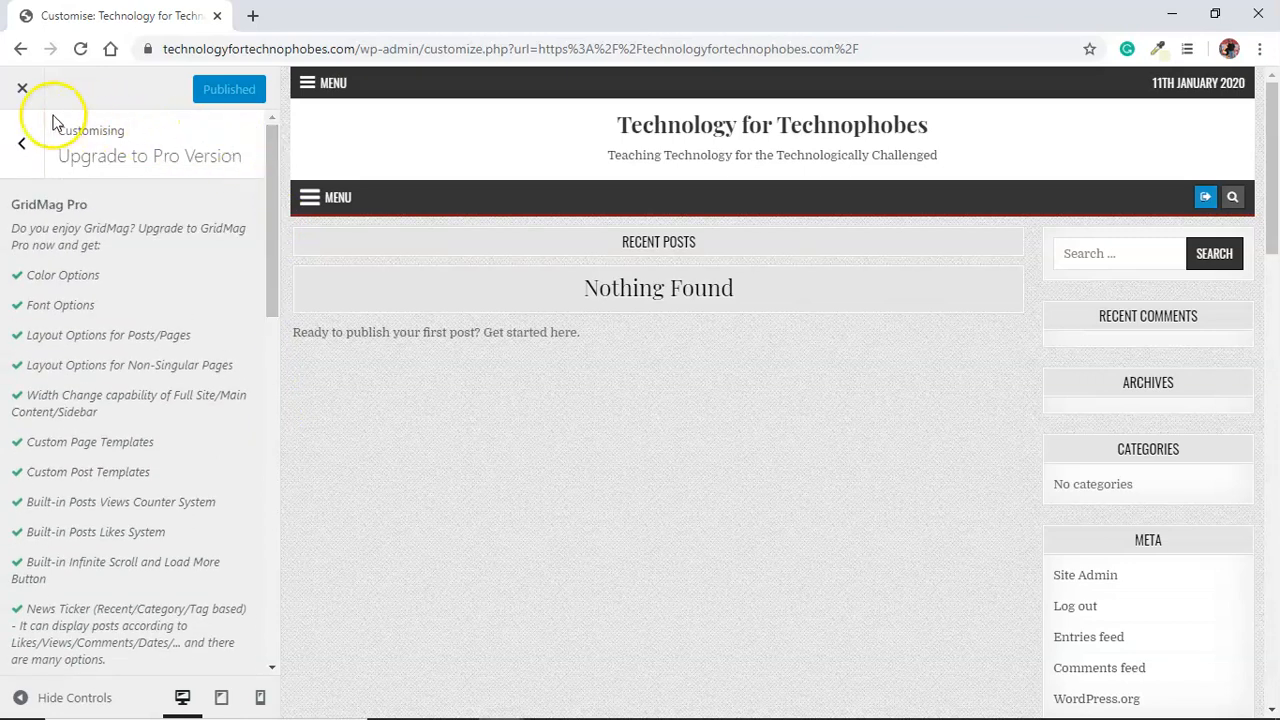
click(27, 146)
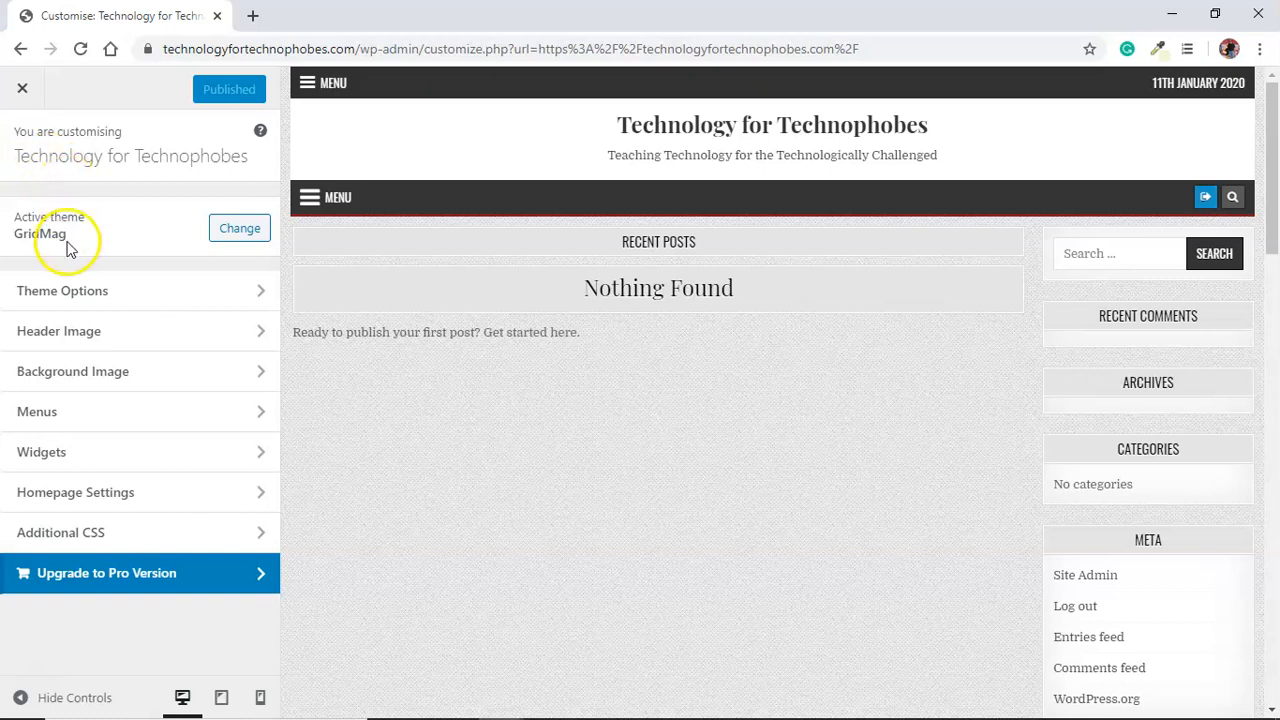
View the Getting Started section of the Theme Options, and return to the Theme Options list
click(92, 290)
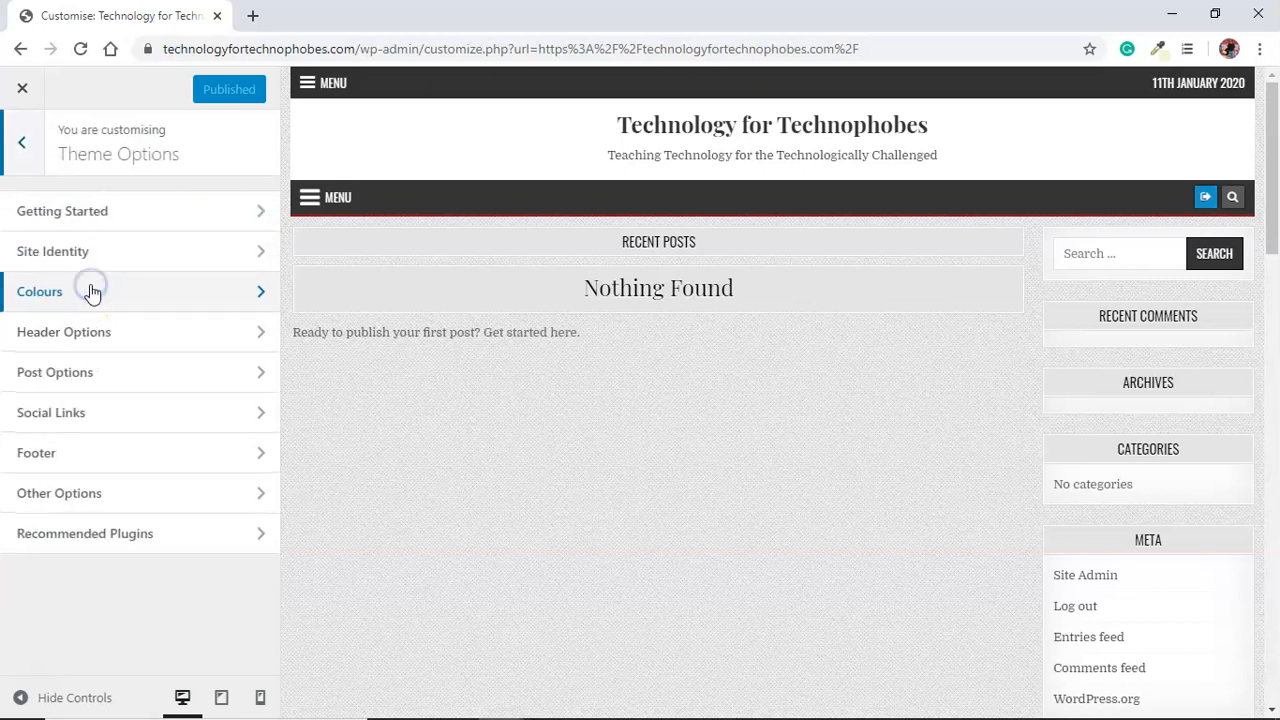
click(210, 213)
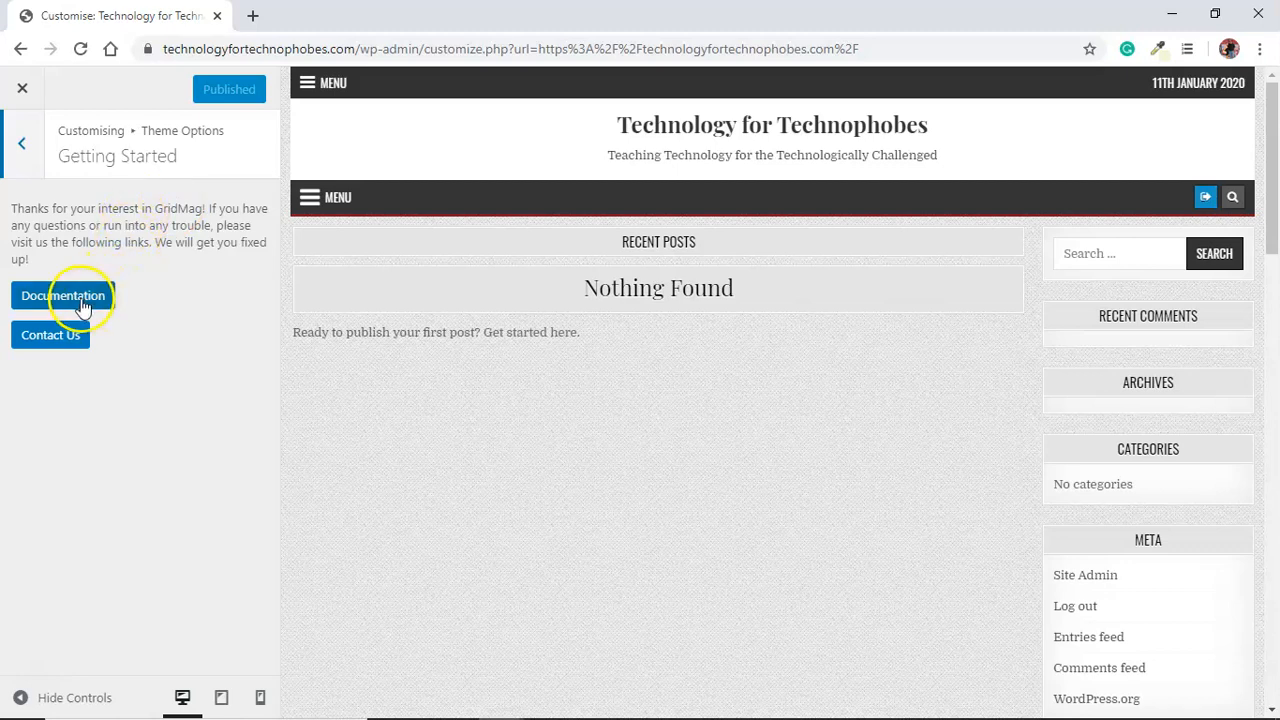
click(18, 148)
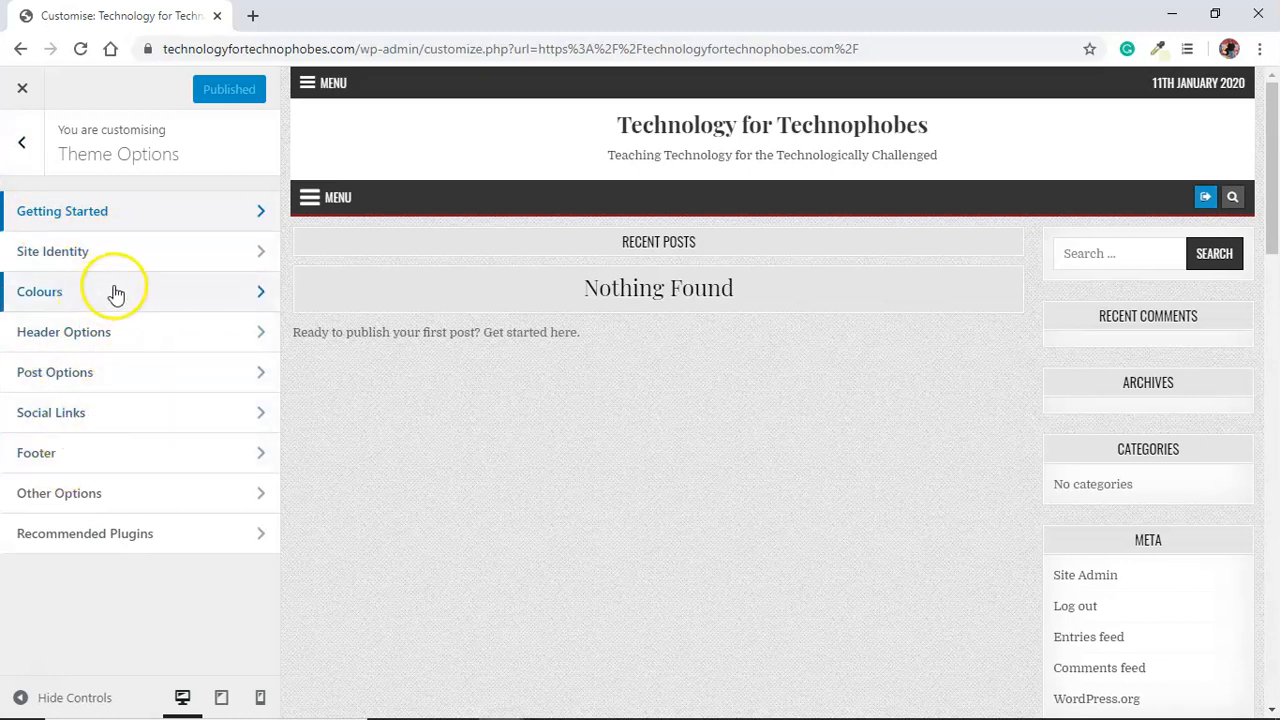
In Site Identity, cut the word "Technology" from the tagline to preview the change, and paste it back
click(145, 258)
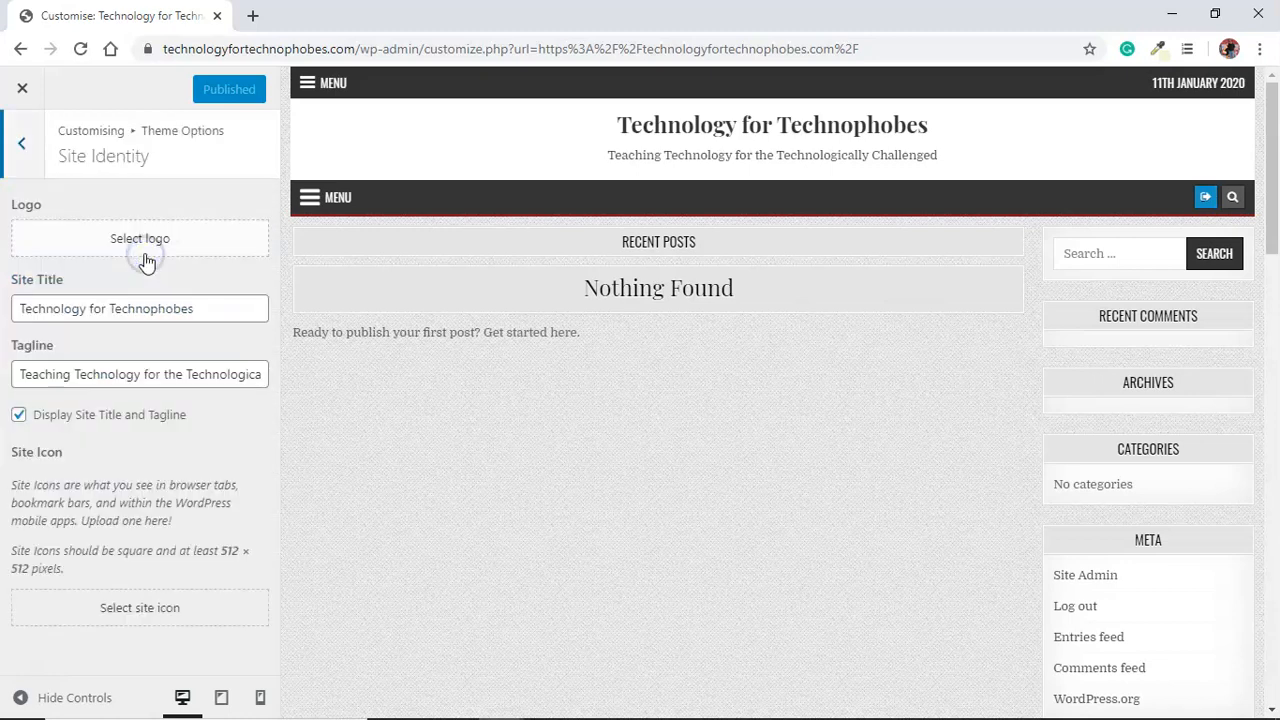
click(145, 303)
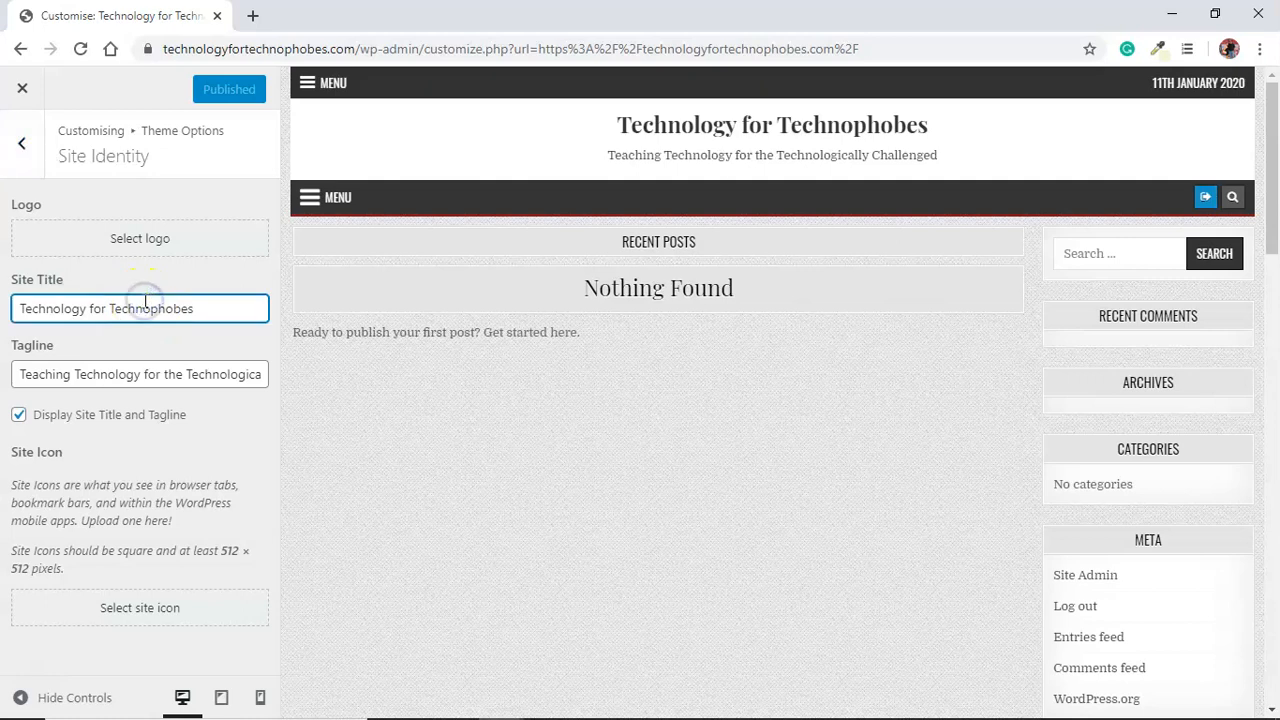
click(129, 375)
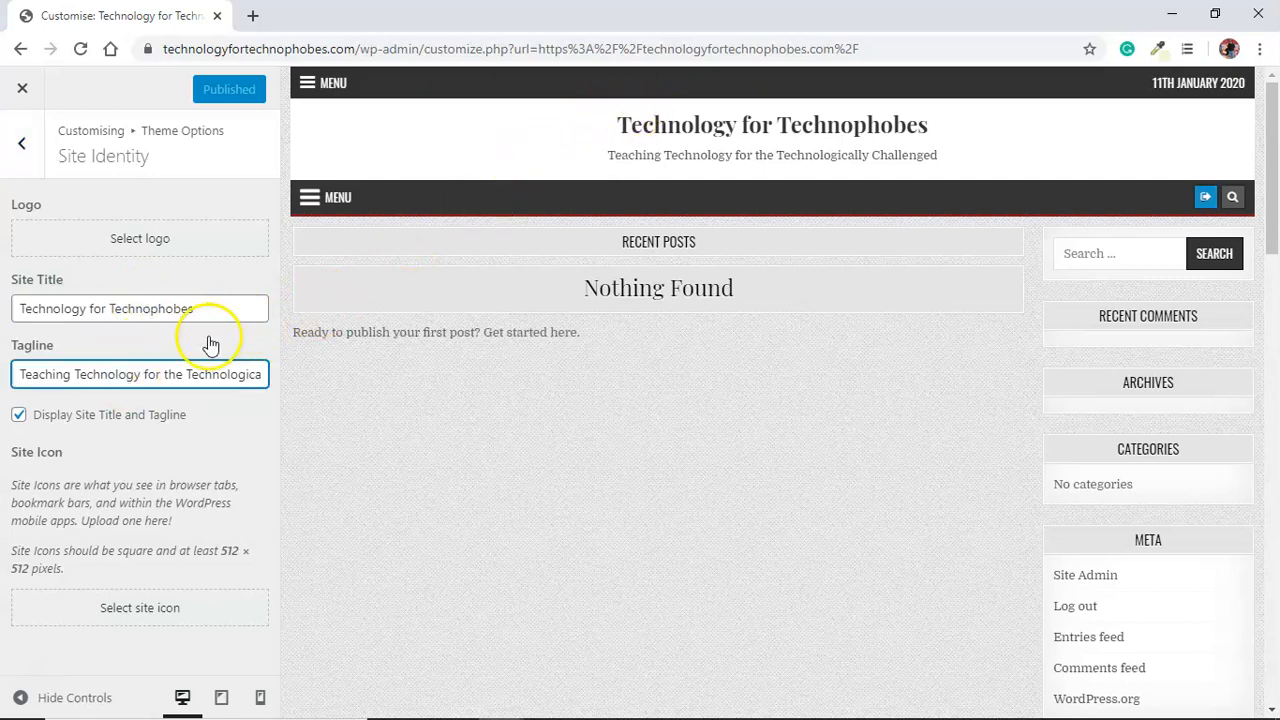
click(98, 376)
double_click(98, 376)
key(ctrl+c)
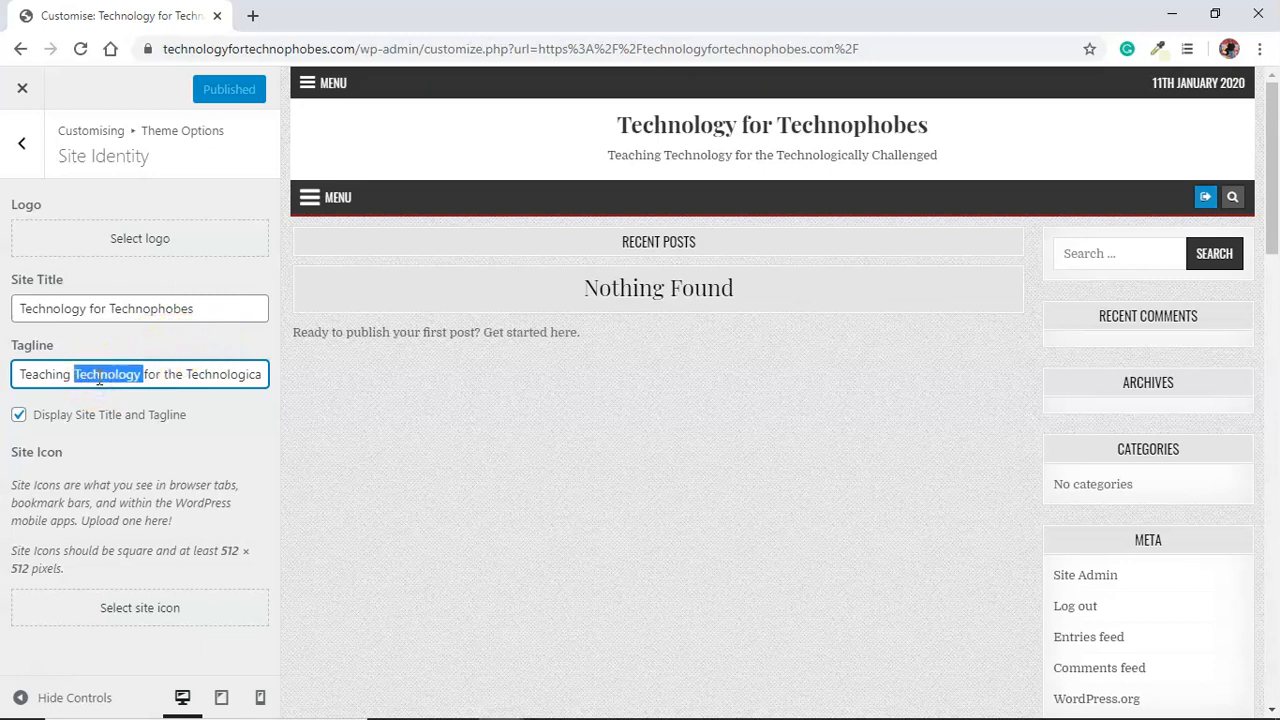
key(BackSpace)
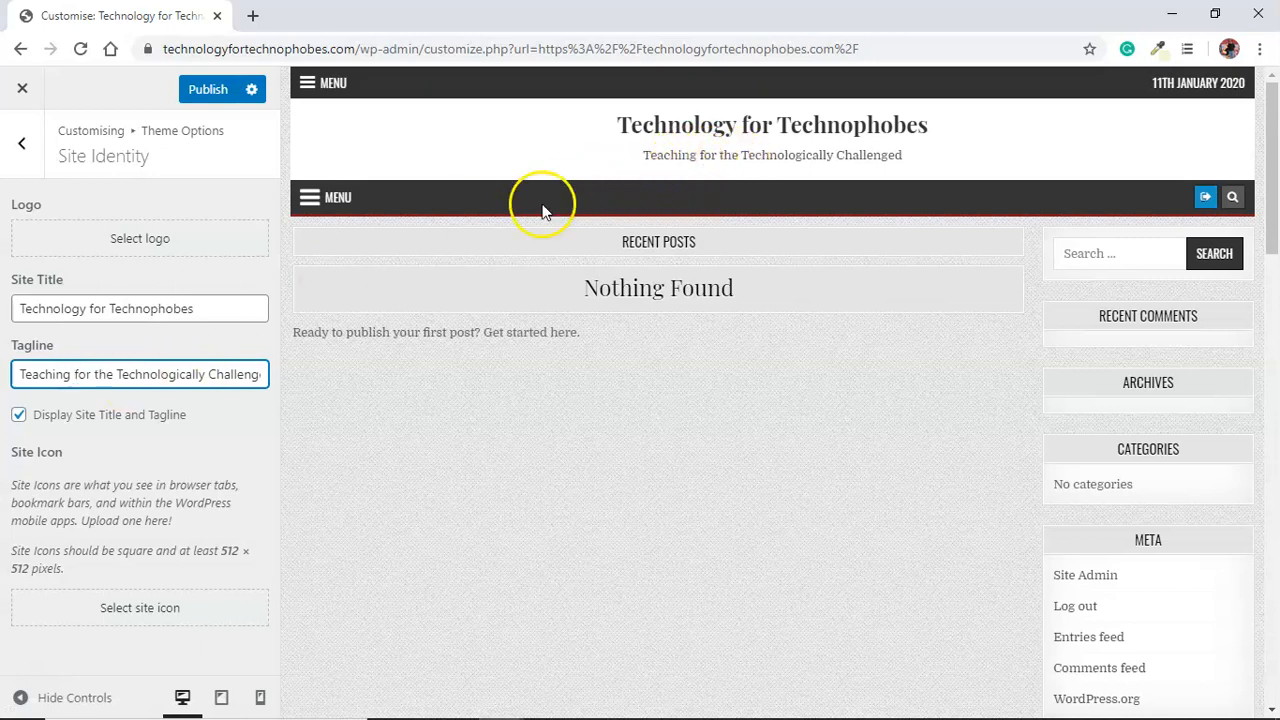
key(ctrl+v)
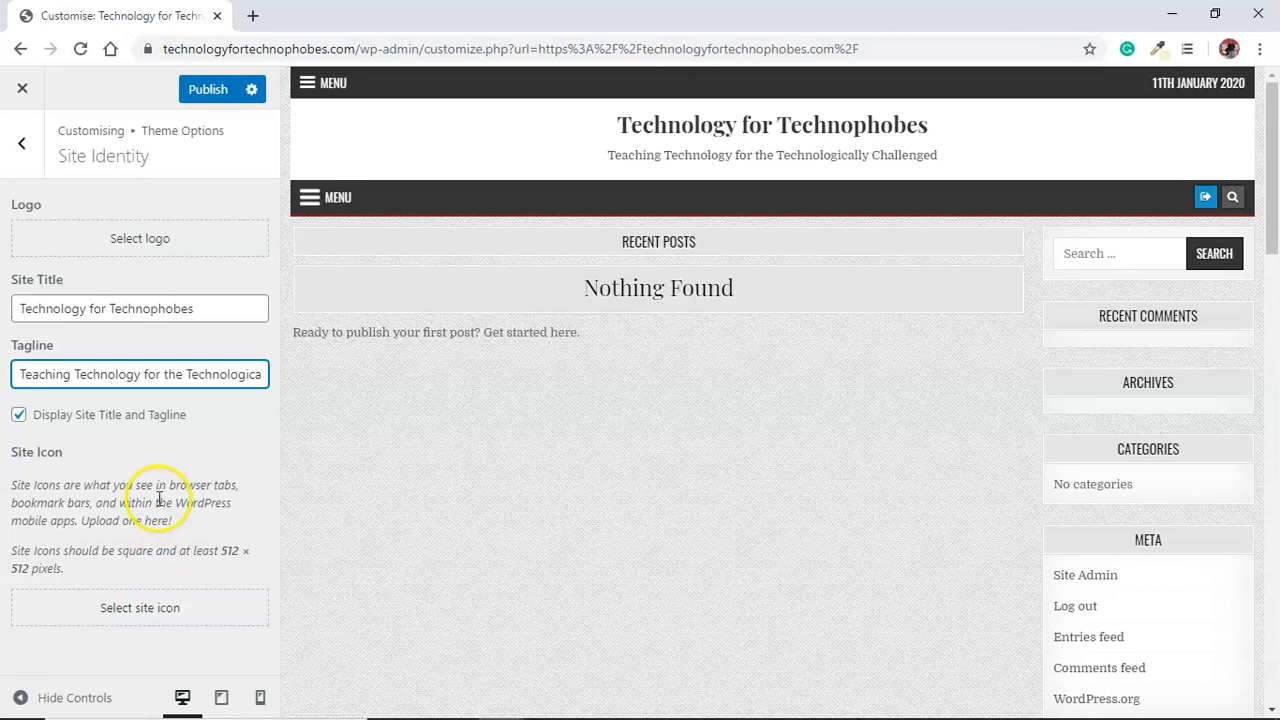
Examine the header text and background settings in the Colours section of the Theme Options
click(22, 145)
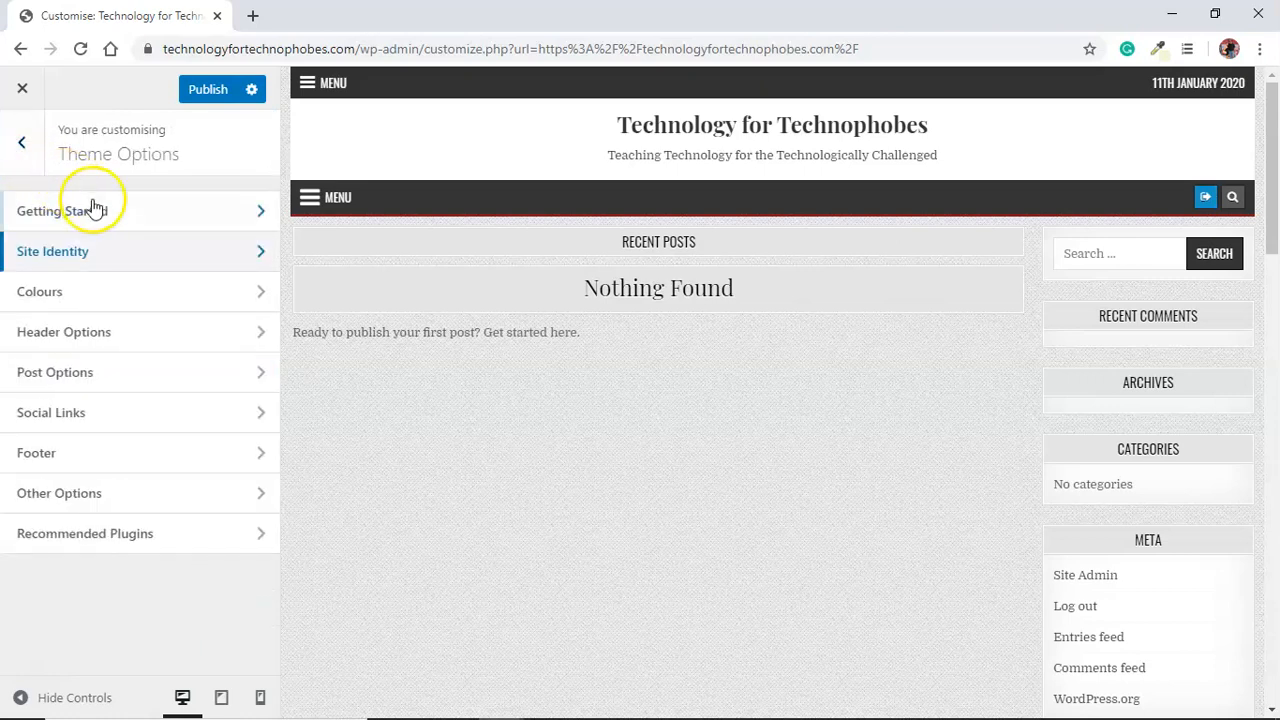
click(194, 292)
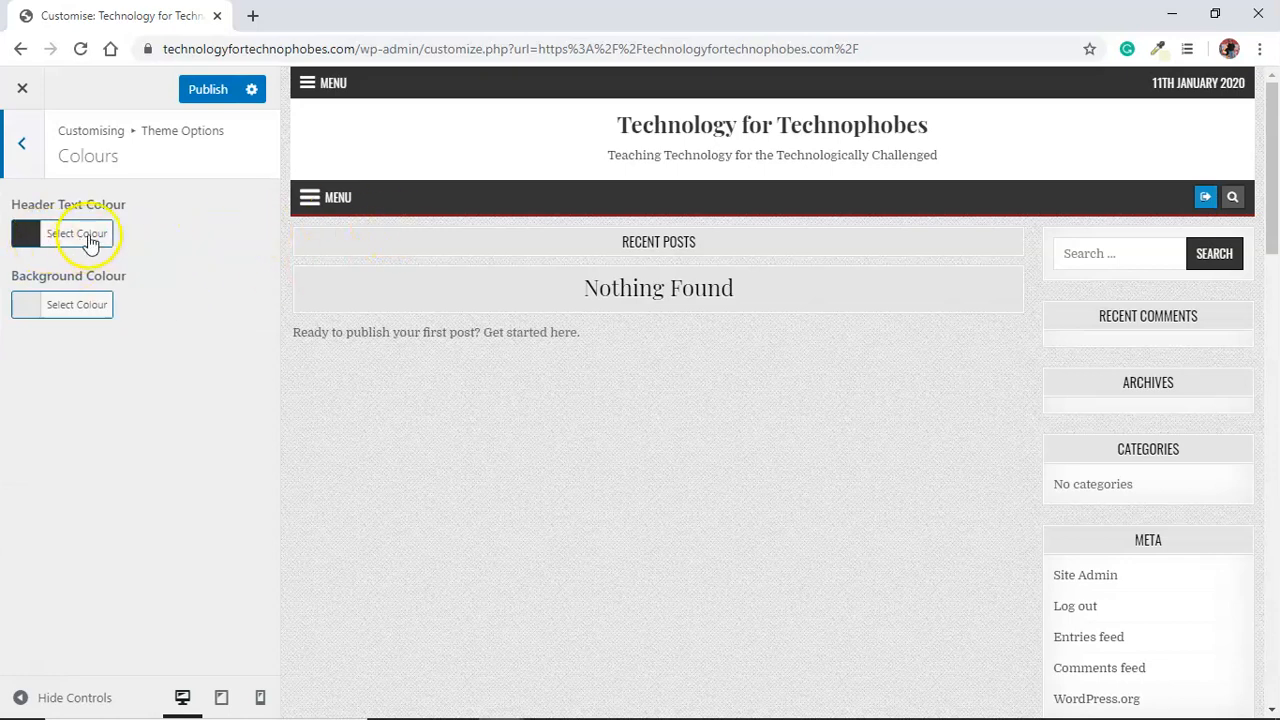
click(22, 146)
In Header Options, hide the header content to preview the effect, and show it again
click(117, 340)
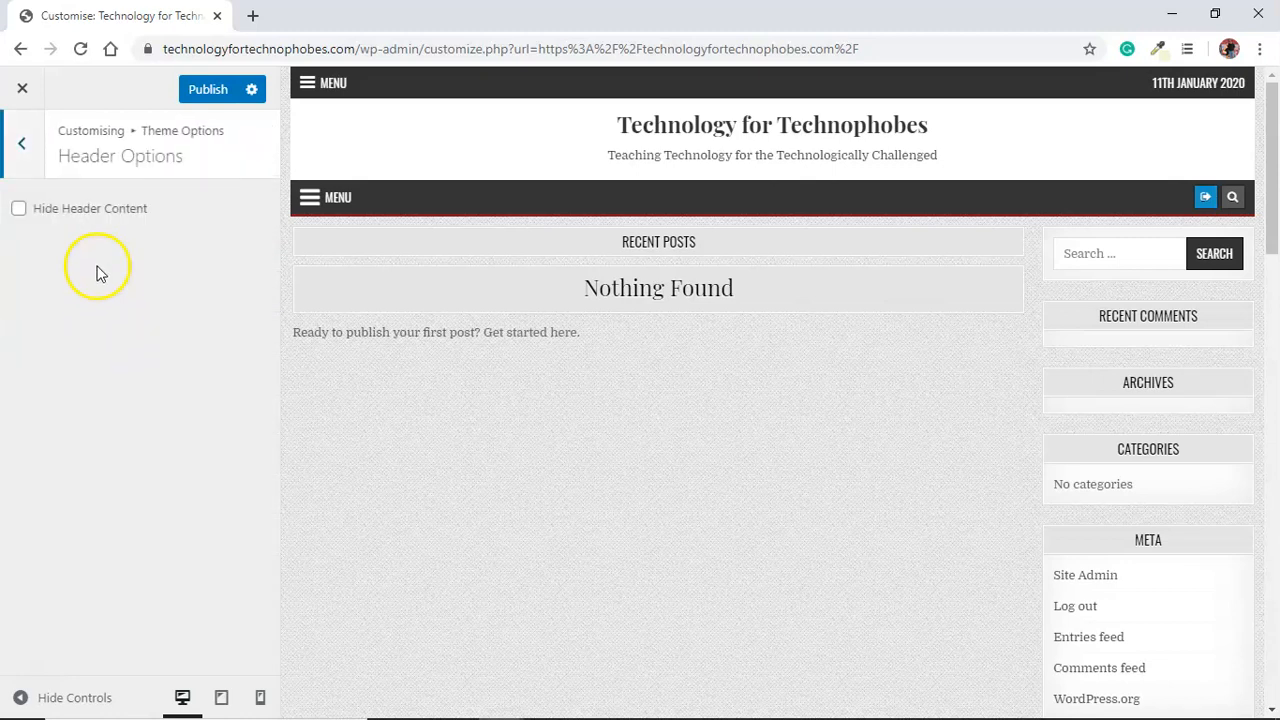
click(79, 211)
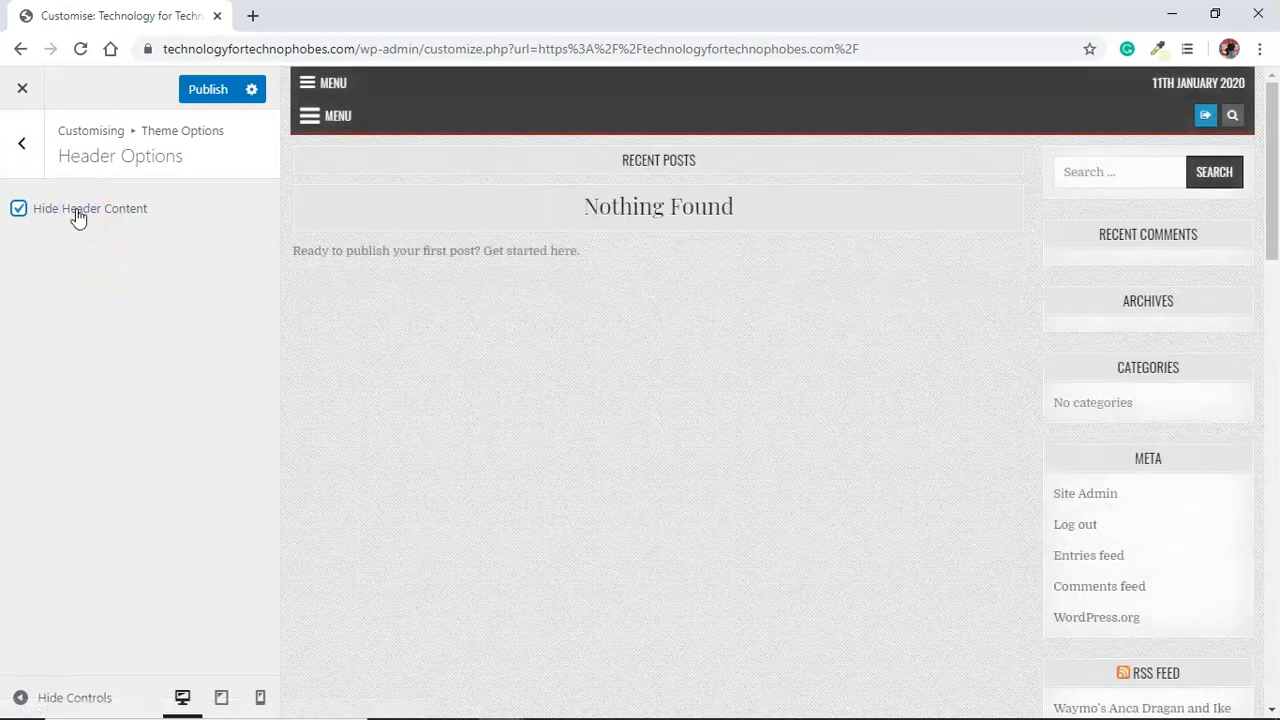
click(24, 142)
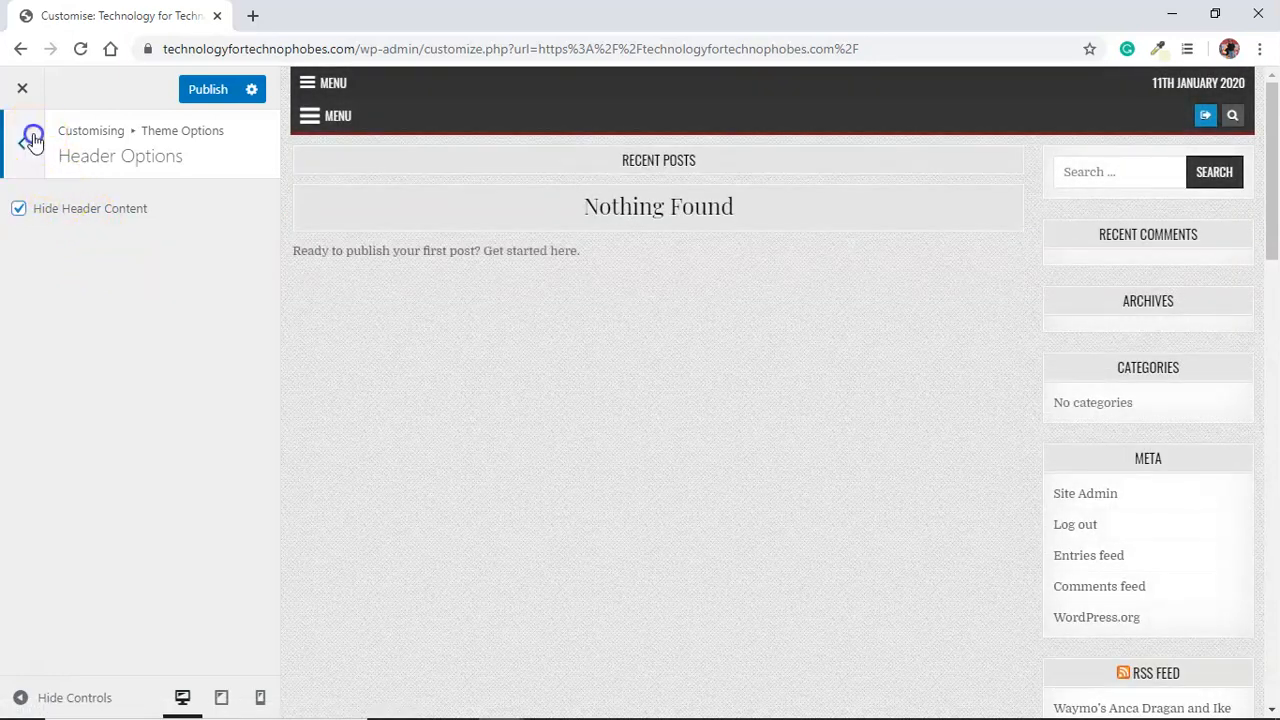
click(109, 331)
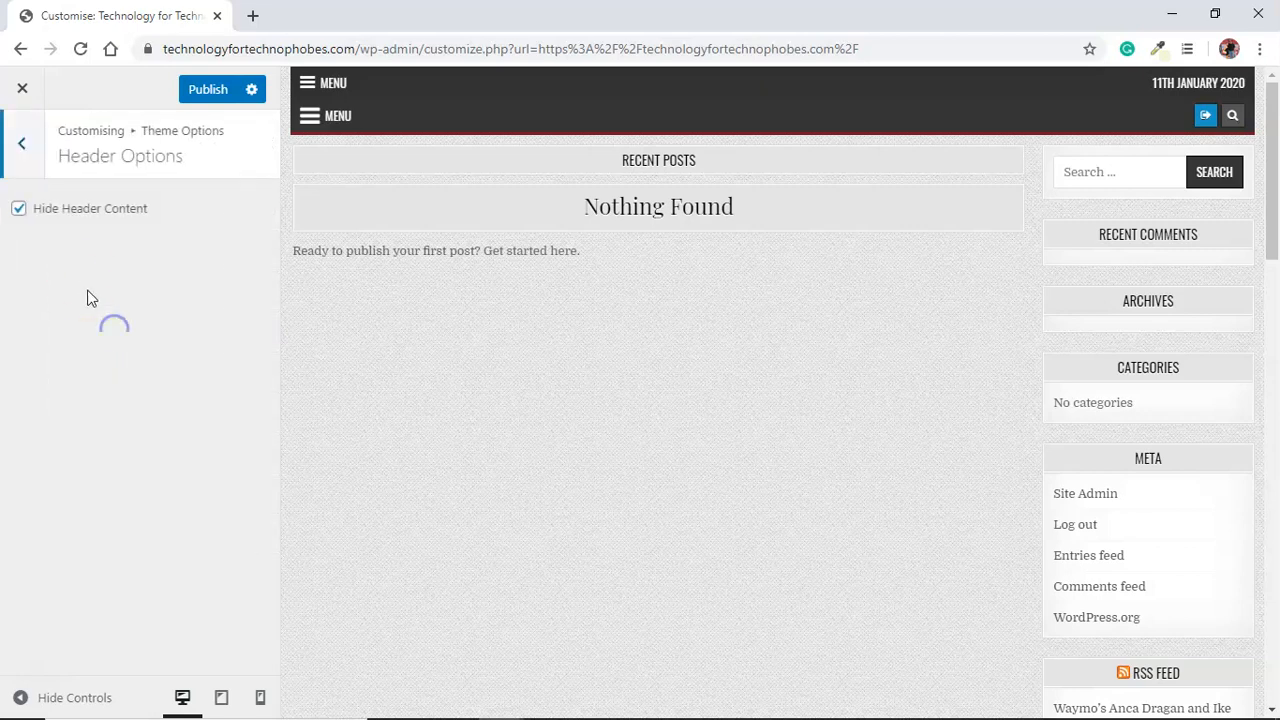
click(22, 212)
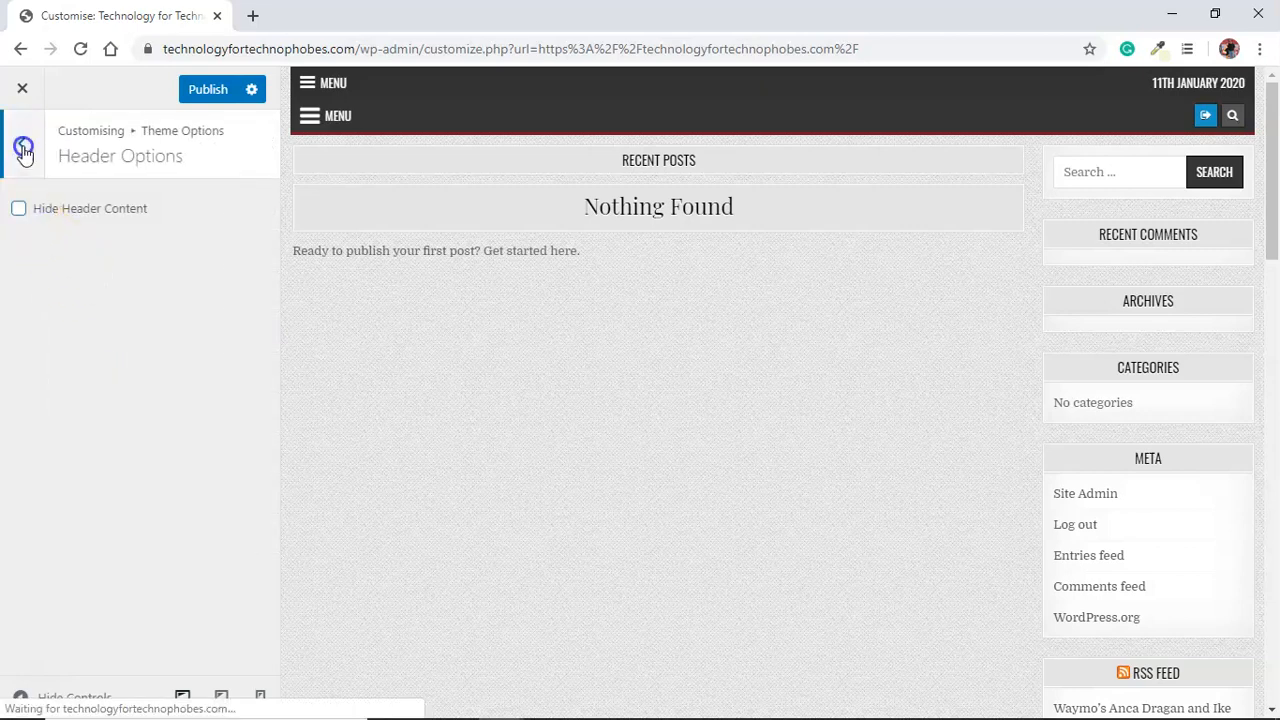
click(22, 146)
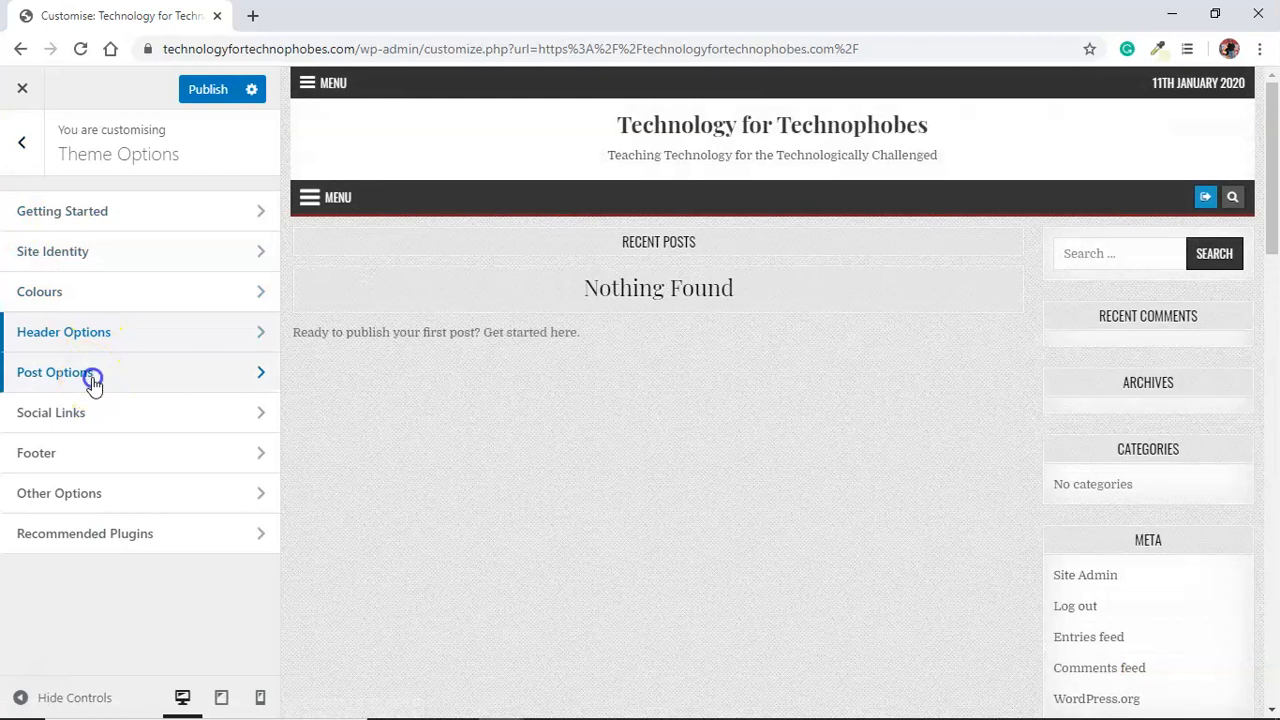
In Post Options, try editing the homepage posts heading and look through the remaining post settings
click(92, 374)
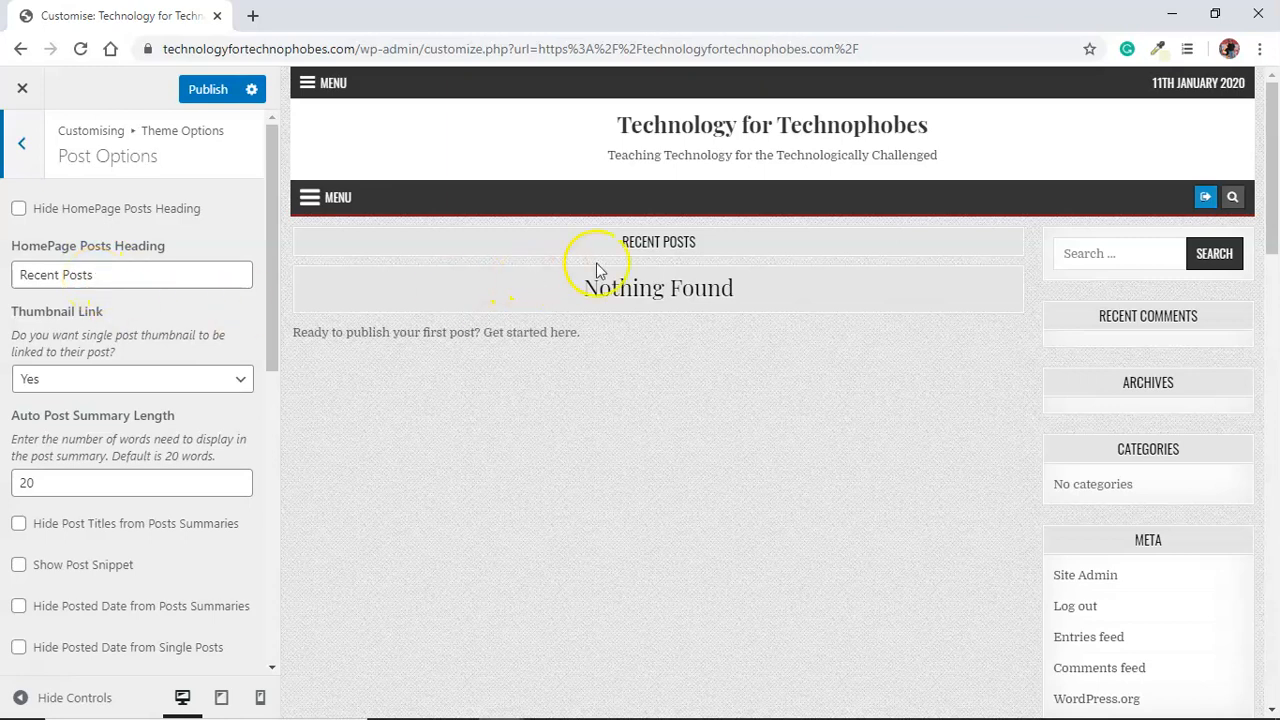
click(81, 276)
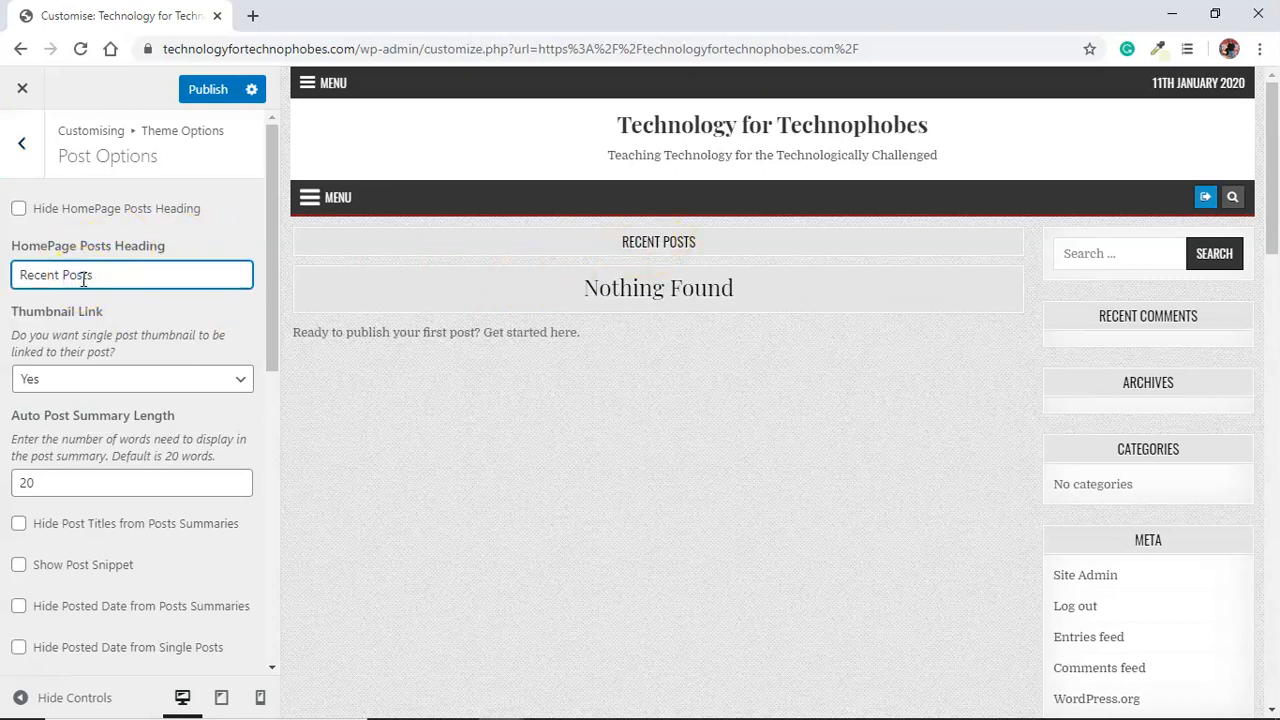
double_click(83, 276)
key(BackSpace)
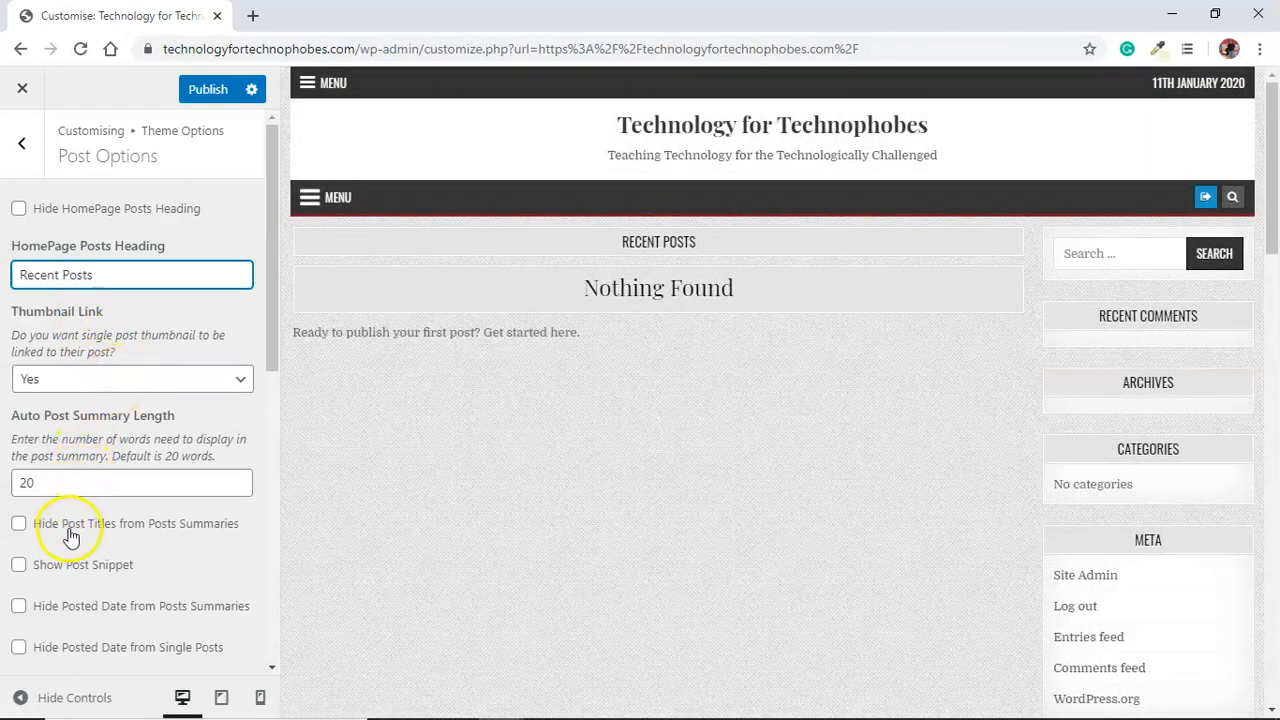
drag(271, 334, 247, 275)
click(21, 146)
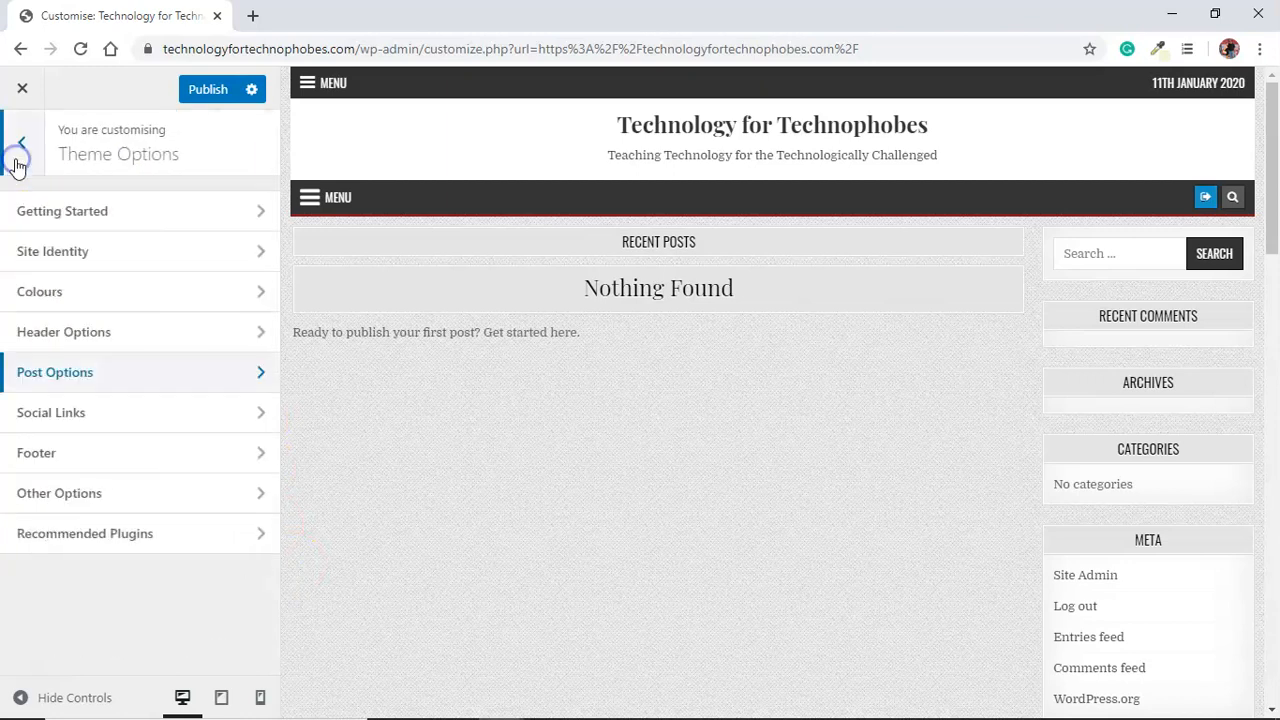
Examine the button visibility options and profile URL fields in the Social Links section
click(136, 412)
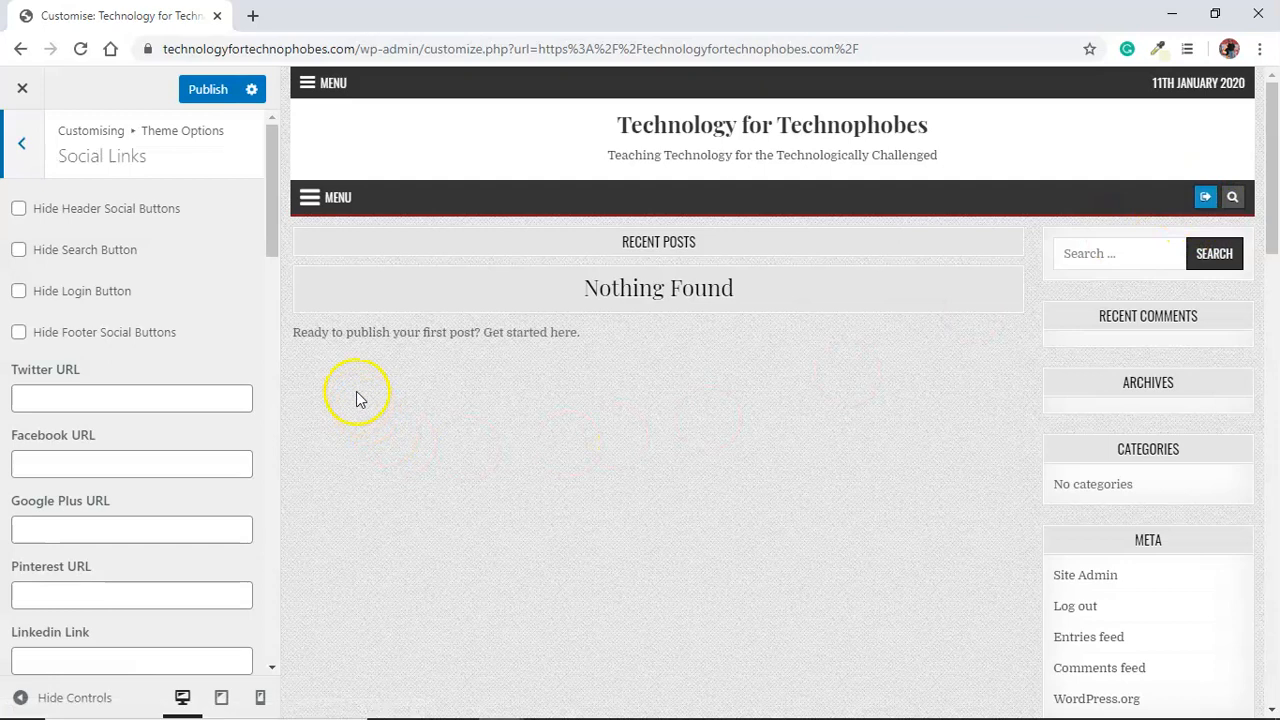
drag(273, 233, 262, 190)
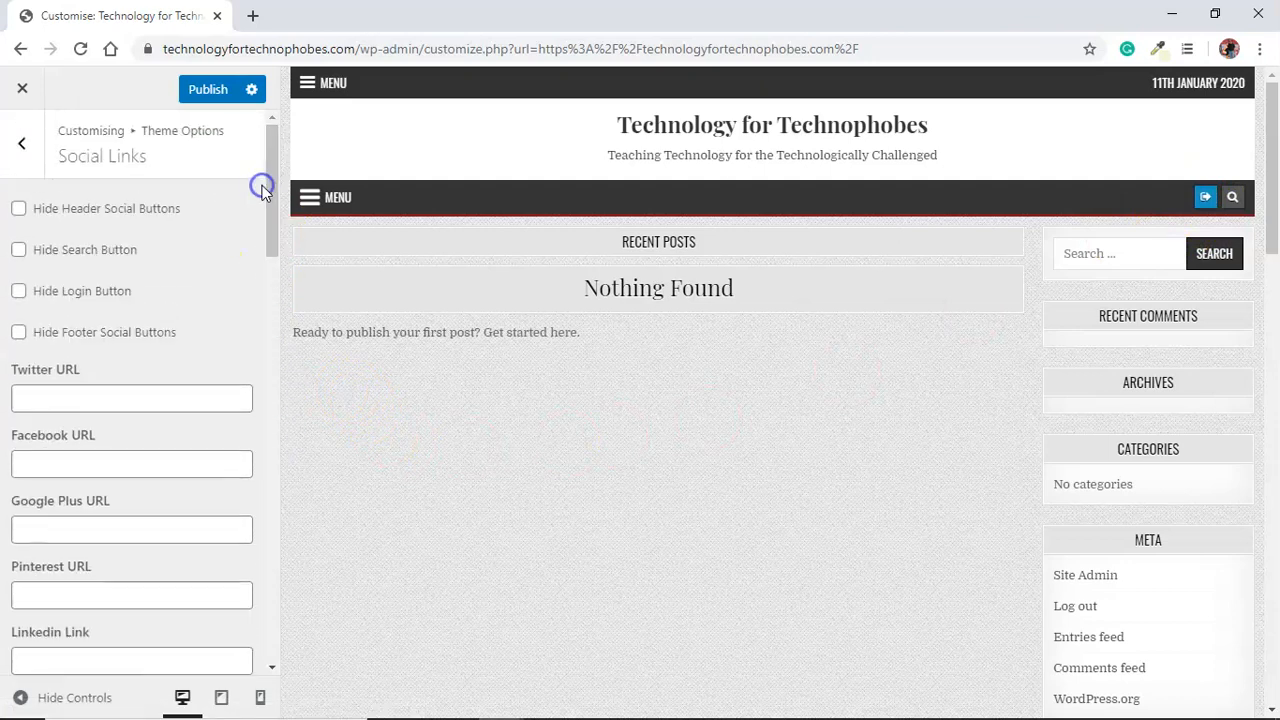
click(28, 146)
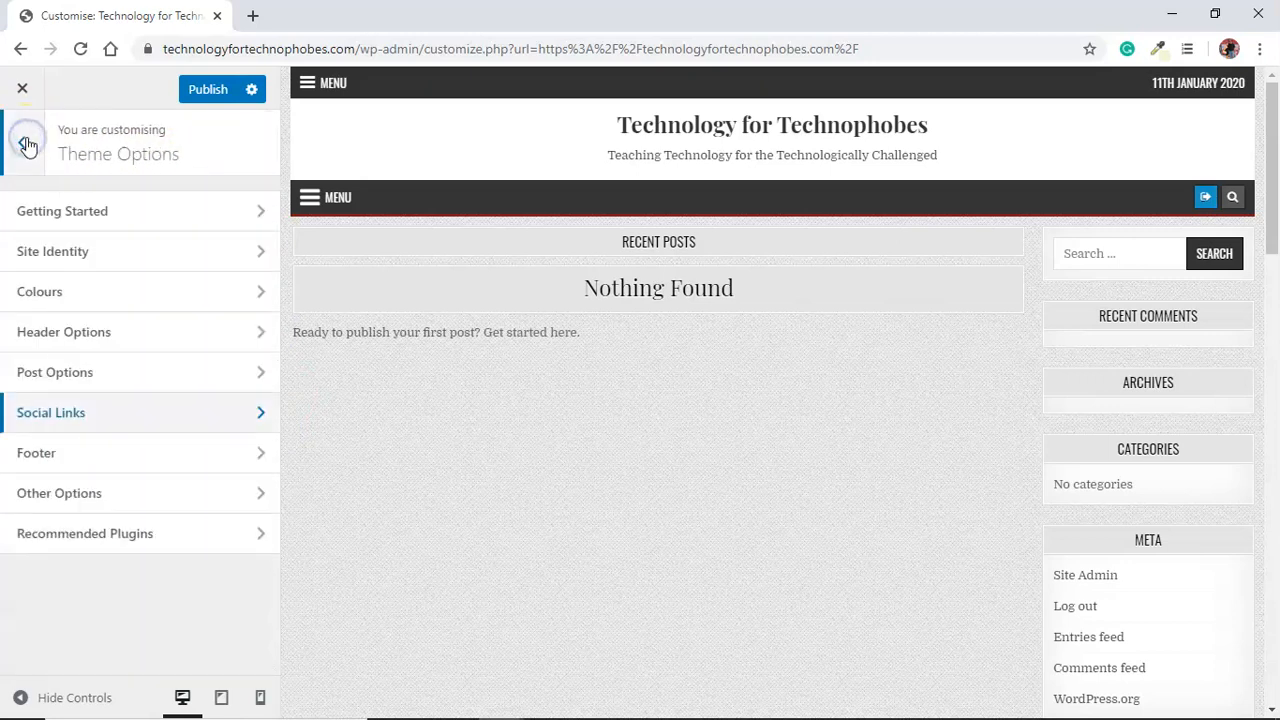
Set the footer copyright notice in the Theme Options to "Technology for Technophobes"
click(176, 460)
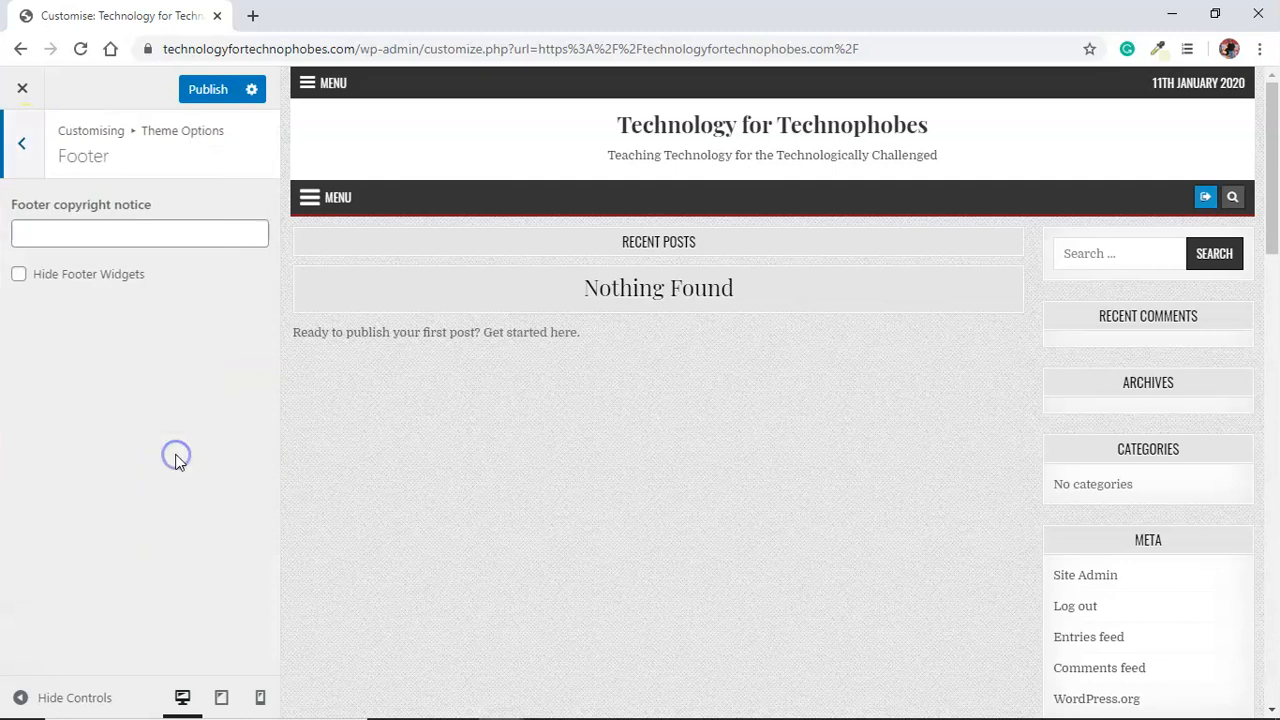
click(125, 235)
text(Technol)
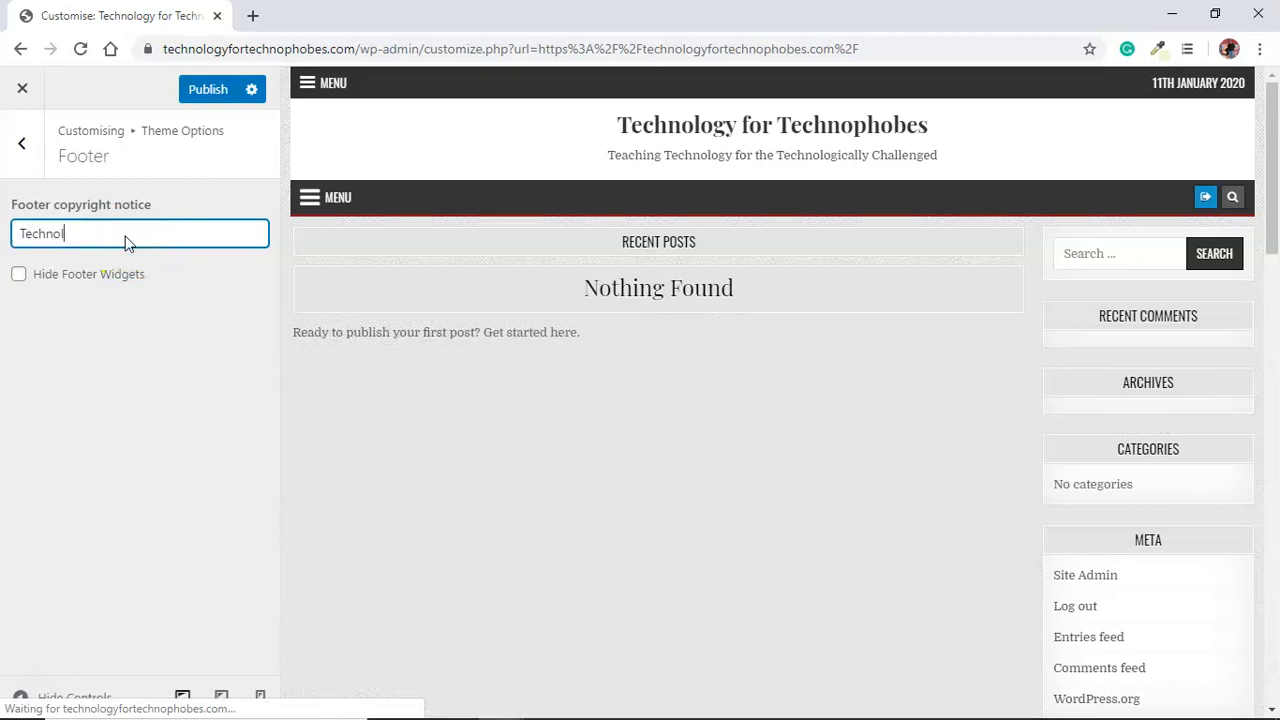
text(og)
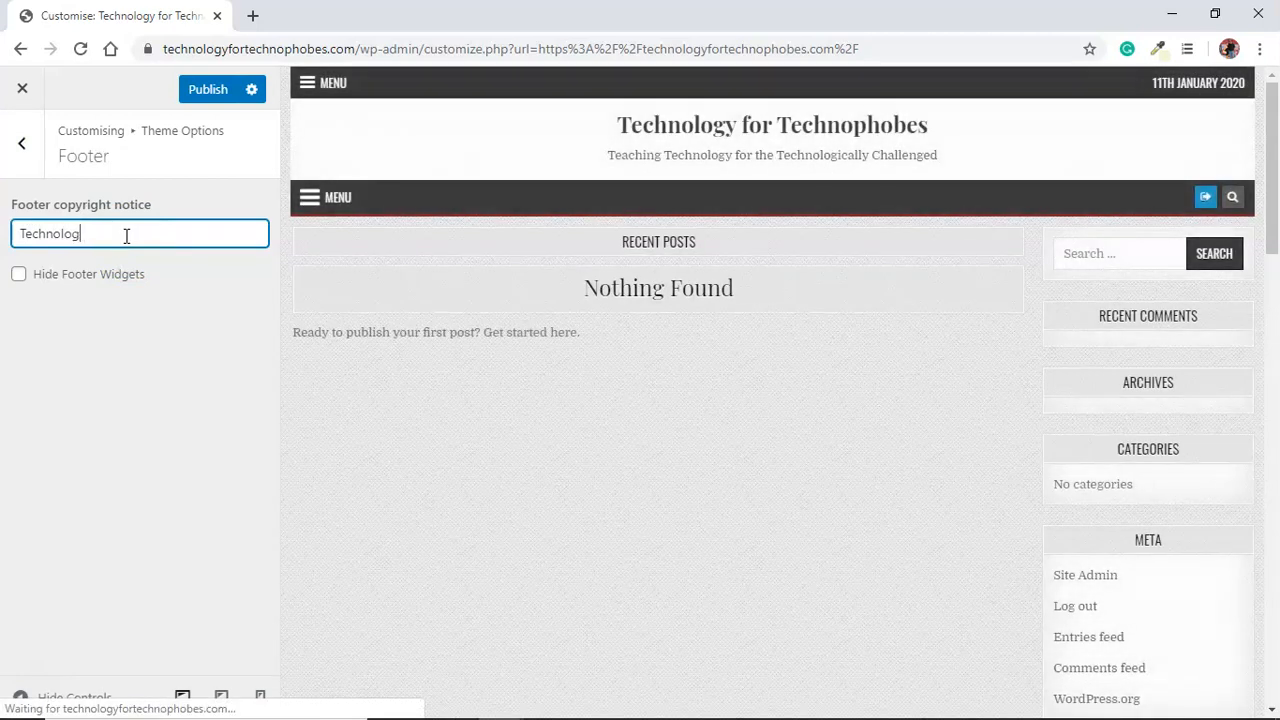
text(y for )
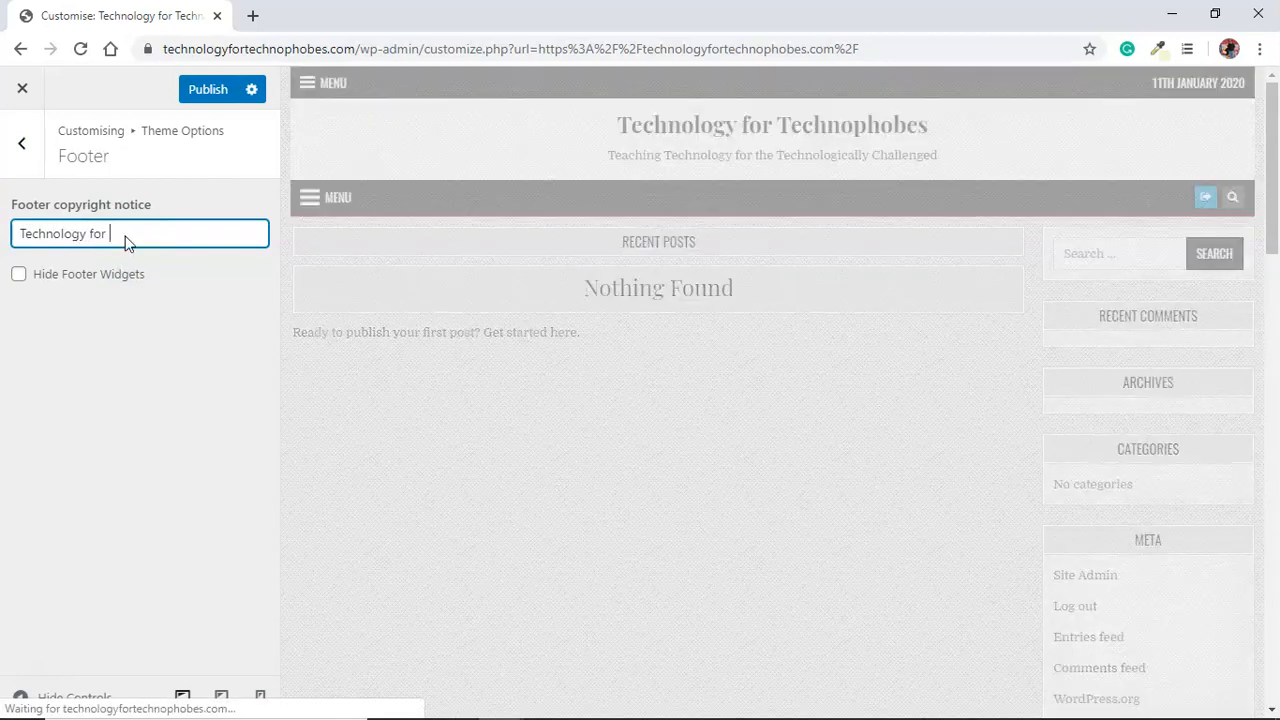
text(Technophobes)
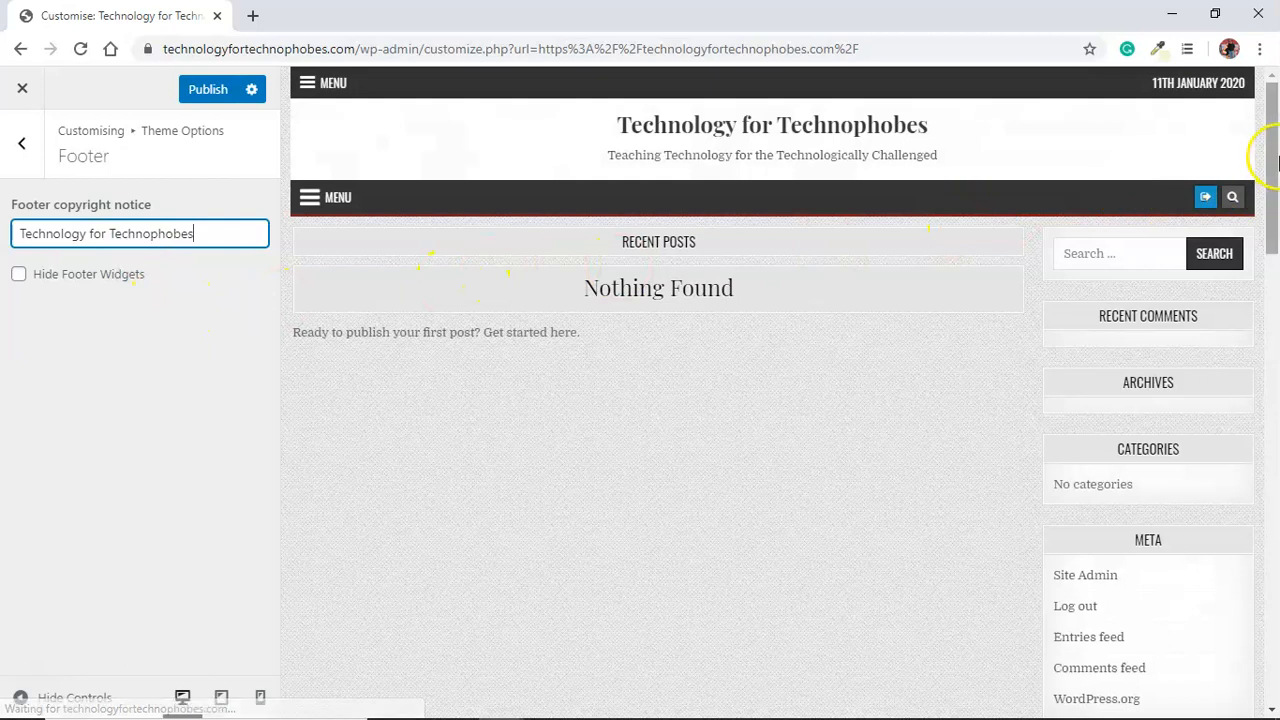
Check the new footer copyright notice at the end of the site preview
drag(1271, 149, 1275, 415)
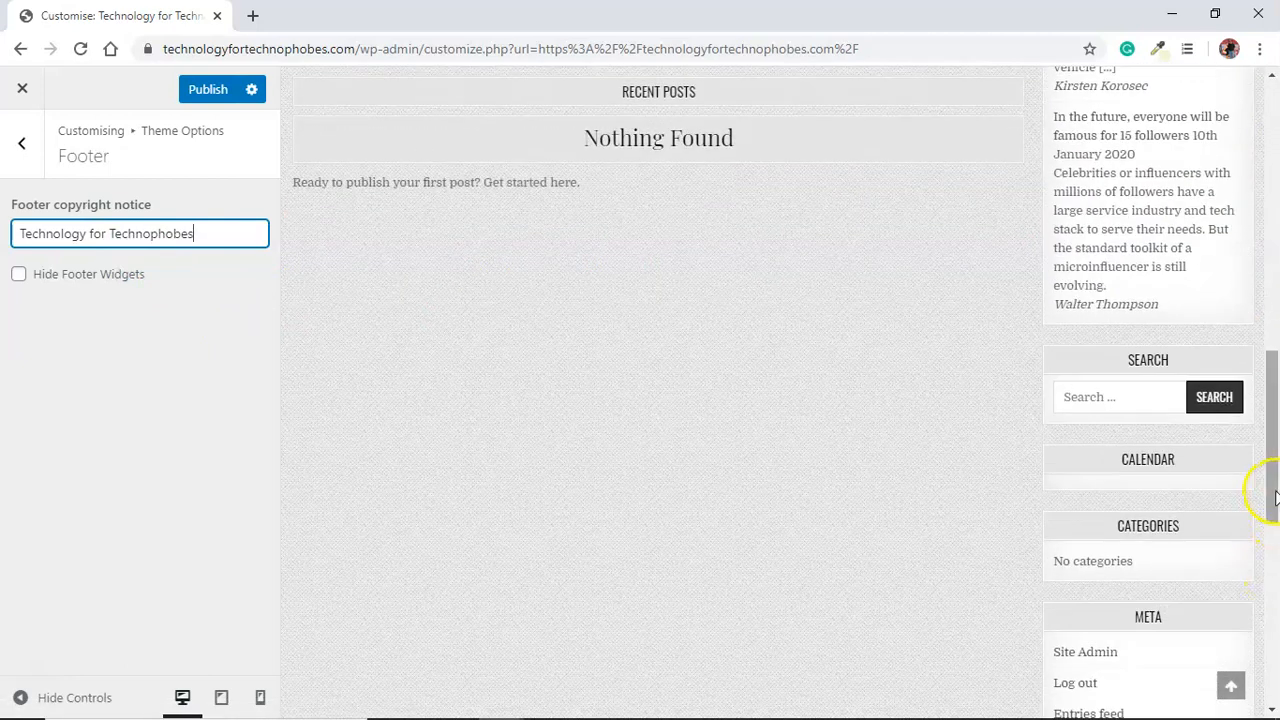
drag(1273, 495, 1274, 688)
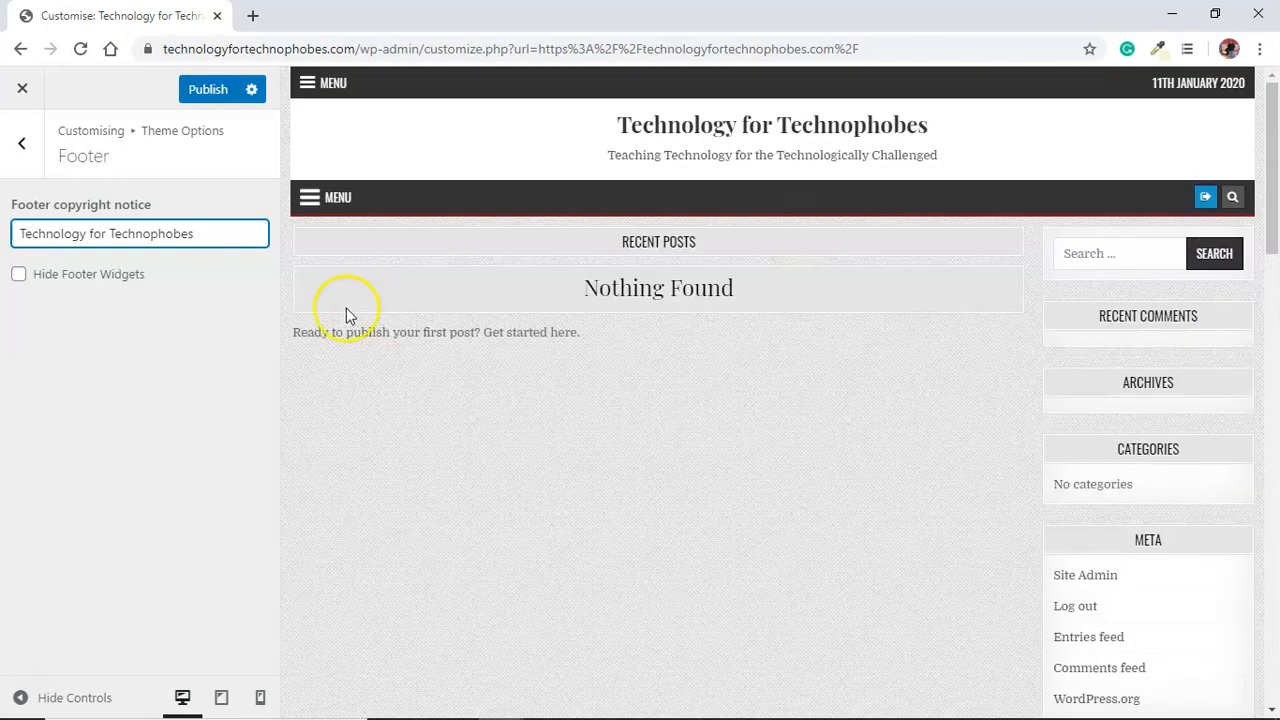
click(23, 150)
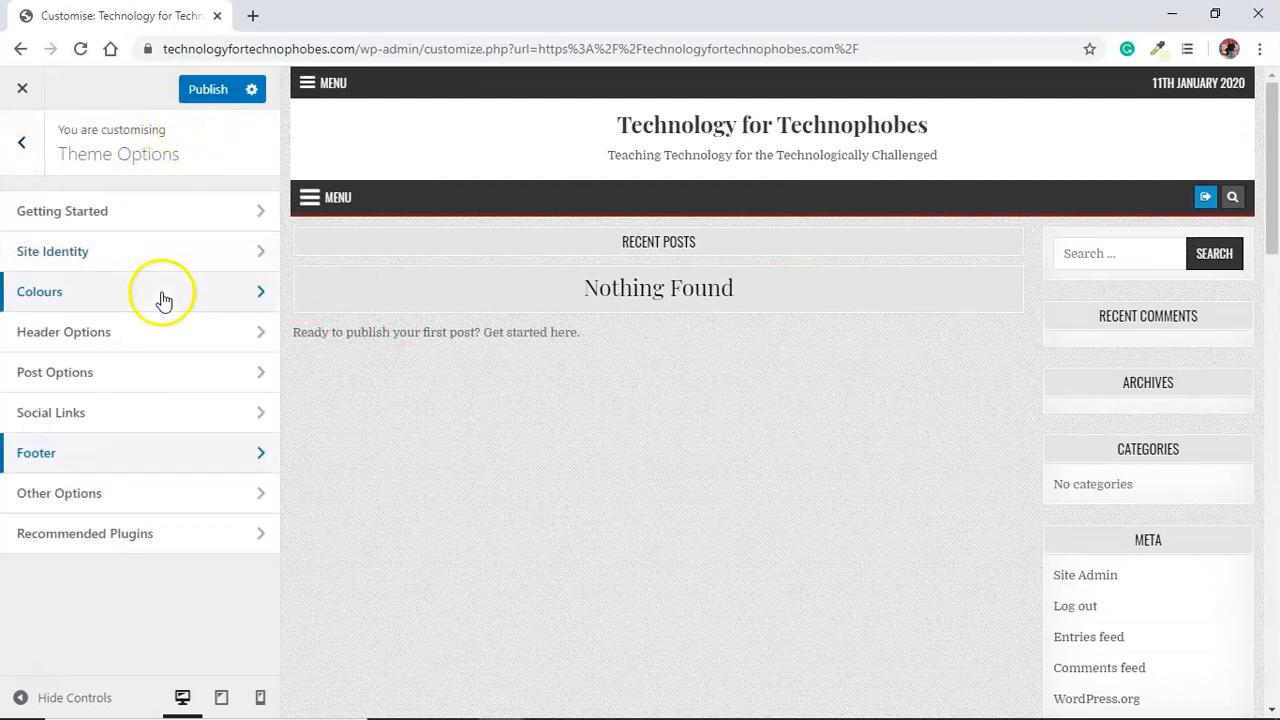
In Other Options, hide the header date to preview the effect, and show it again
click(157, 493)
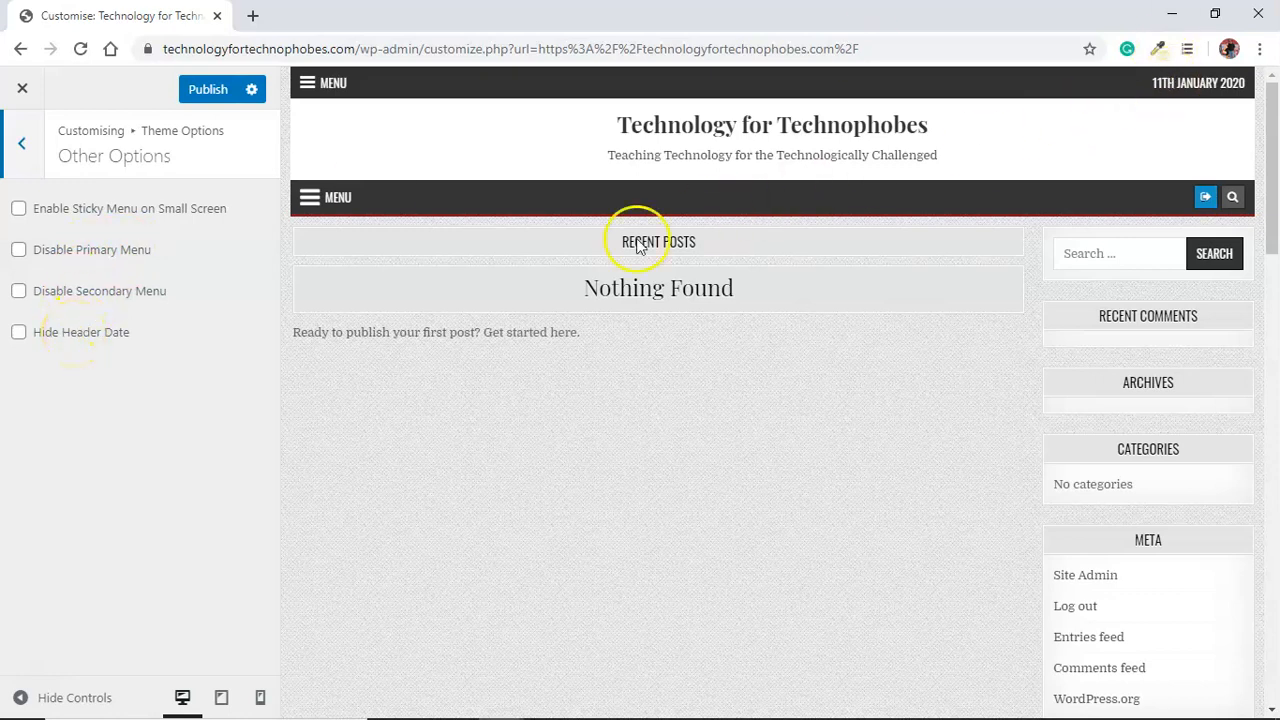
click(19, 333)
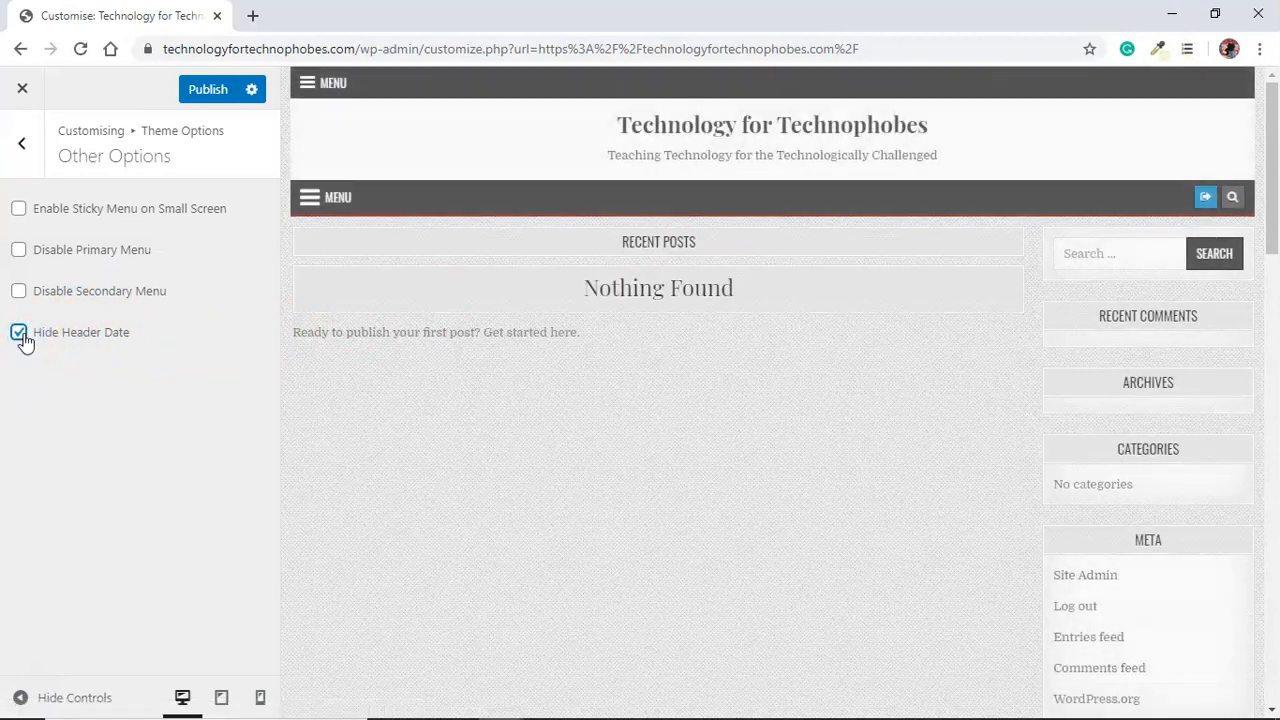
click(19, 333)
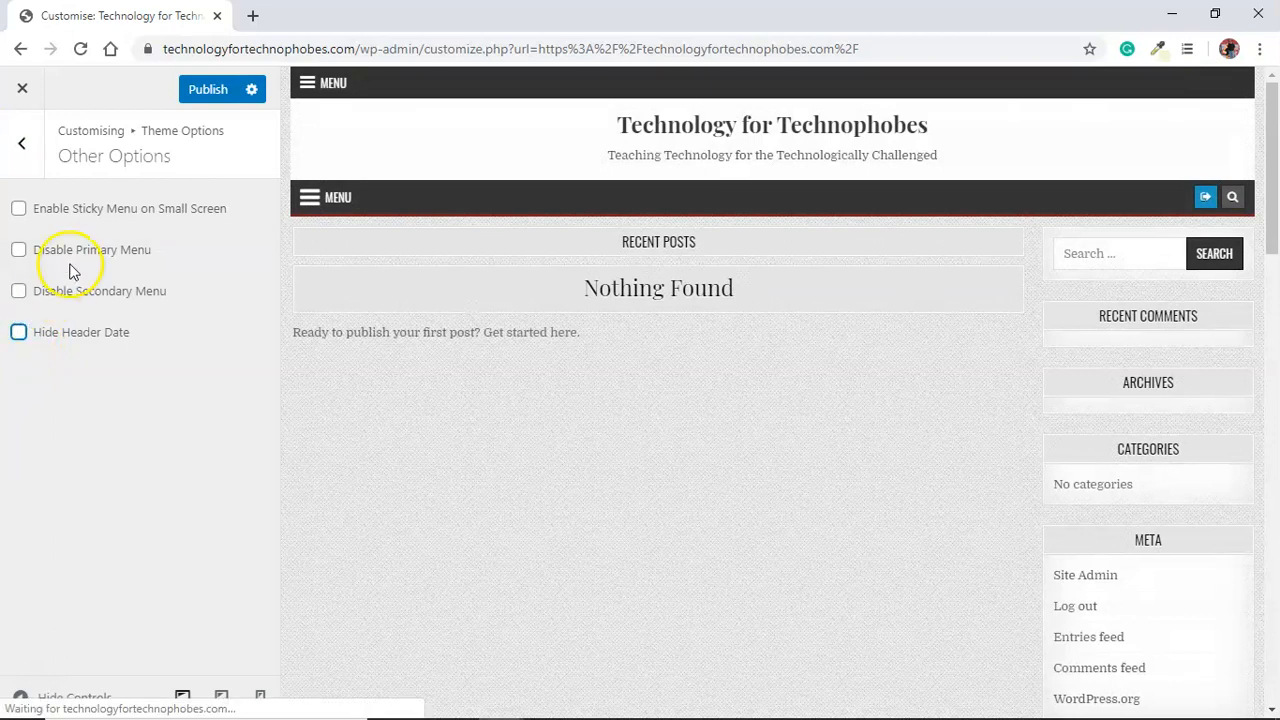
click(19, 147)
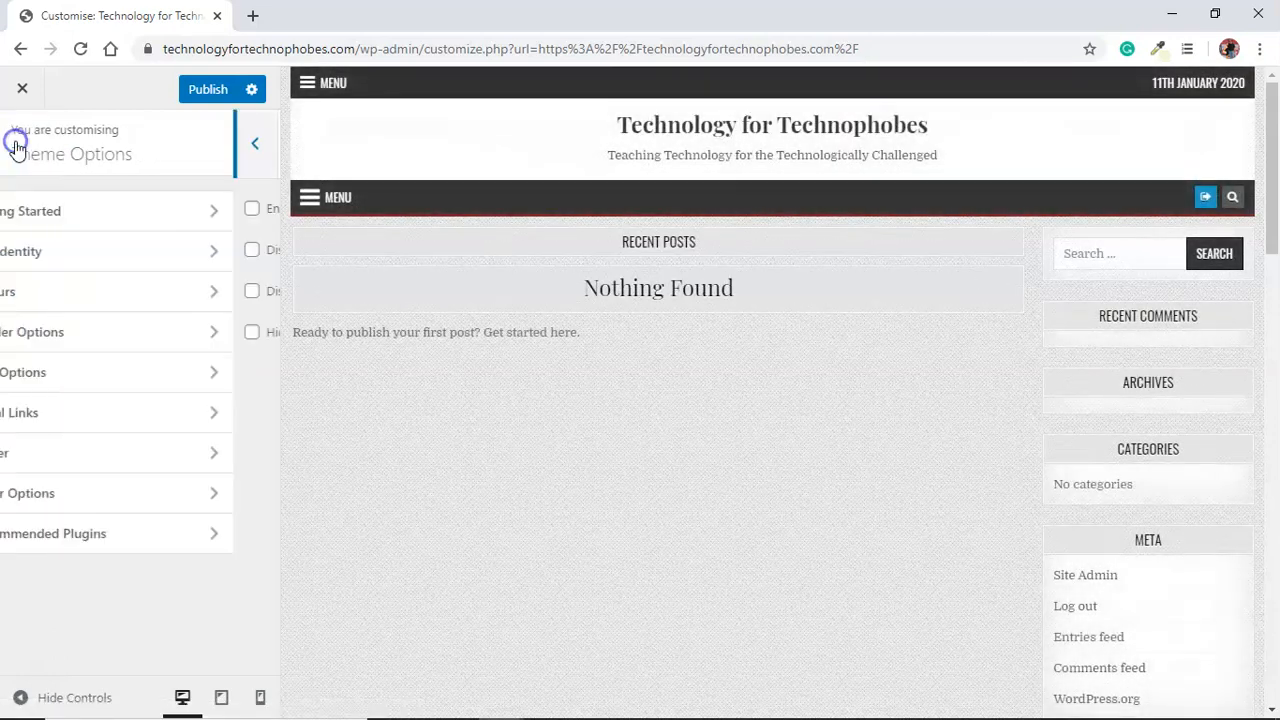
Look through the theme's Recommended Plugins, and publish the customised theme options
click(118, 535)
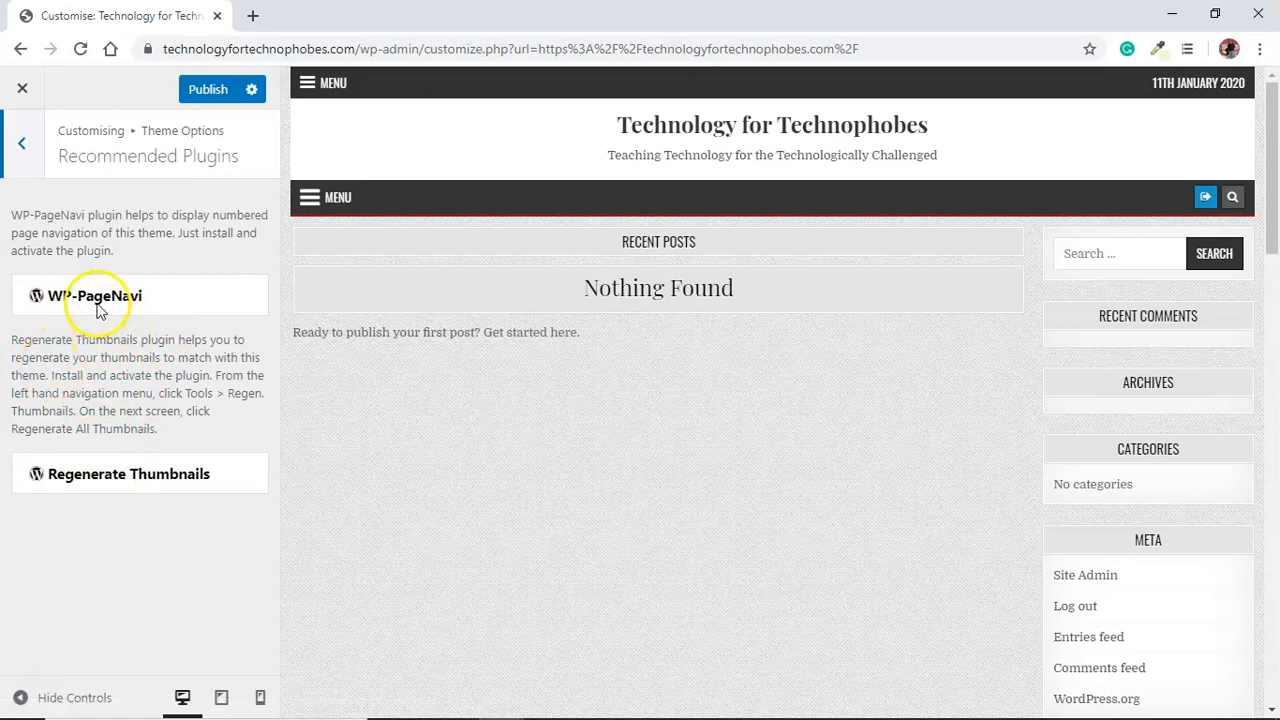
click(22, 148)
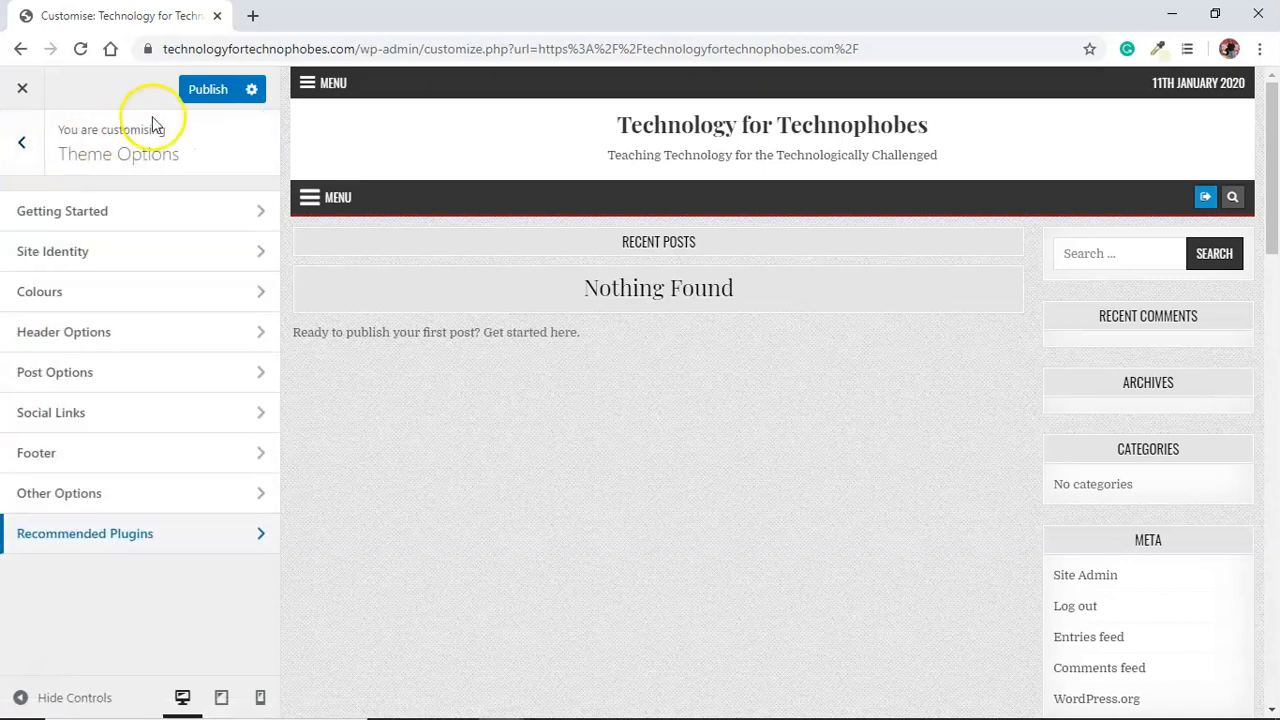
click(196, 95)
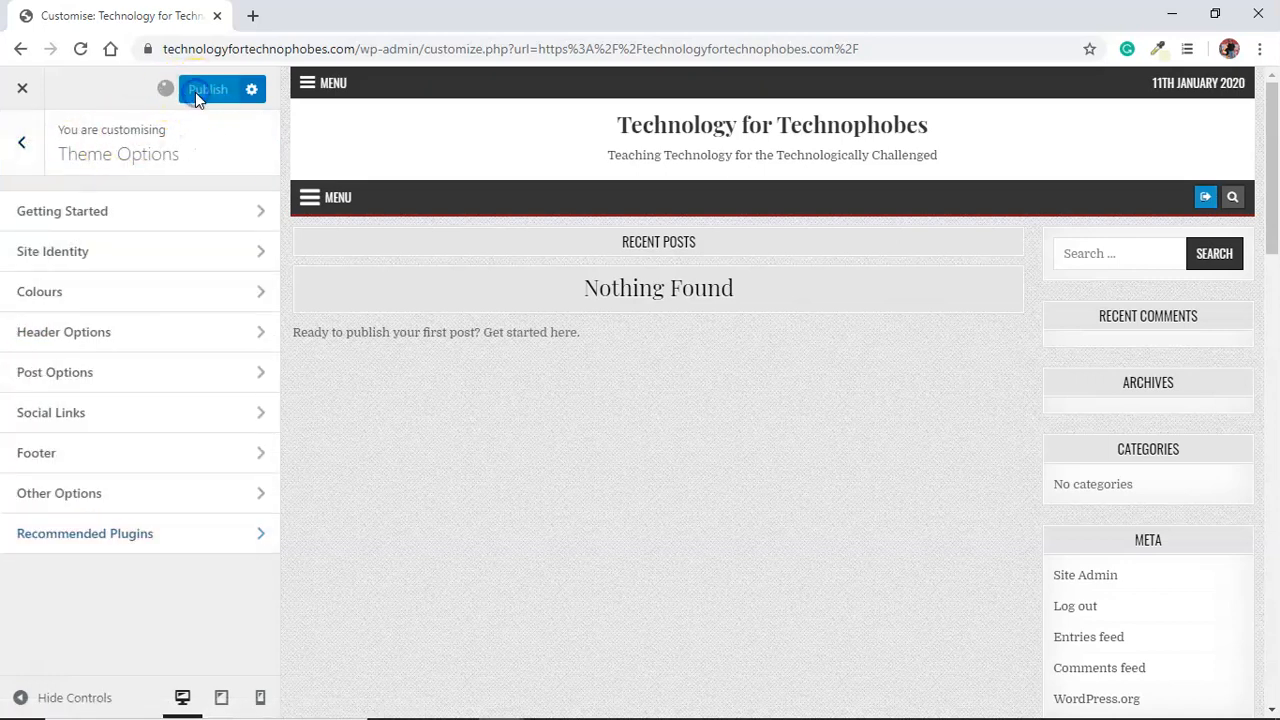
Examine the settings in the Header Image and Background Image sections of the customiser
click(22, 143)
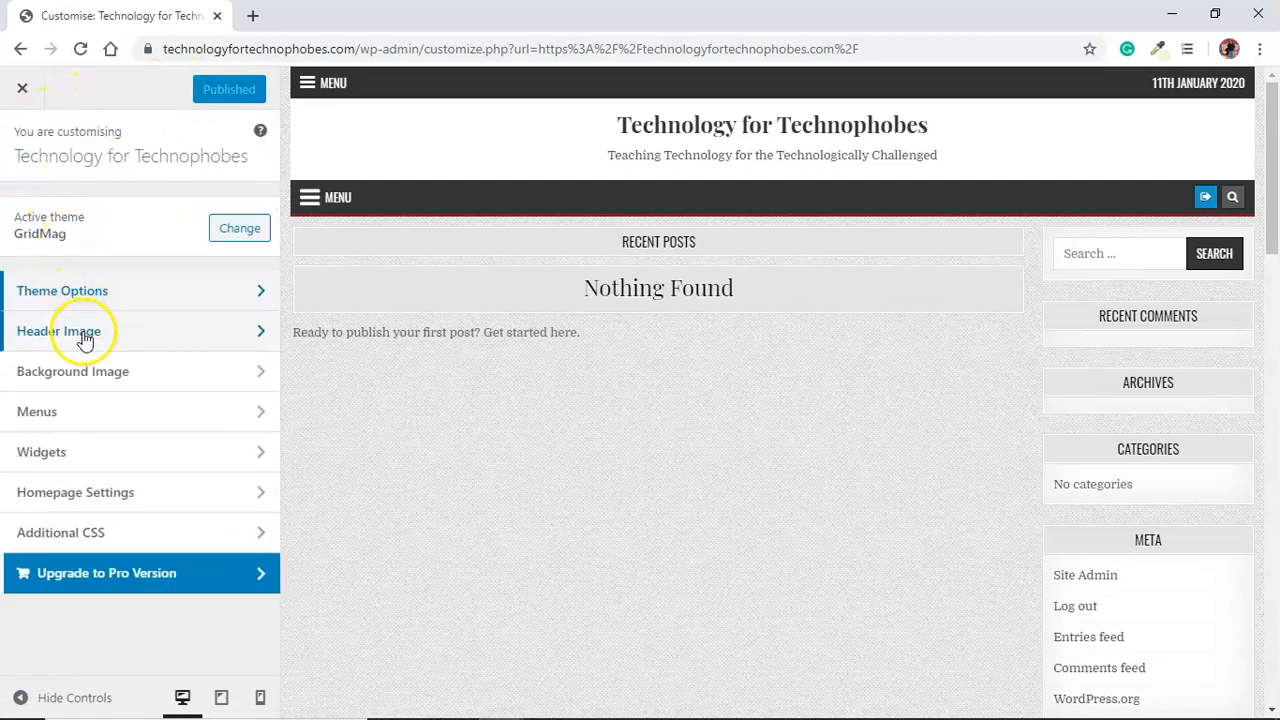
click(128, 346)
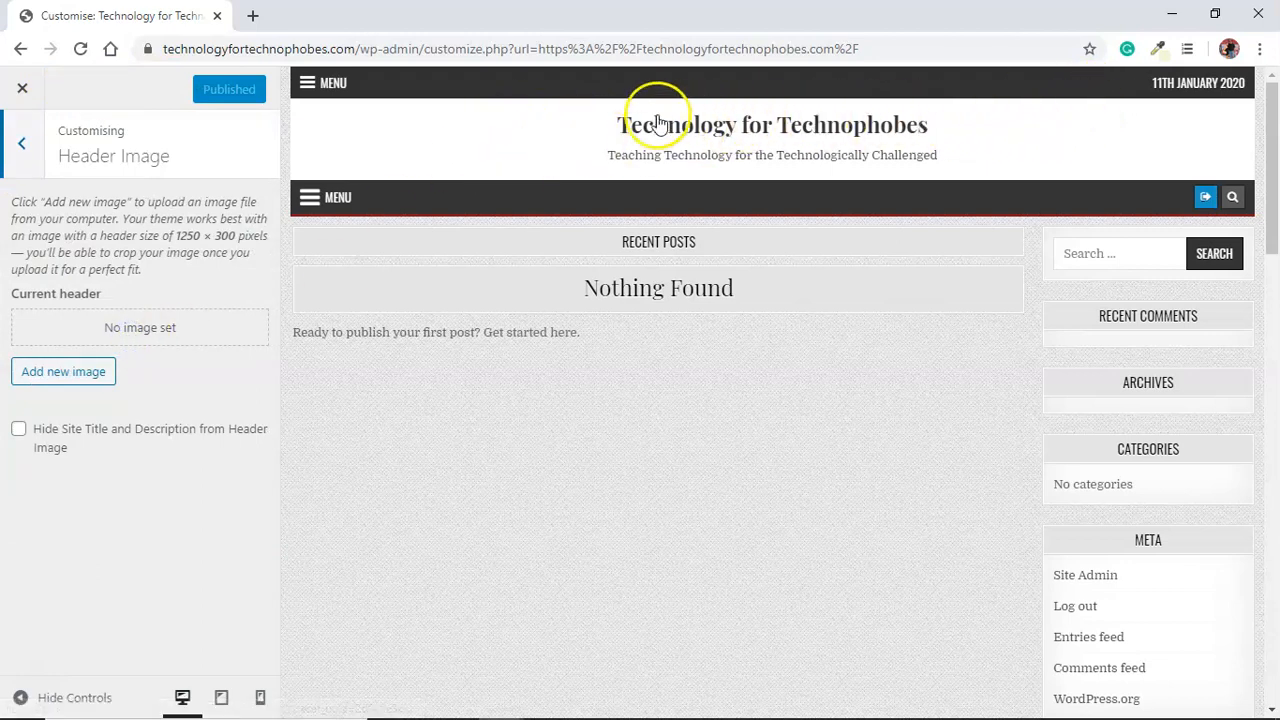
click(27, 158)
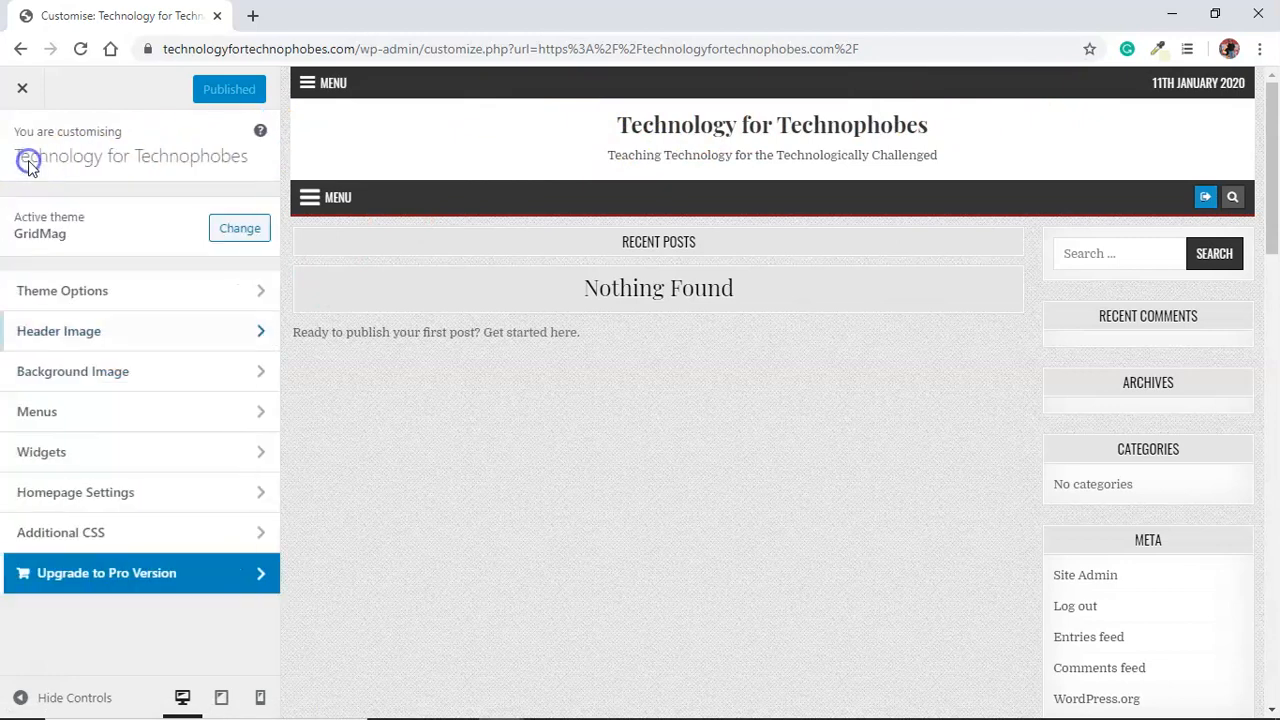
click(109, 371)
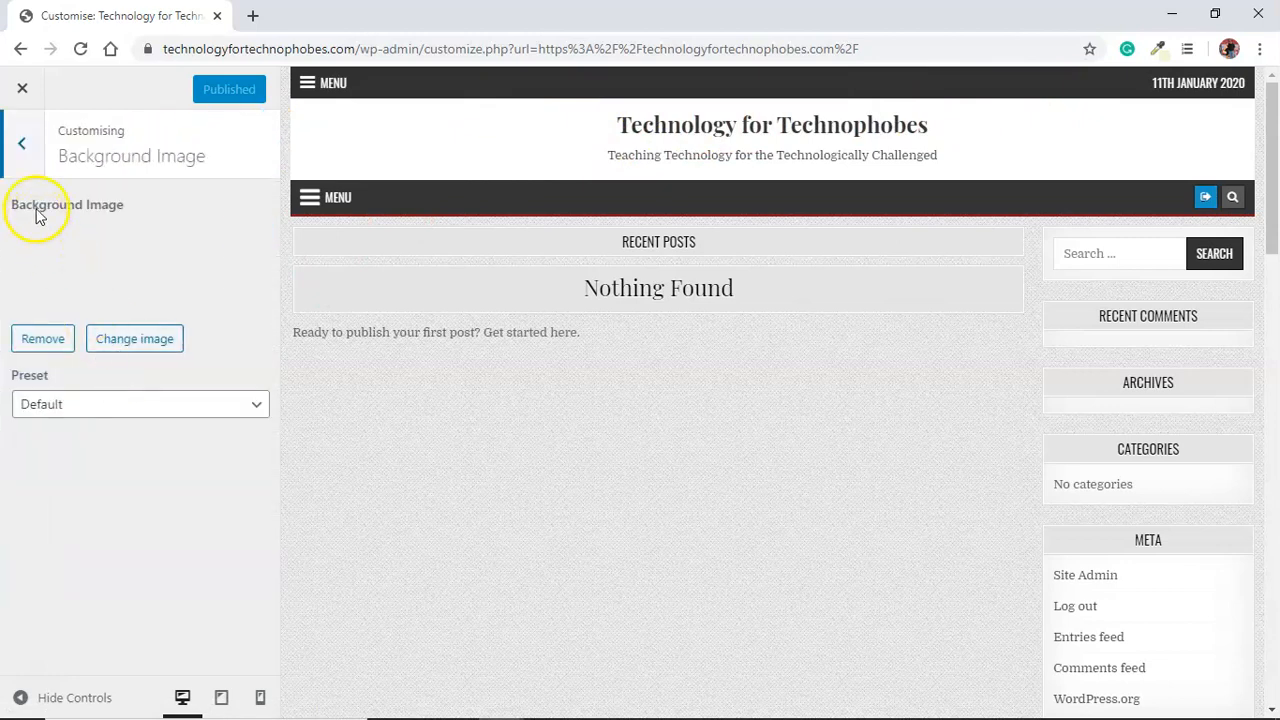
click(22, 142)
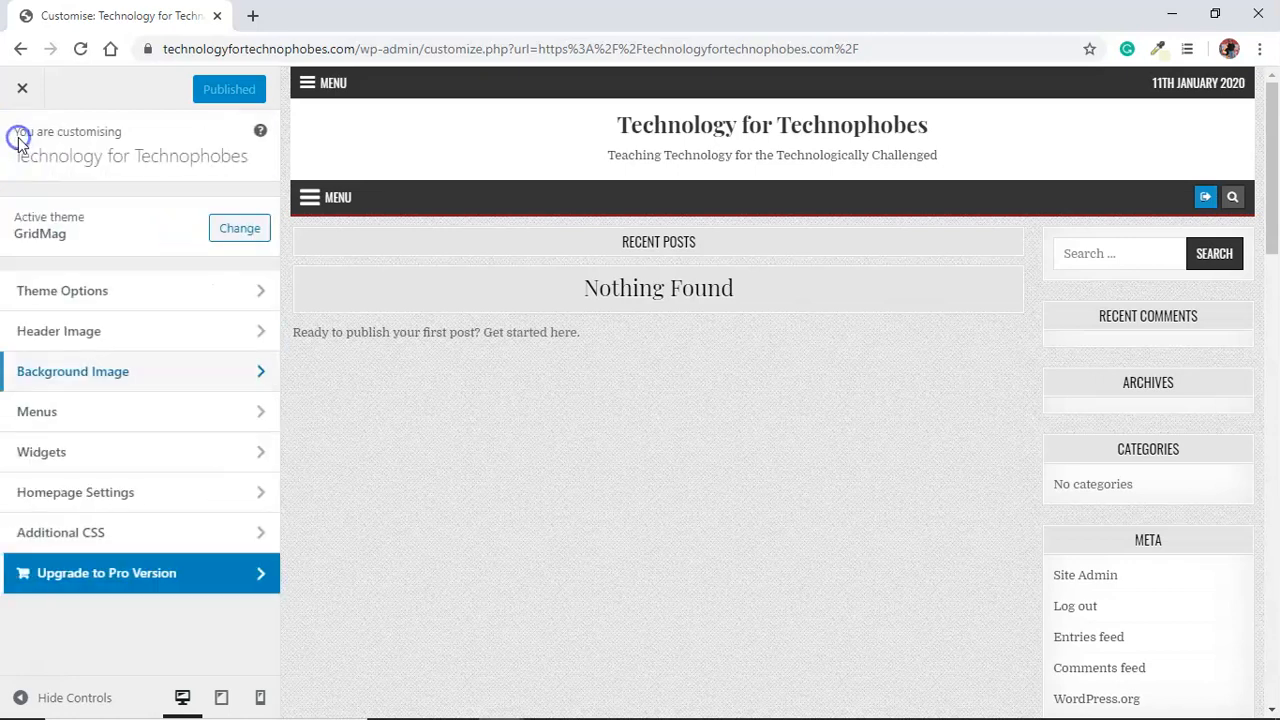
Inspect the Main Menu's items and assigned location, and compare them with the navigation on the live site
click(89, 410)
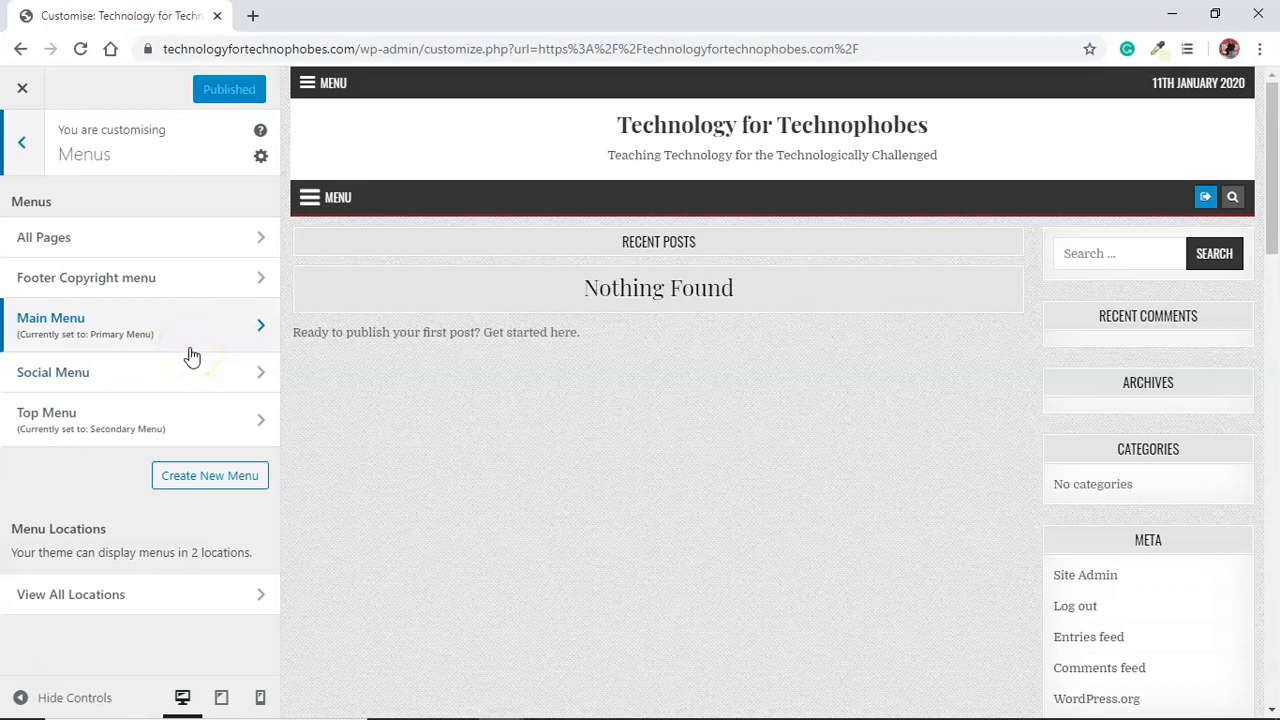
key(alt+Tab)
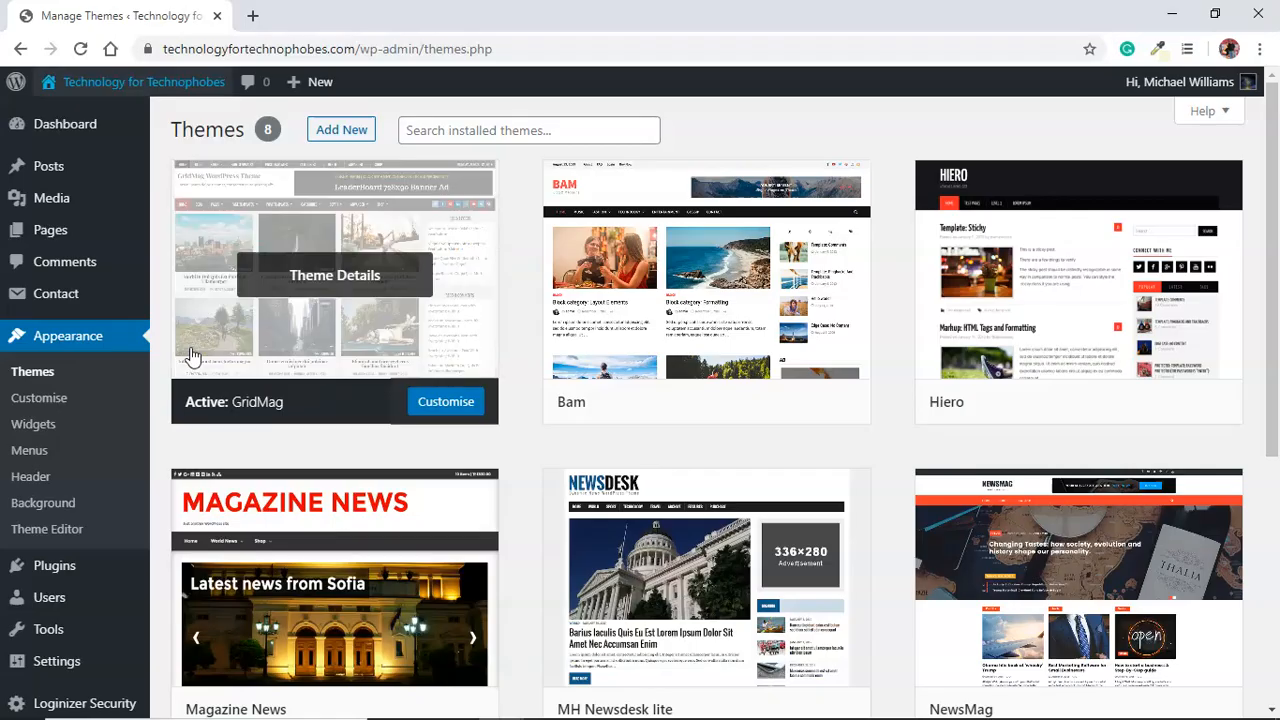
click(178, 84)
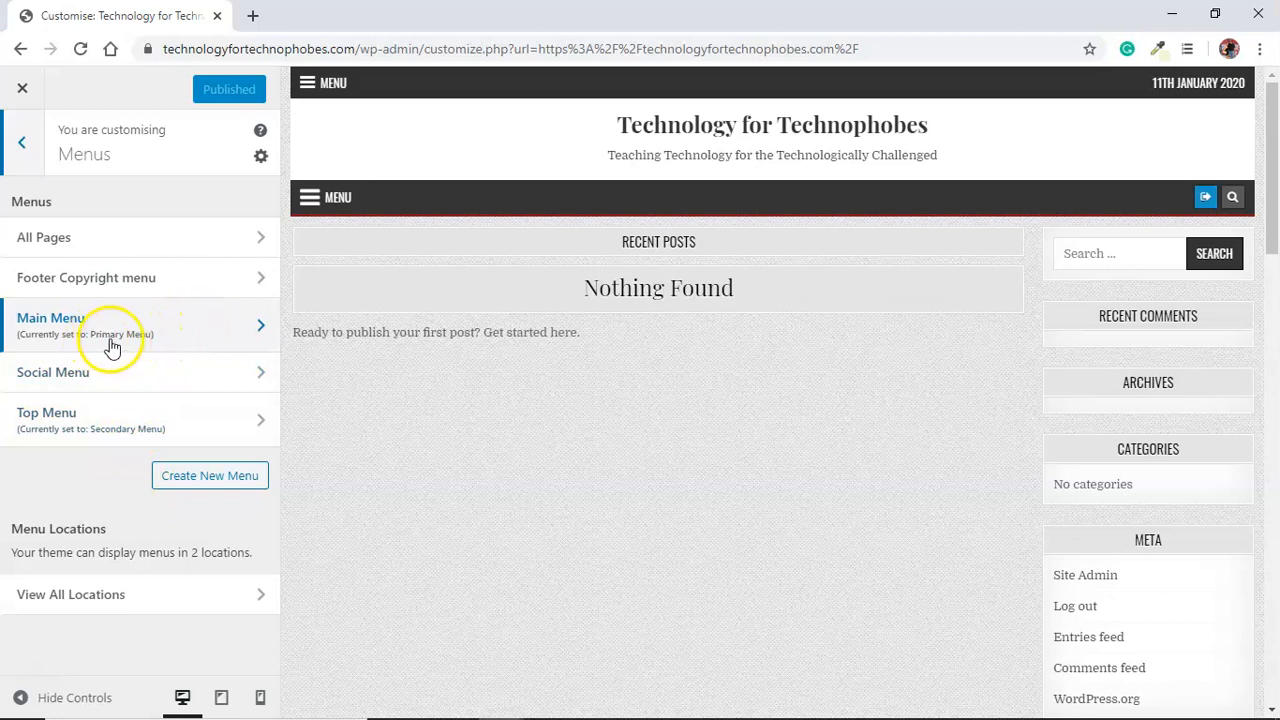
click(171, 345)
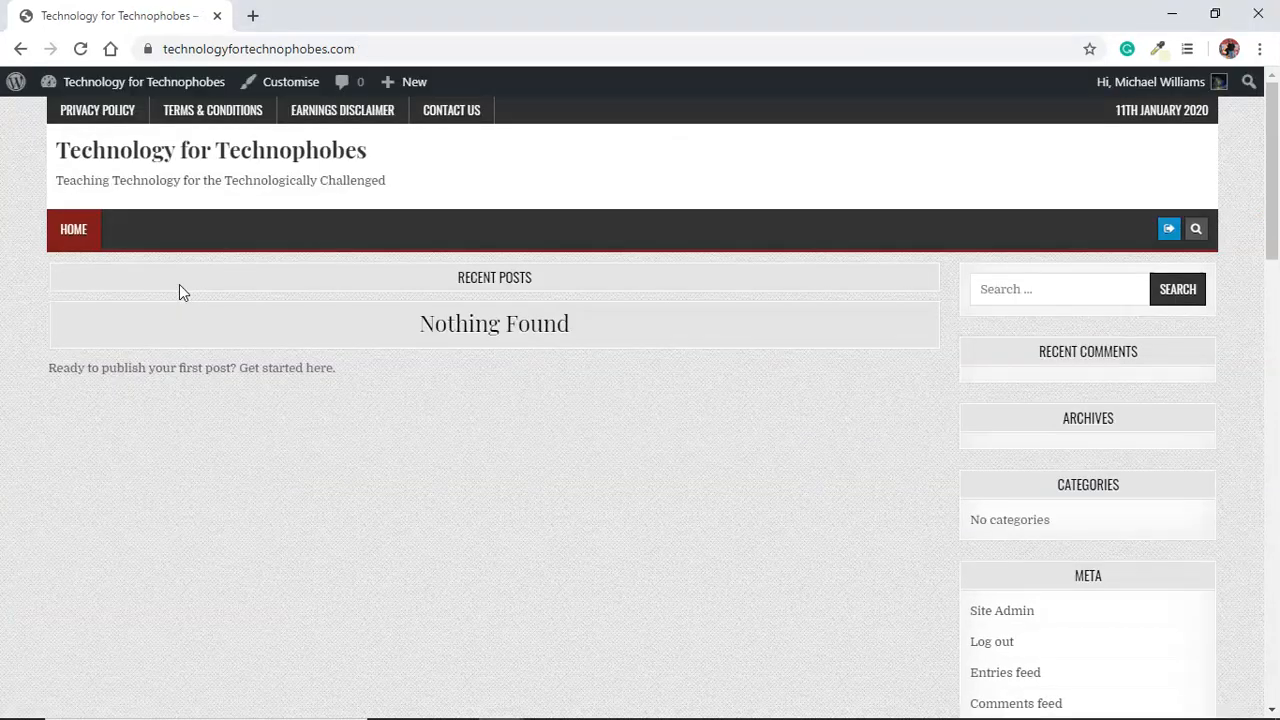
click(77, 240)
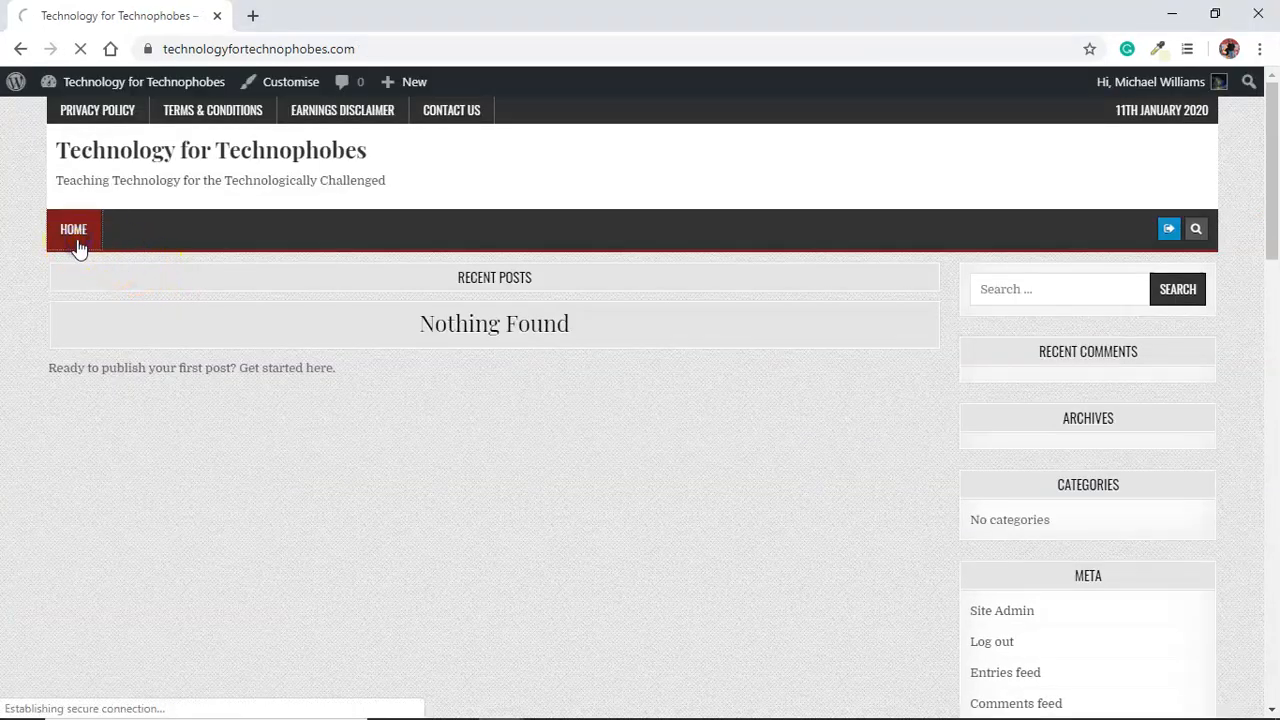
key(alt+Tab)
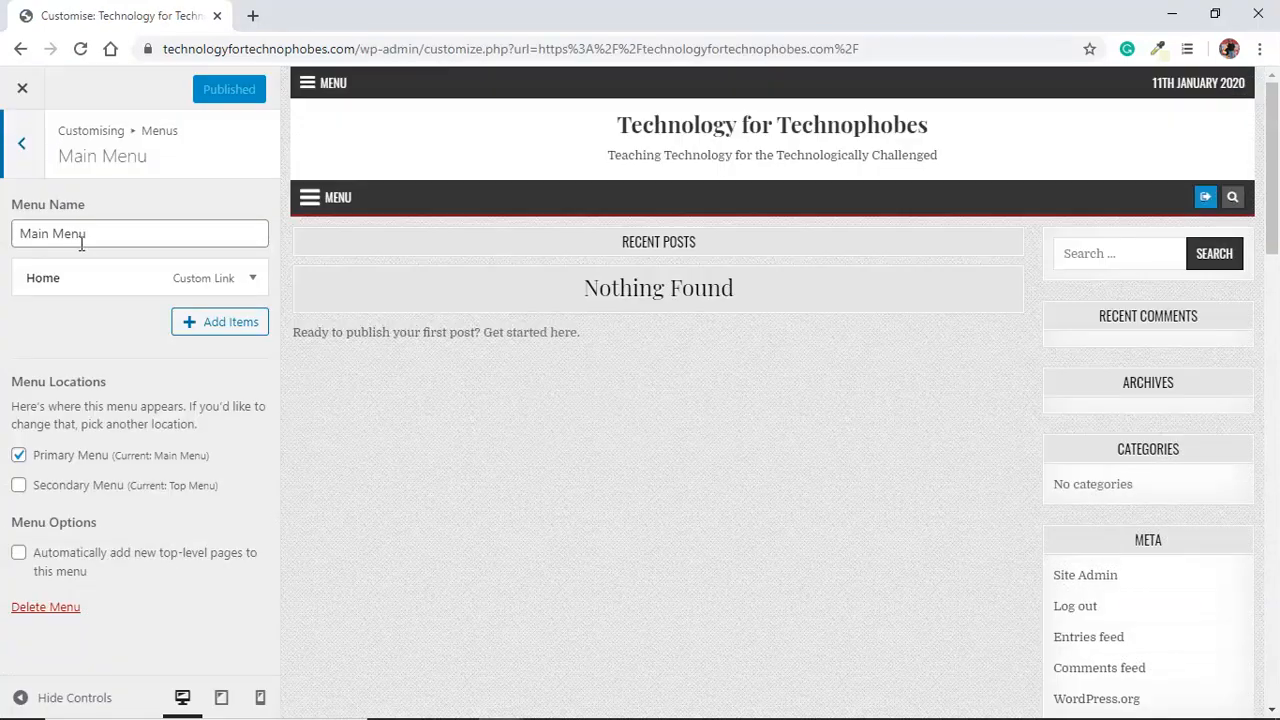
Inspect the Top Menu's page items and assigned location, and return to the main customiser sections
click(24, 150)
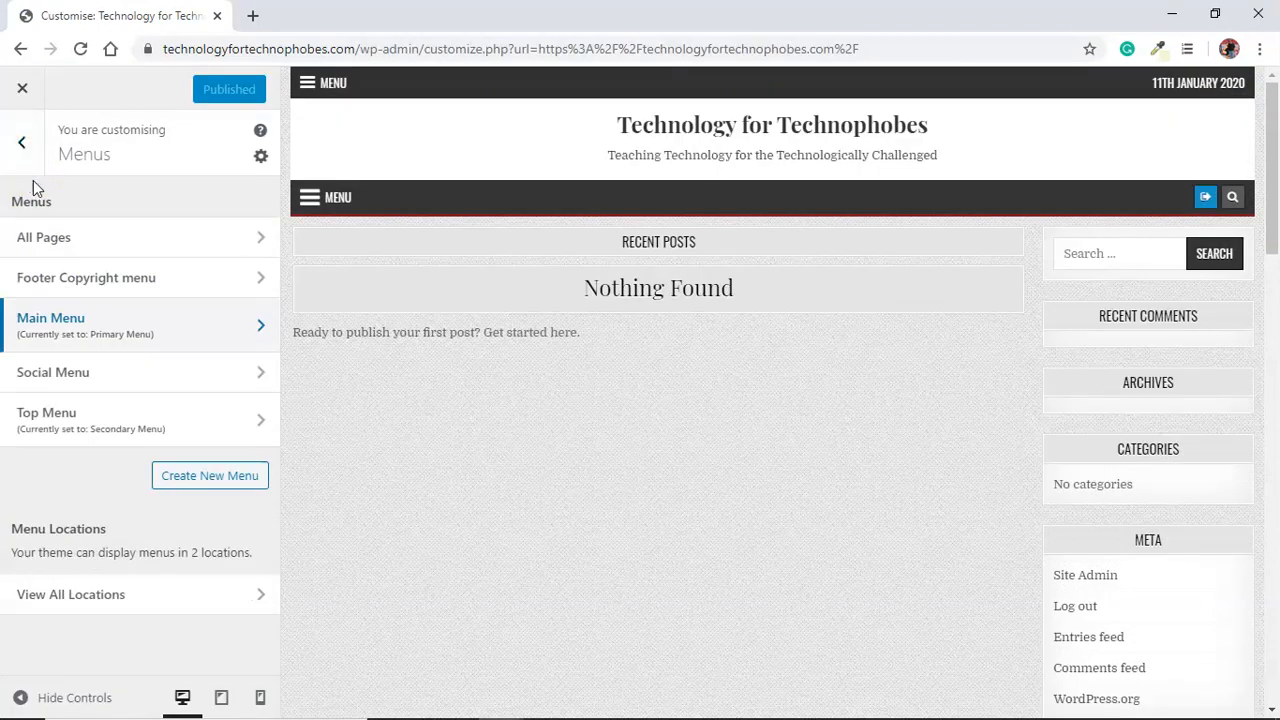
click(100, 417)
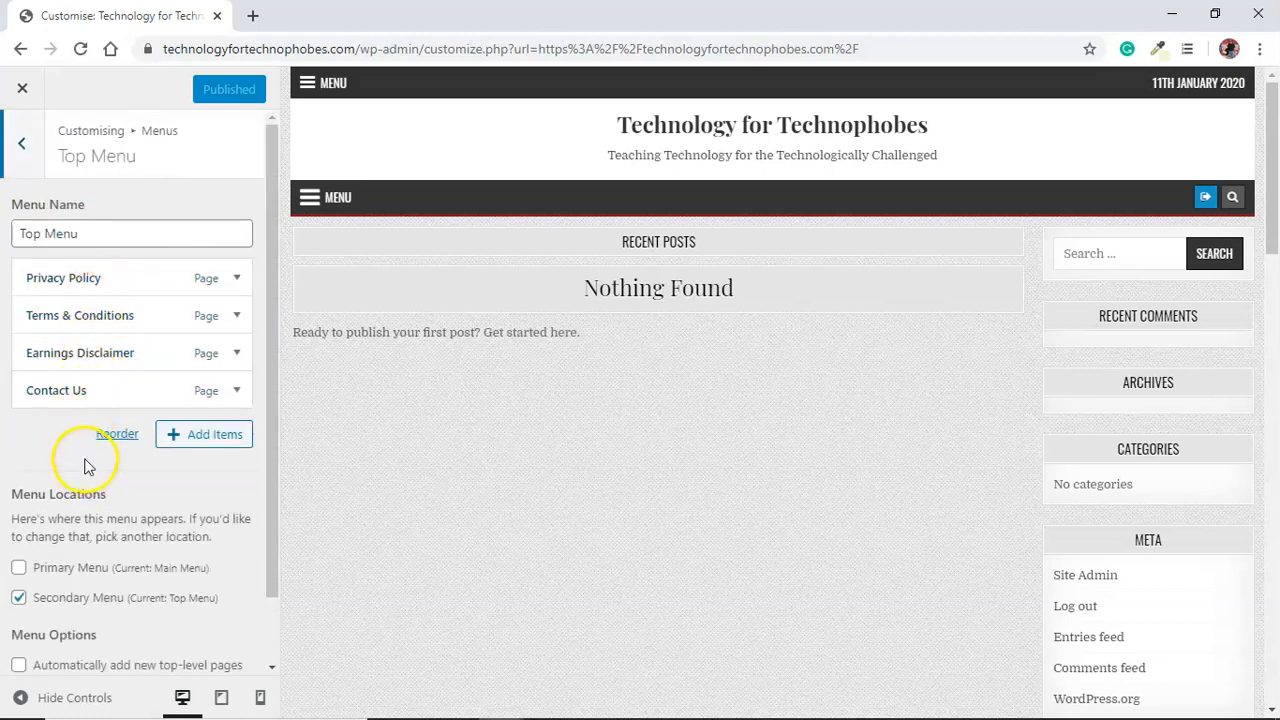
click(21, 143)
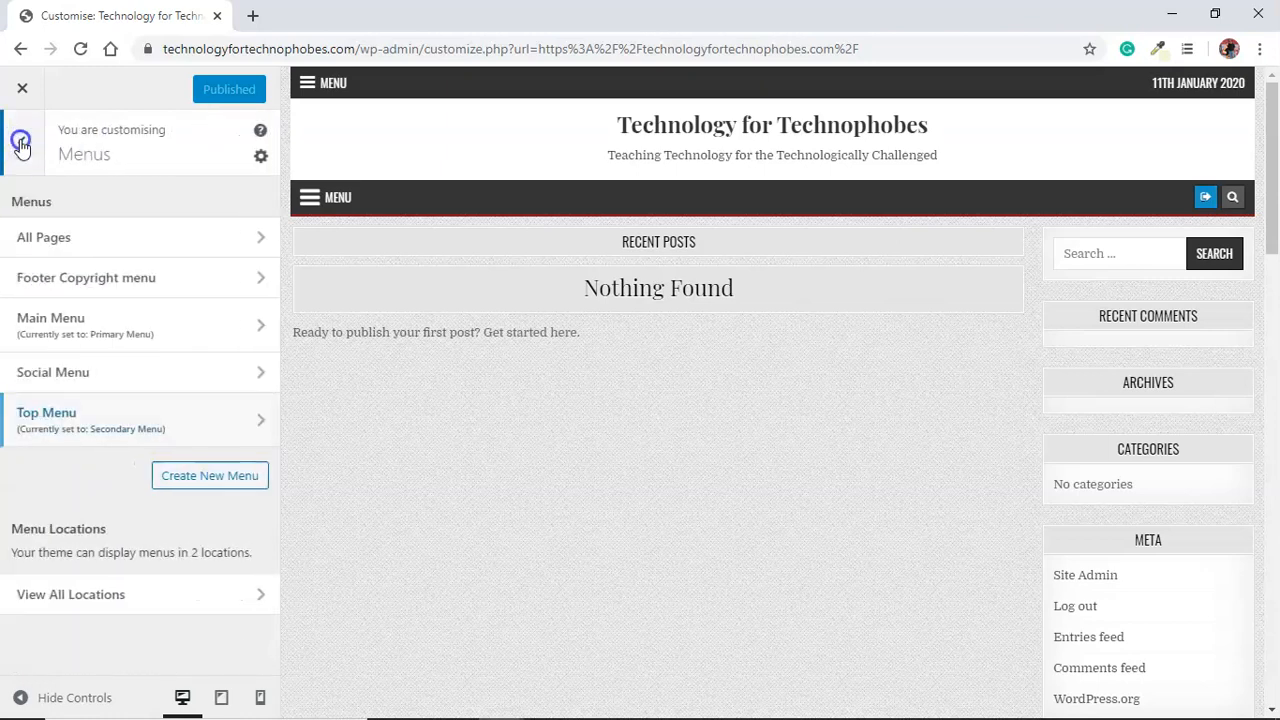
click(21, 143)
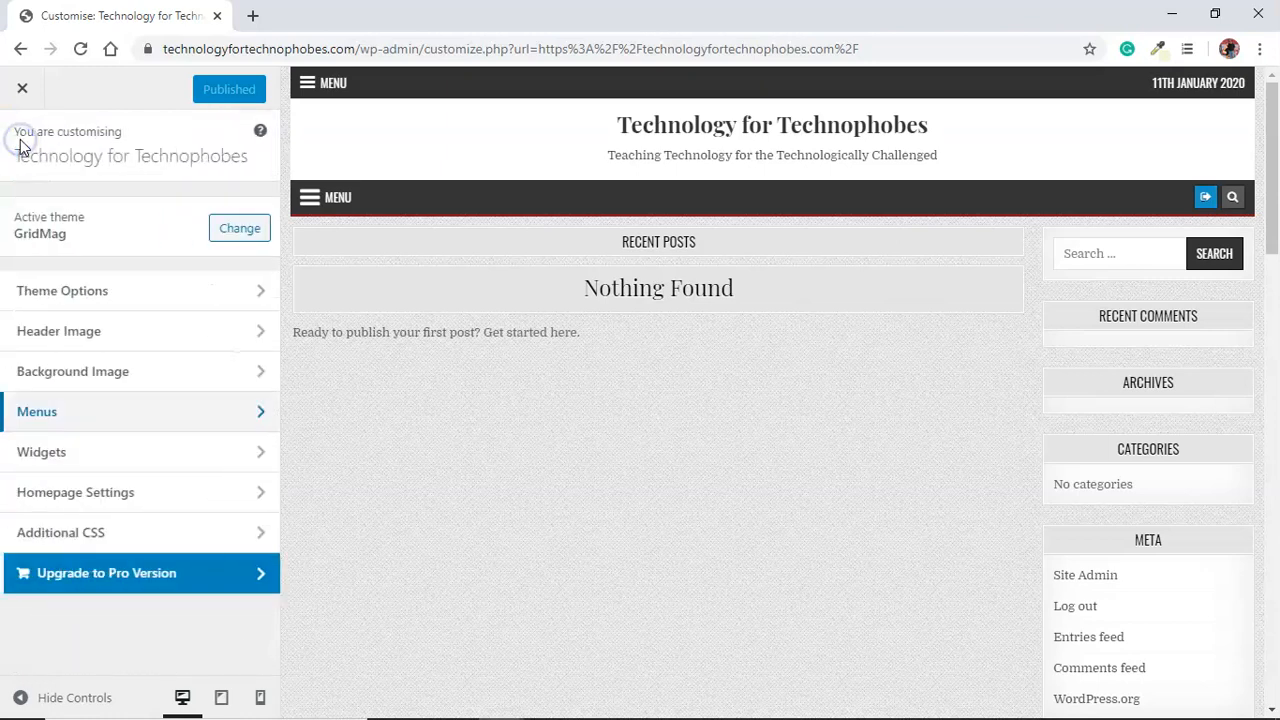
Review the available widget areas and remove the Recent Comments widget from the Main Sidebar
click(120, 468)
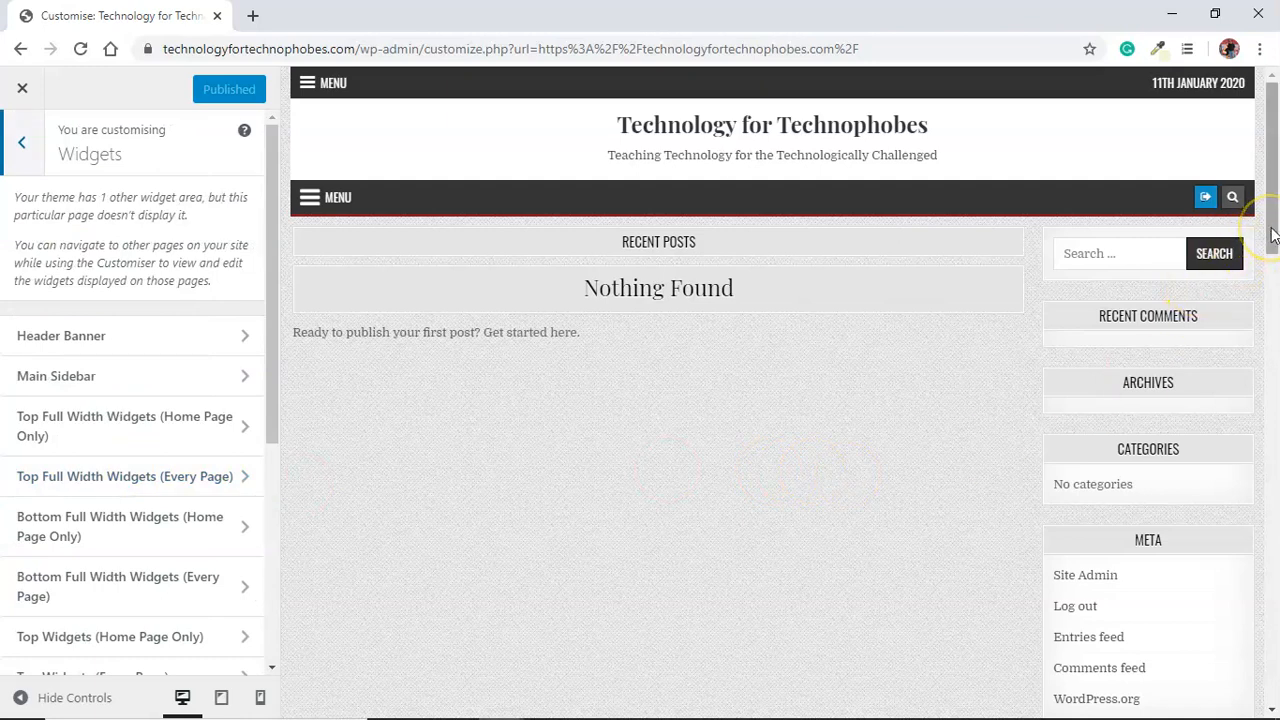
drag(1272, 234, 1270, 272)
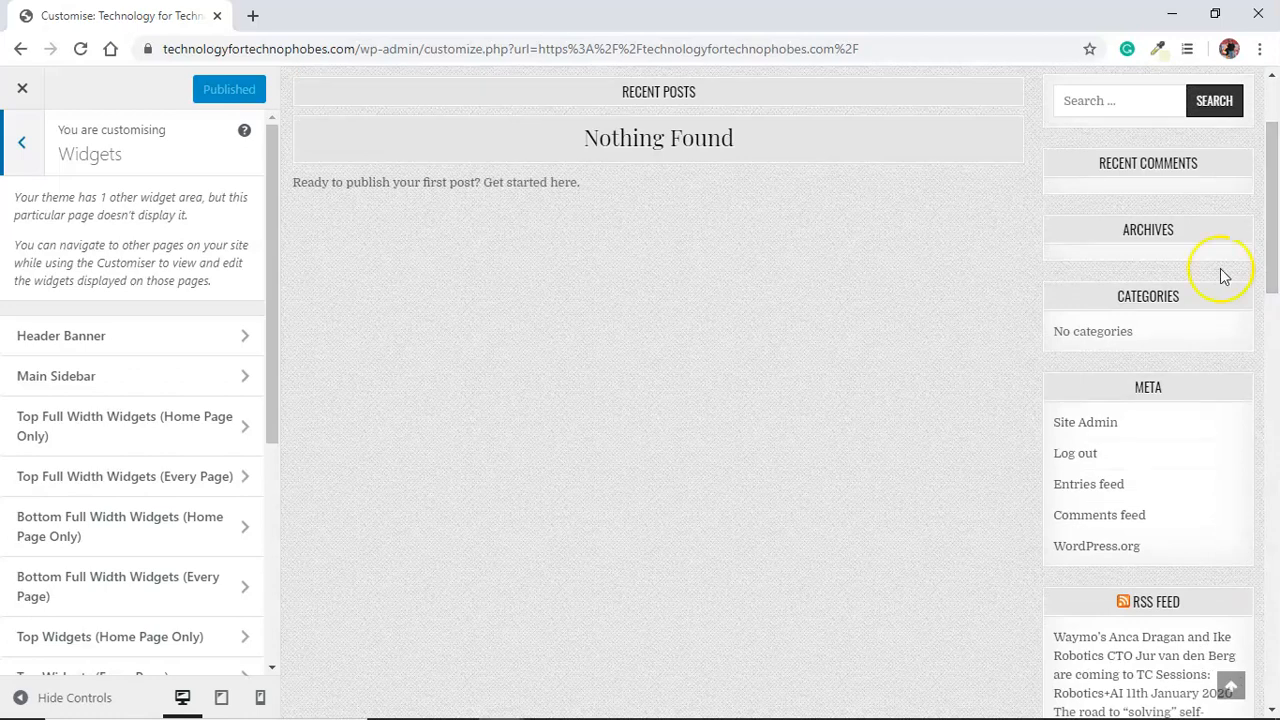
click(275, 319)
drag(268, 346, 271, 420)
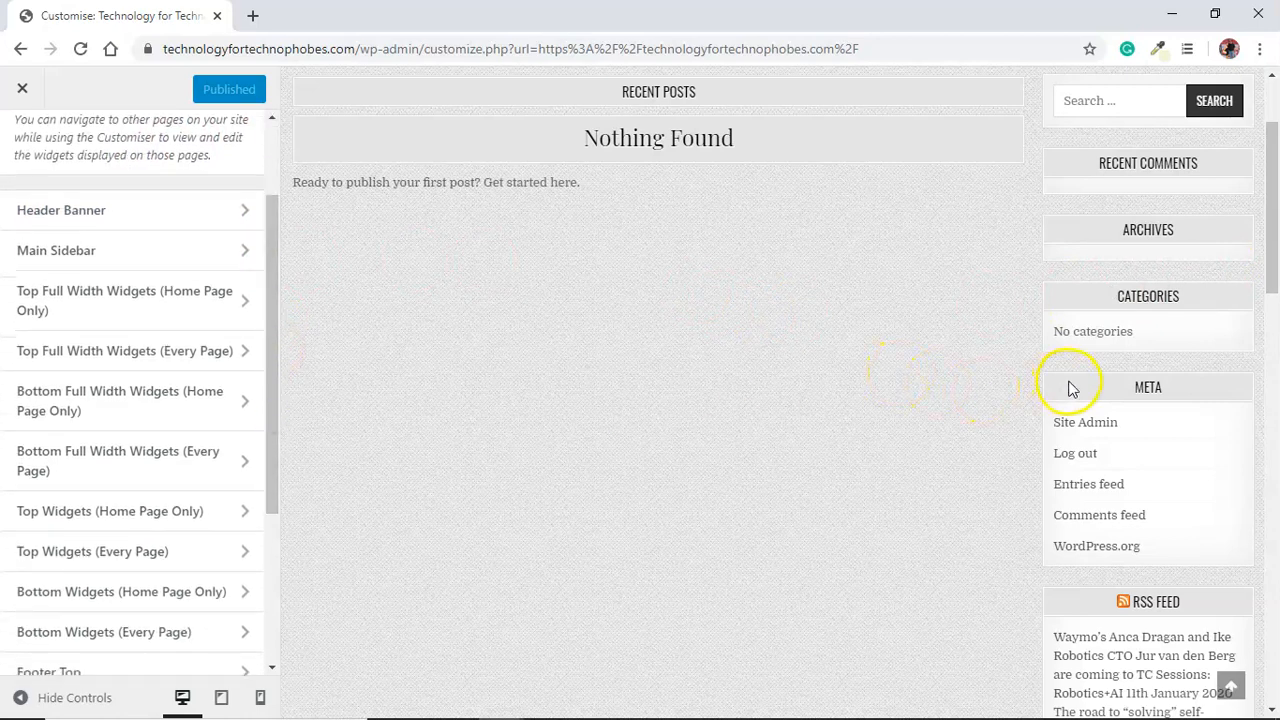
click(120, 248)
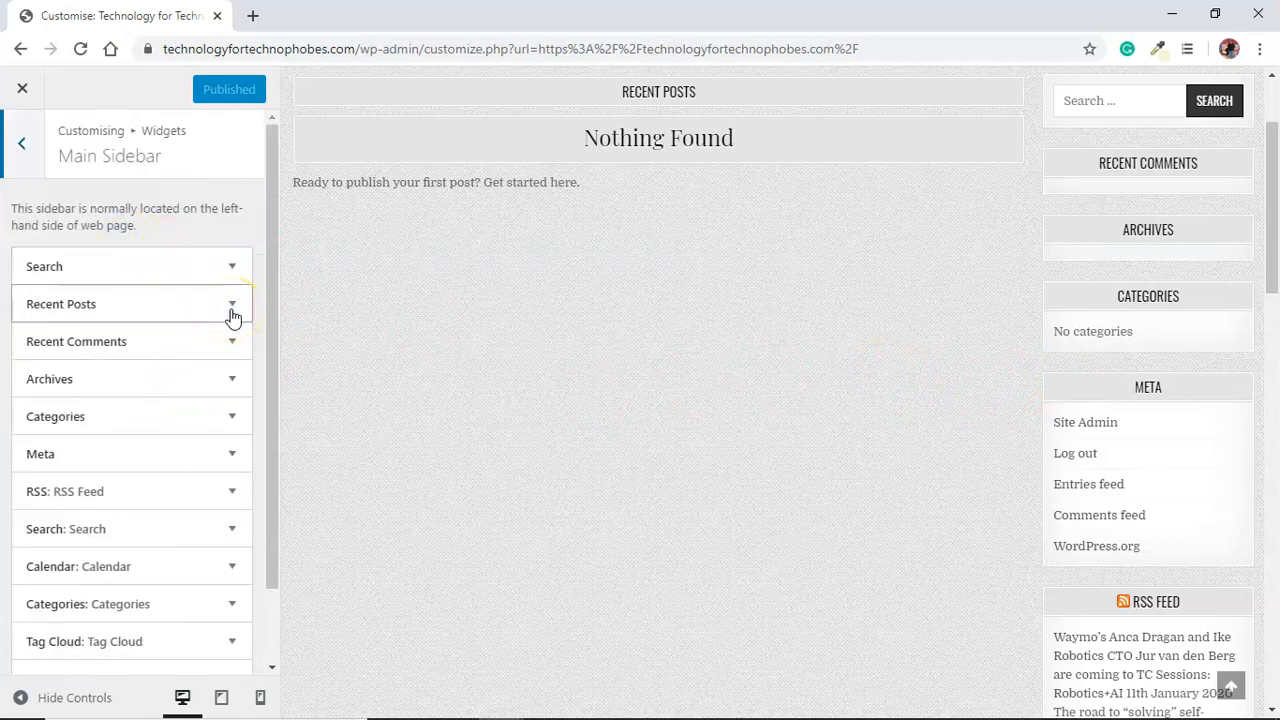
click(231, 345)
click(231, 342)
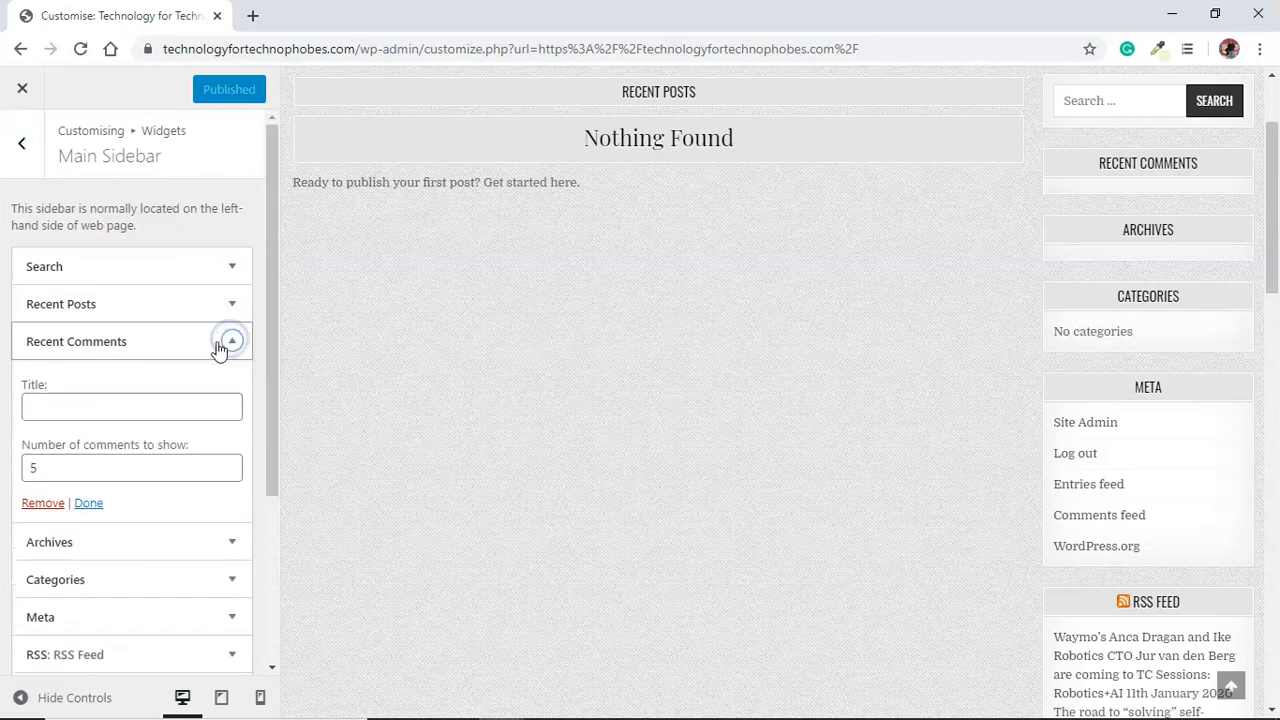
click(51, 505)
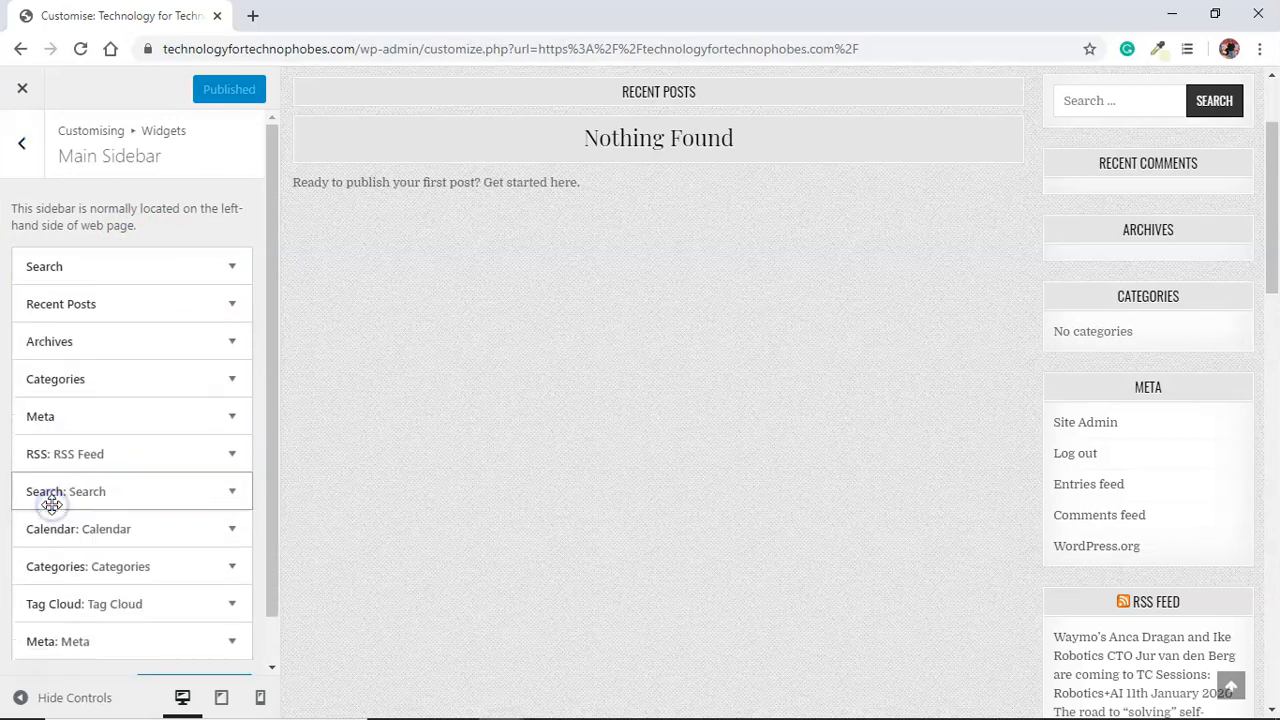
Remove the Archives and Recent Posts widgets from the Main Sidebar
click(231, 344)
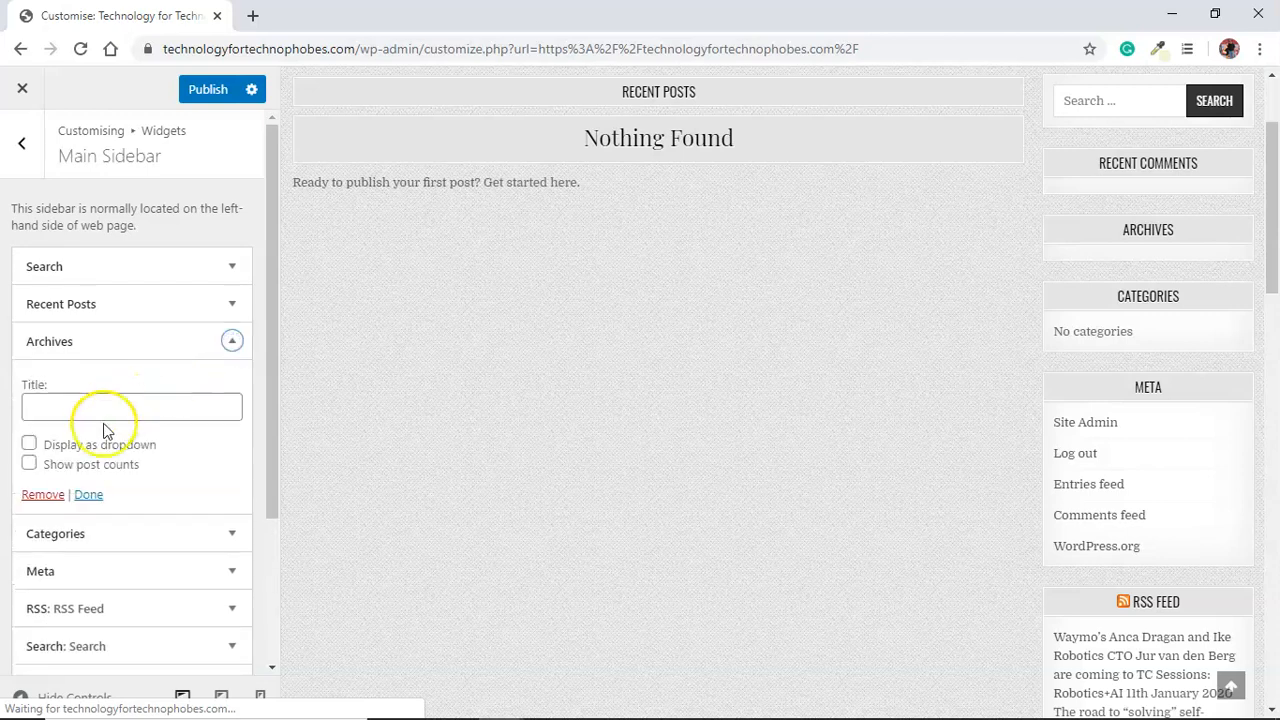
click(55, 498)
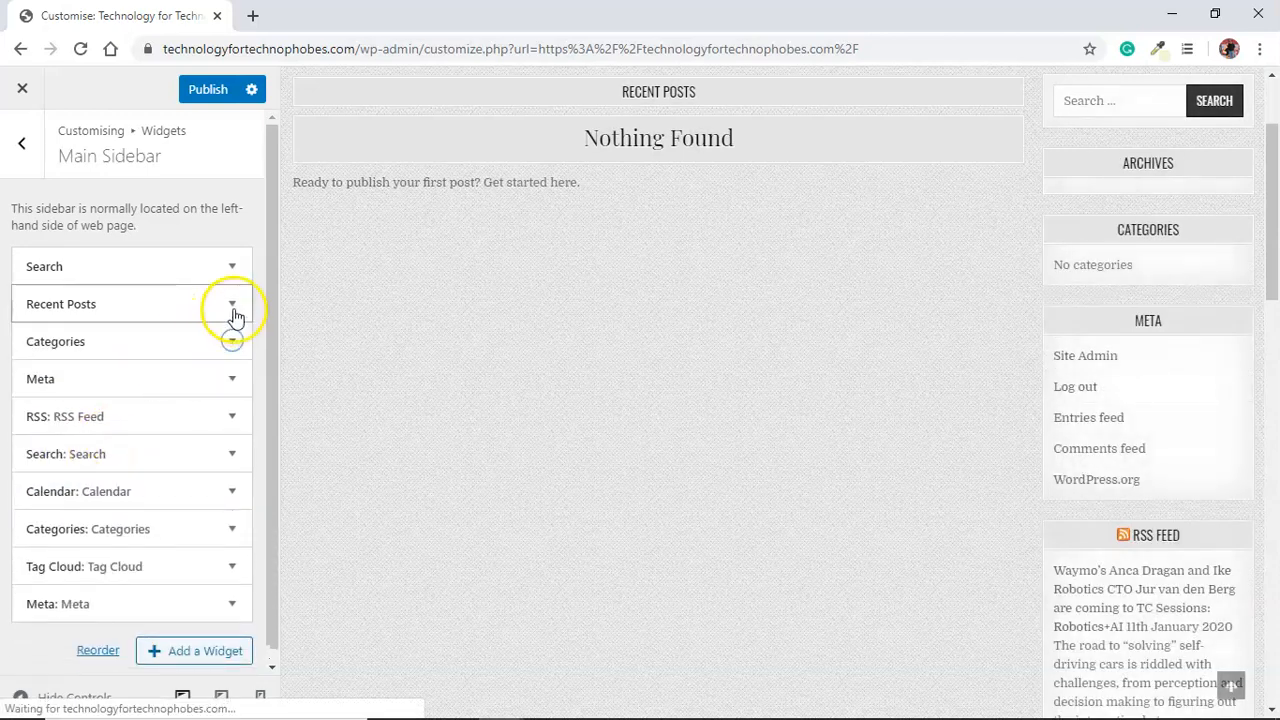
click(233, 312)
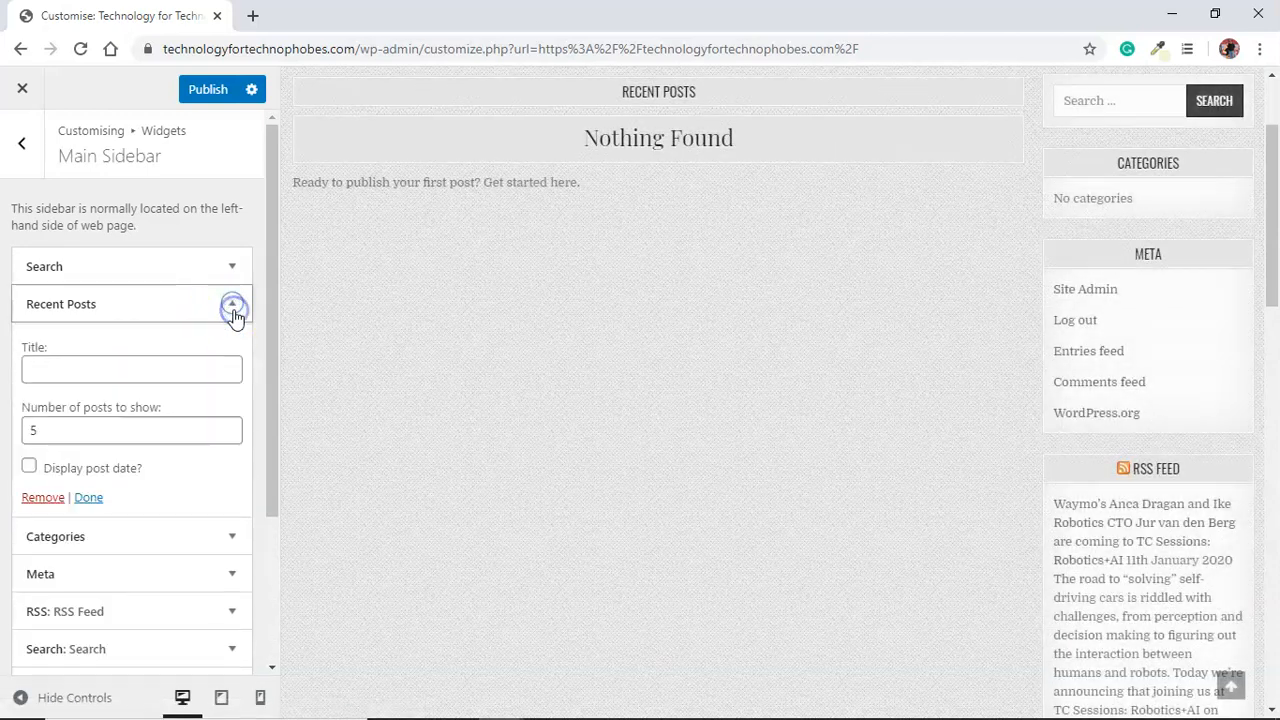
click(55, 497)
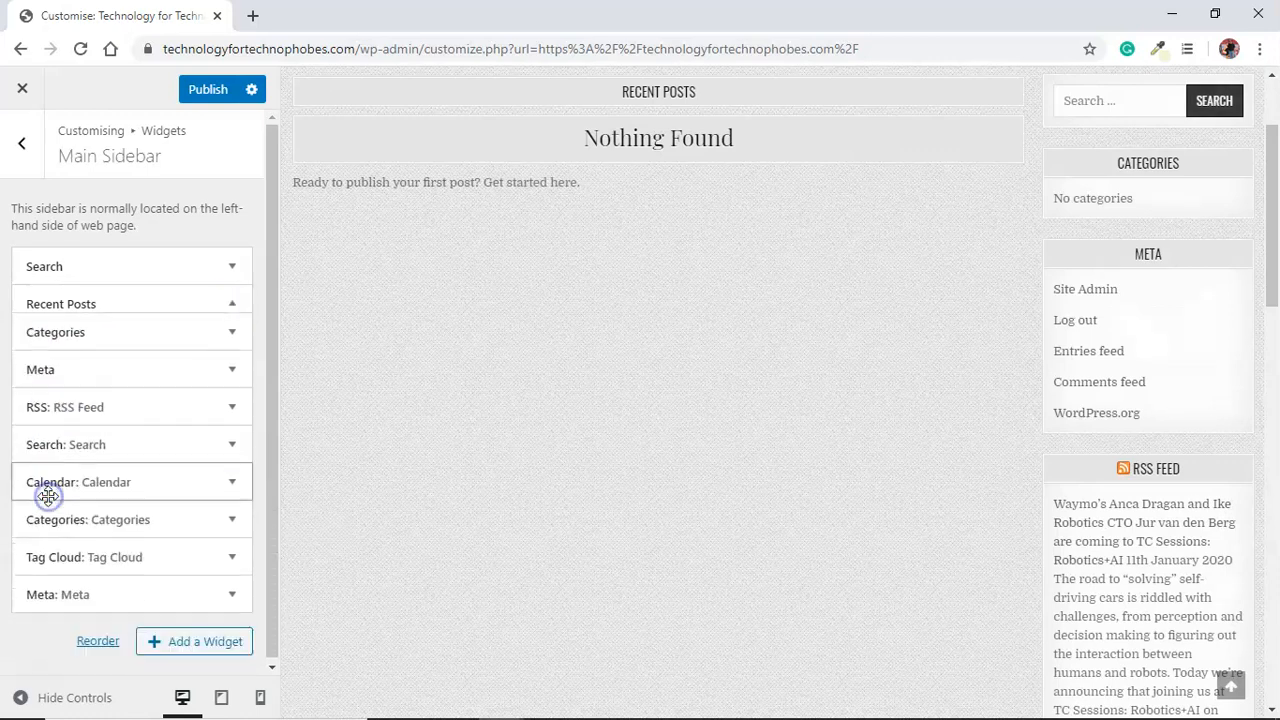
Remove the untitled Categories and Meta widgets and the RSS Feed widget from the Main Sidebar
click(248, 306)
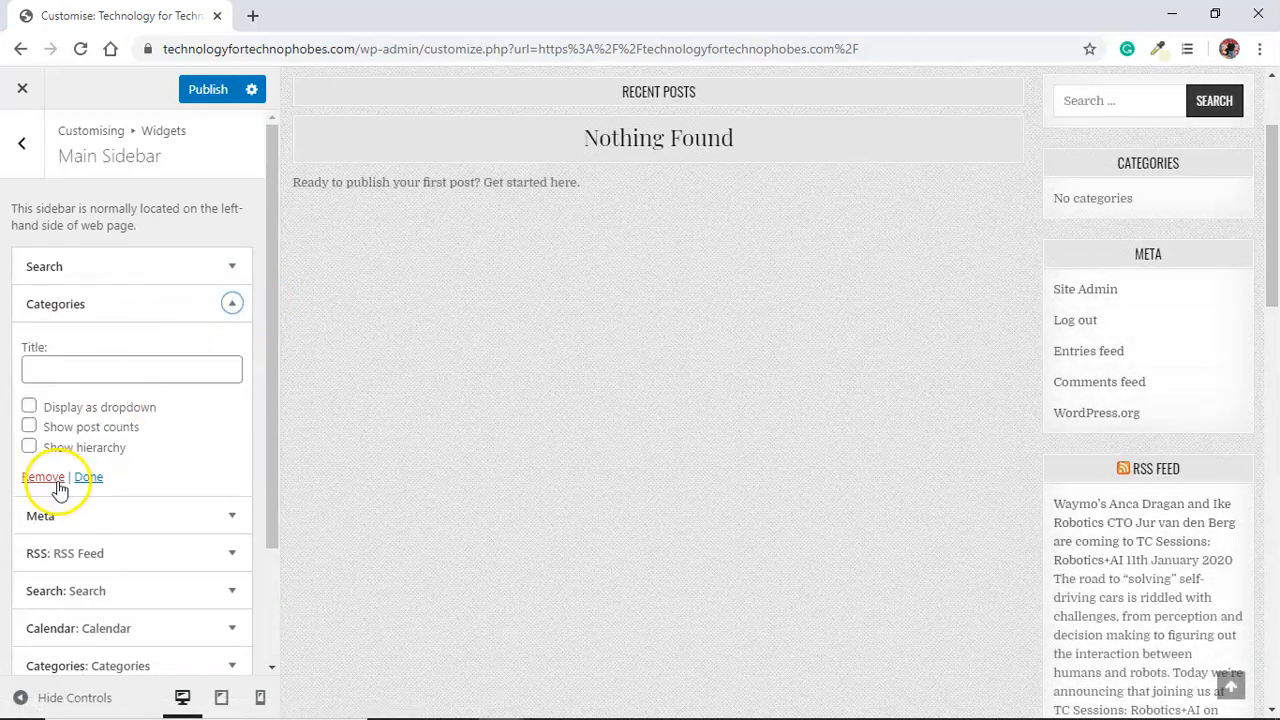
click(42, 477)
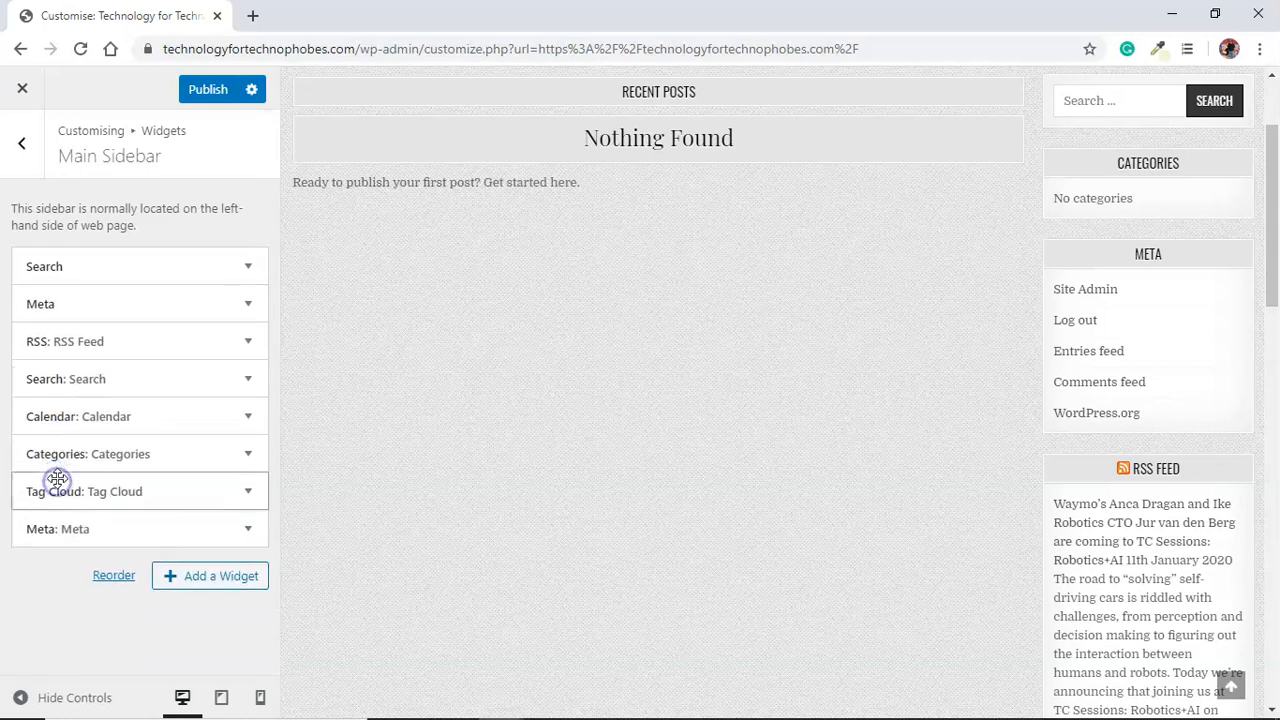
click(245, 310)
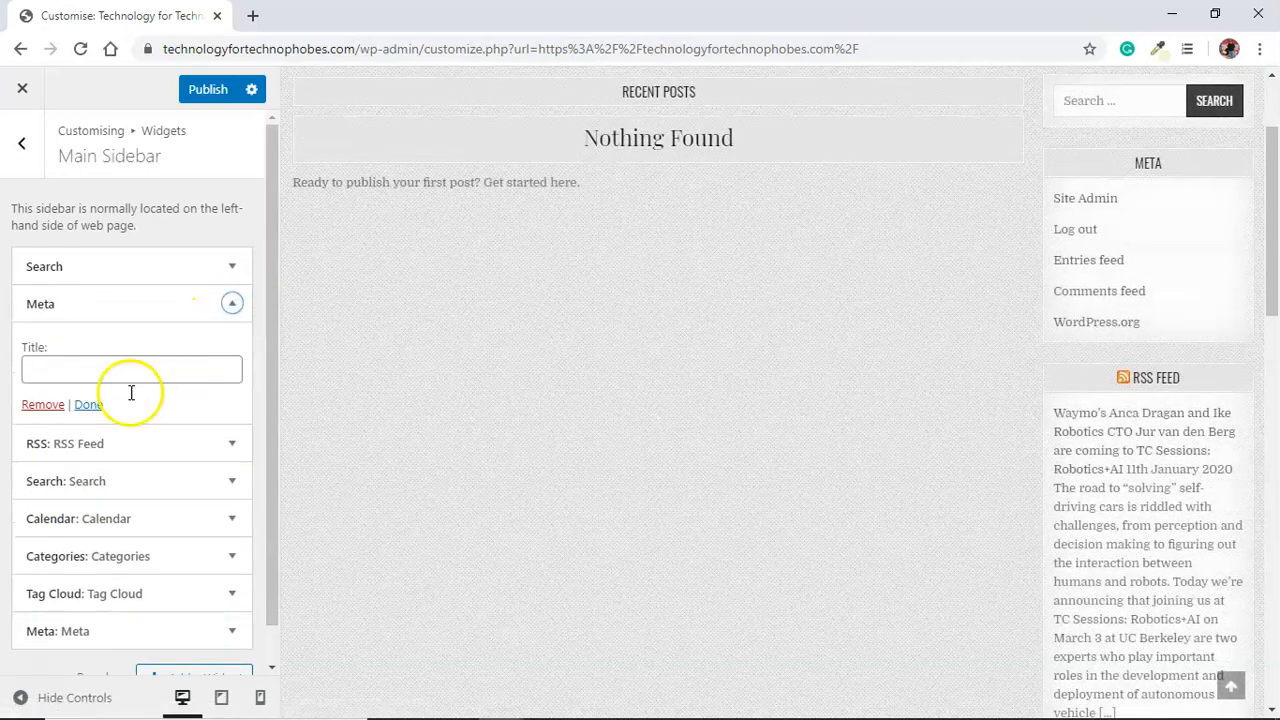
click(42, 408)
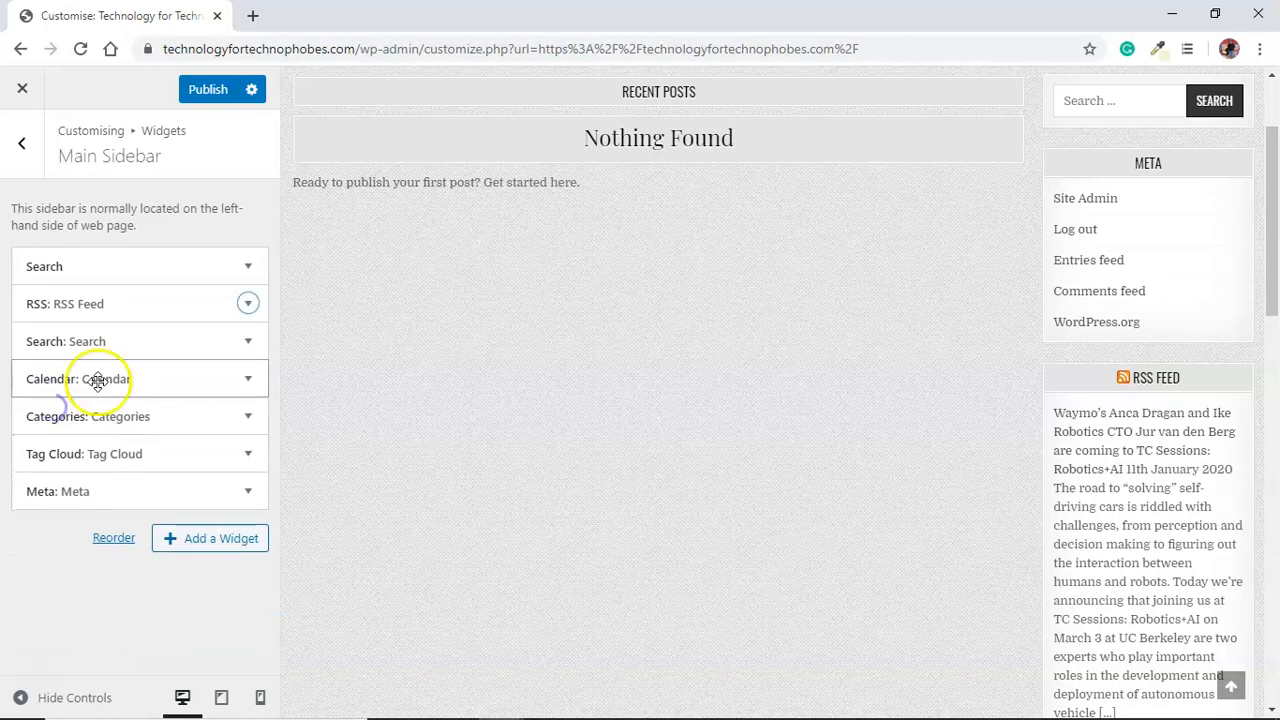
click(245, 307)
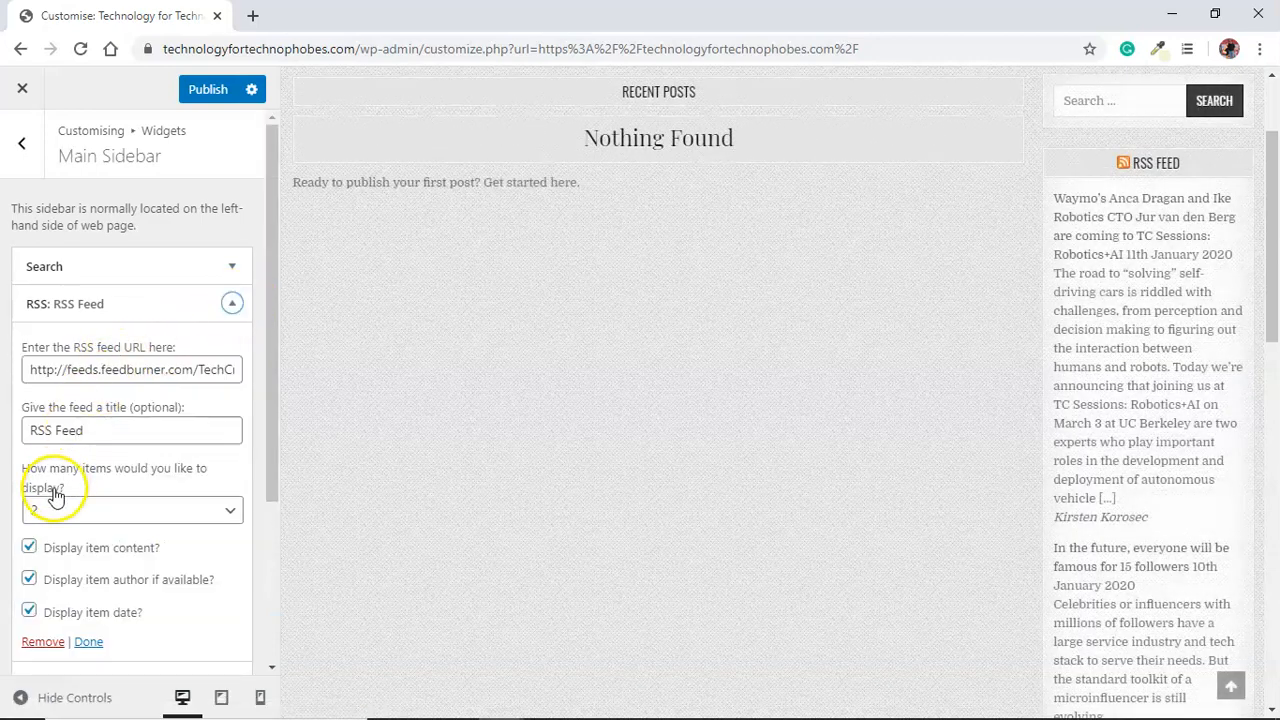
click(42, 641)
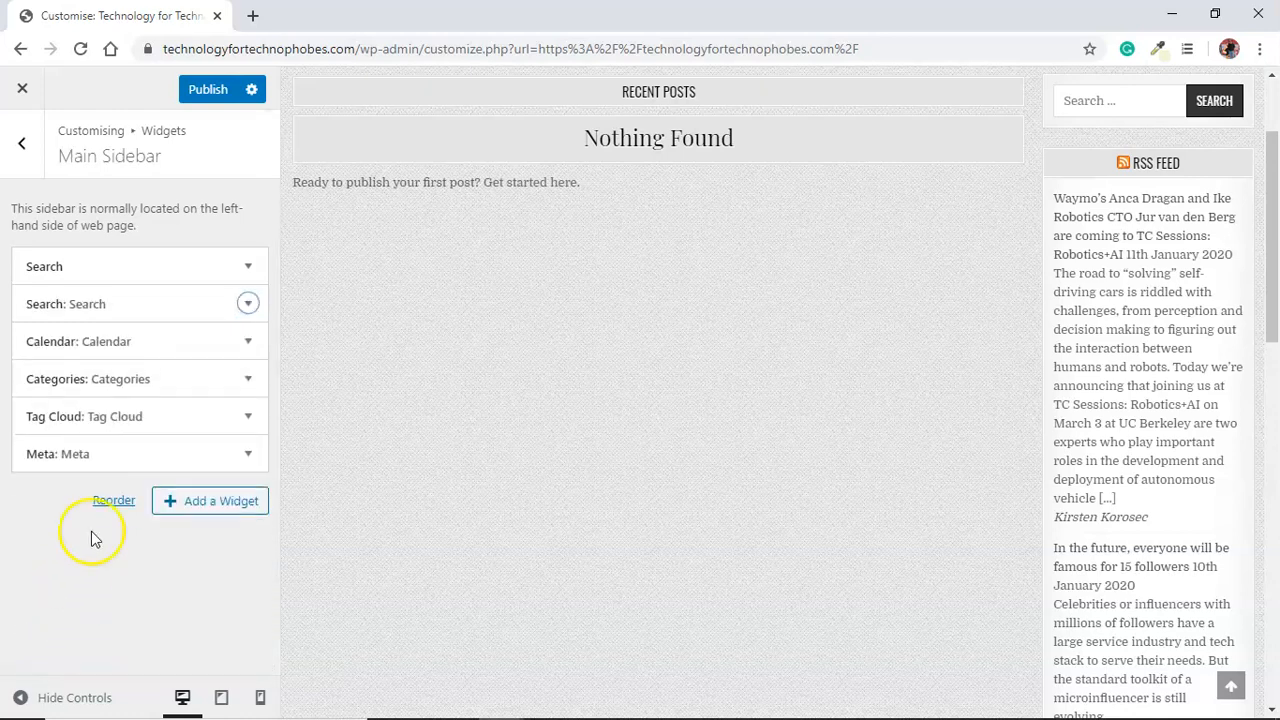
Remove the duplicate titled Search widget and the titled Calendar and Categories widgets from the Main Sidebar
click(247, 314)
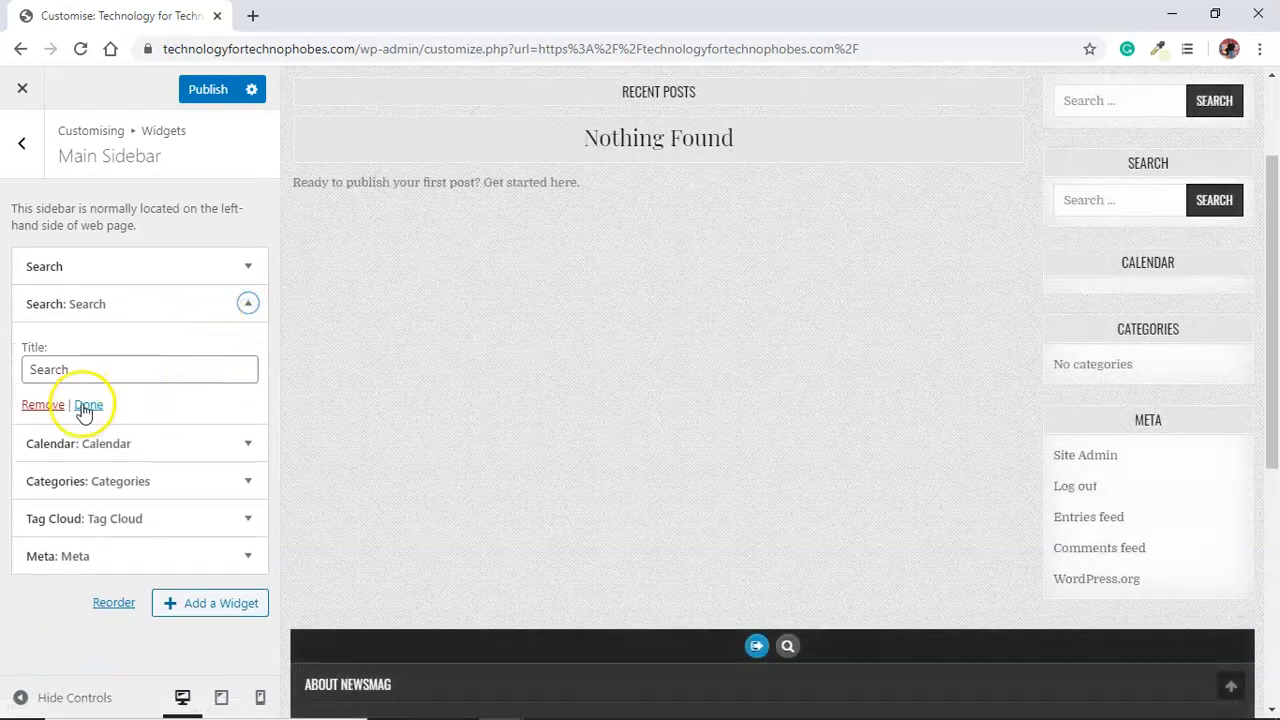
click(55, 406)
click(247, 303)
click(55, 405)
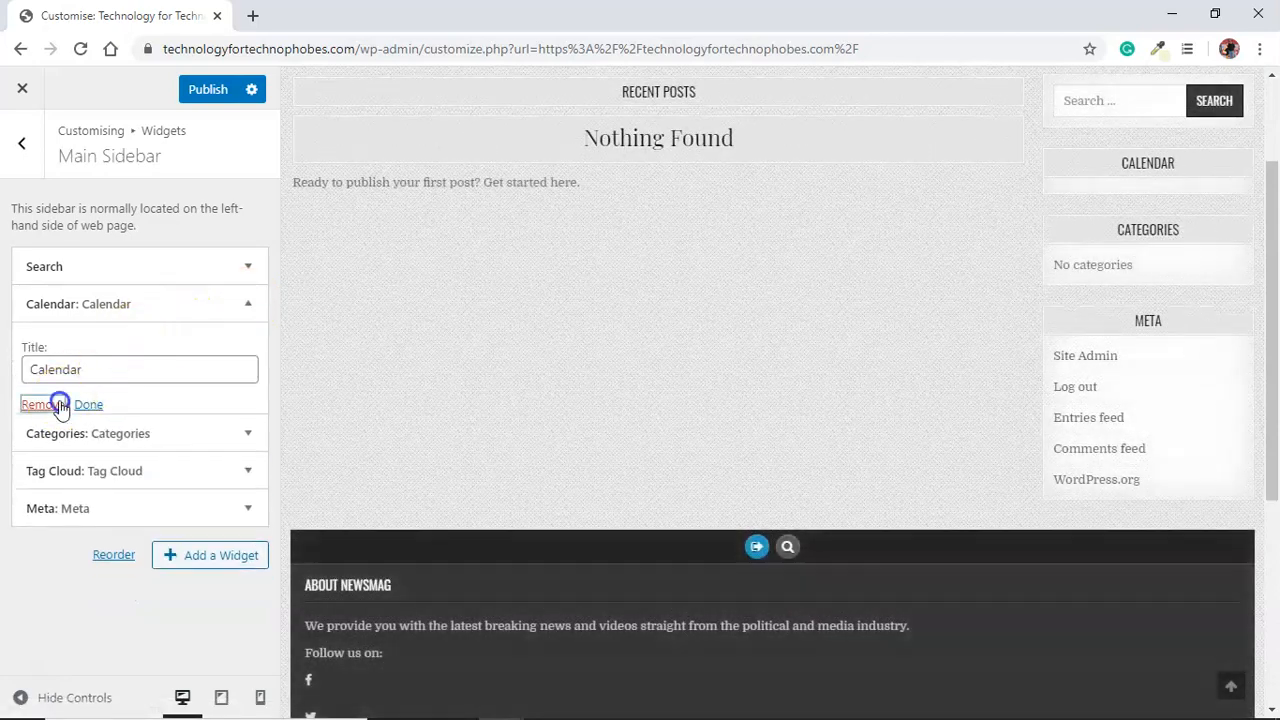
click(244, 305)
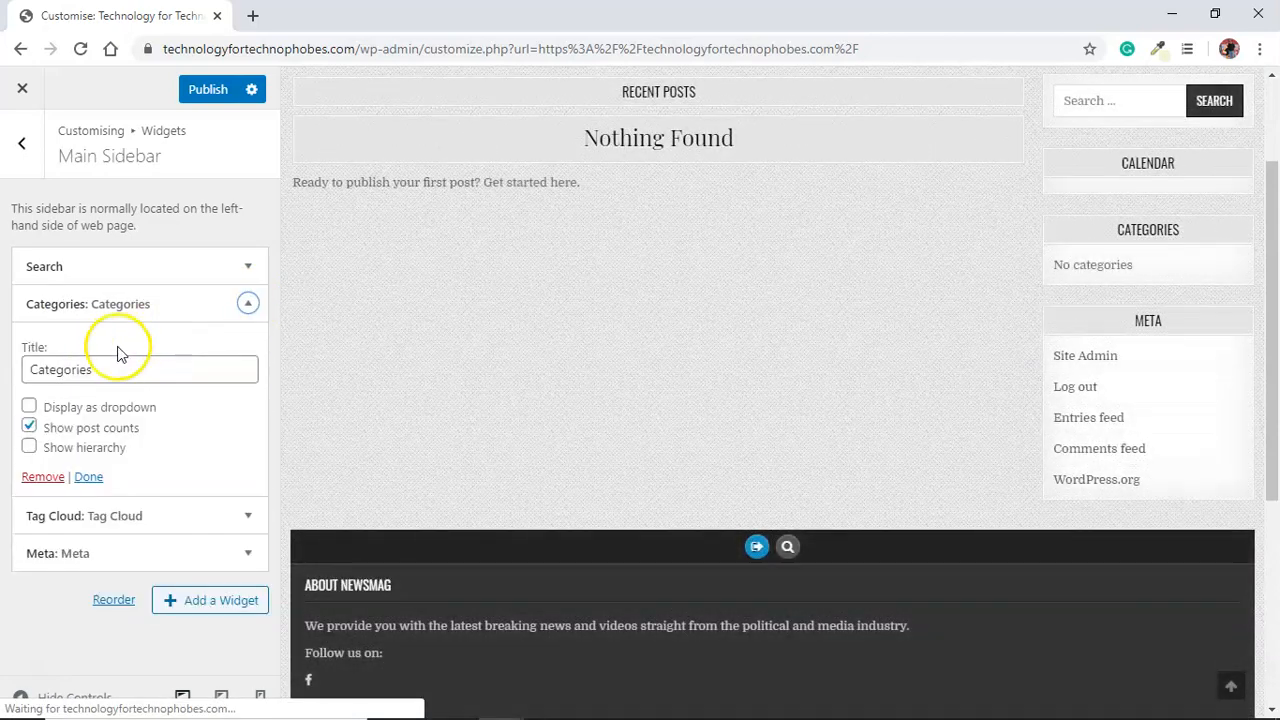
click(46, 477)
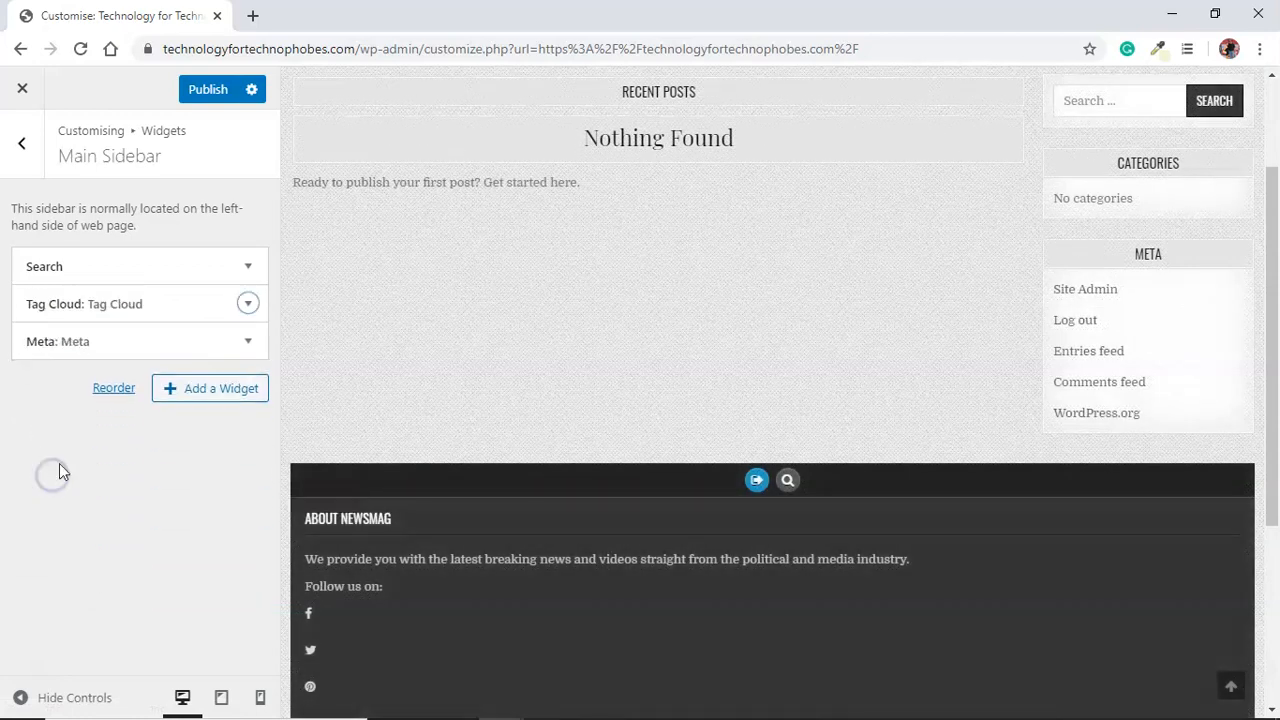
Remove the Tag Cloud and titled Meta widgets from the Main Sidebar and check the page preview
click(247, 304)
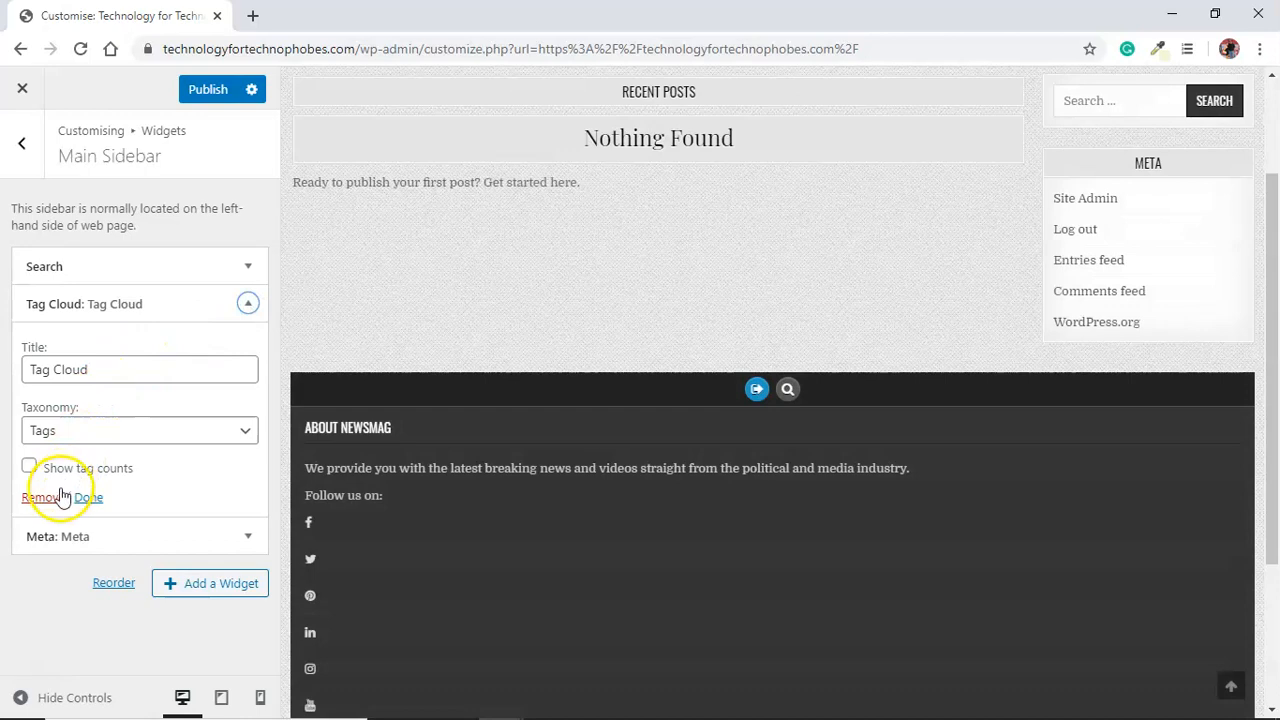
click(55, 499)
click(249, 305)
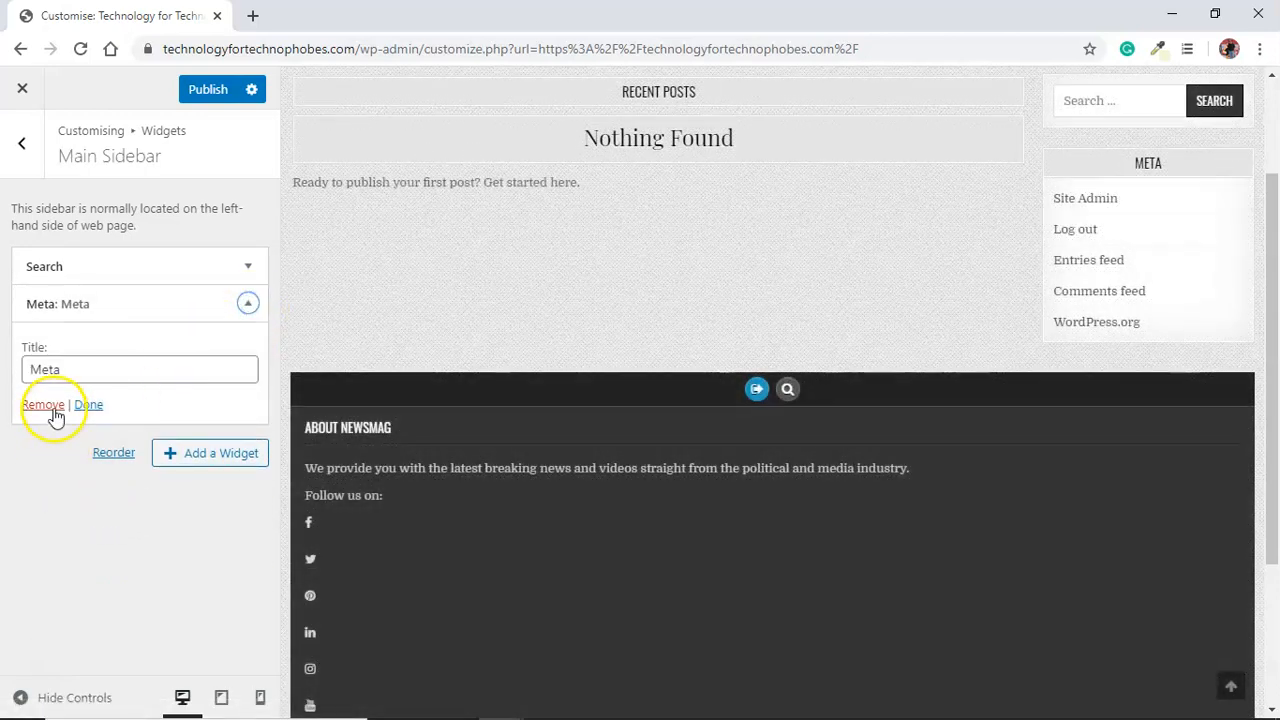
click(42, 405)
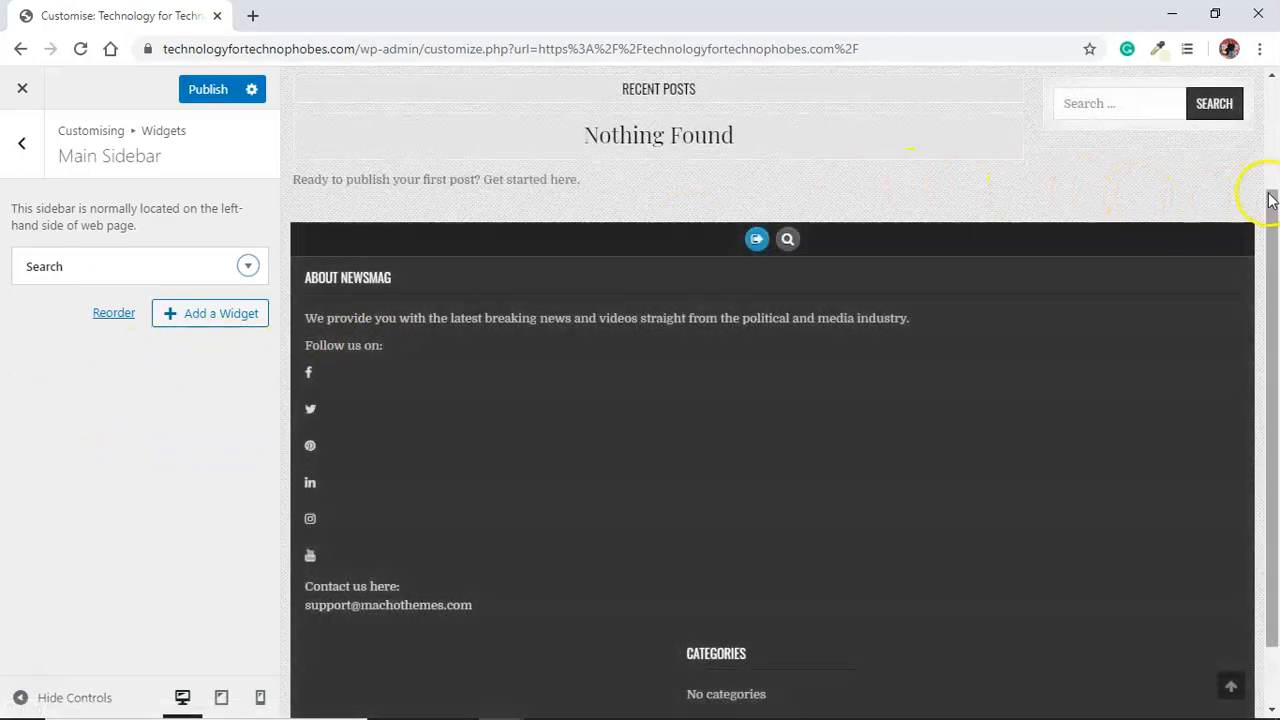
drag(1274, 201, 1271, 87)
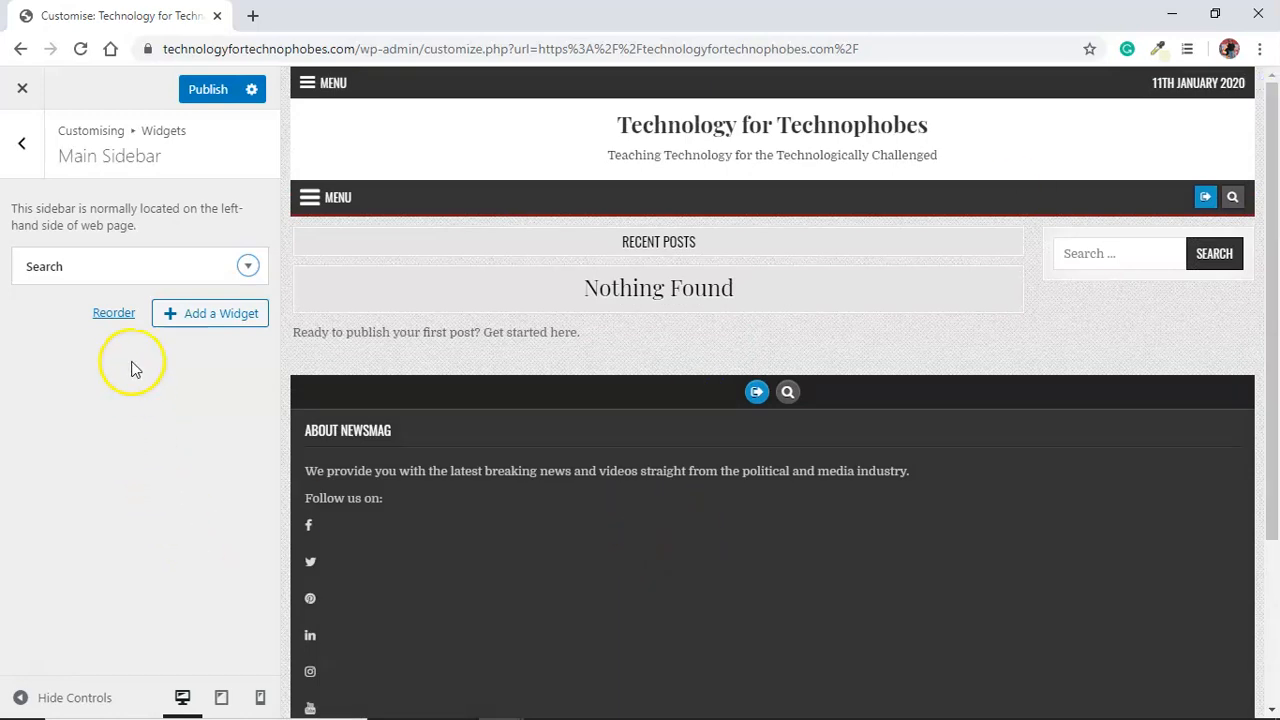
Review the list of menus and the Homepage Settings, and return to the main customiser sections
click(25, 155)
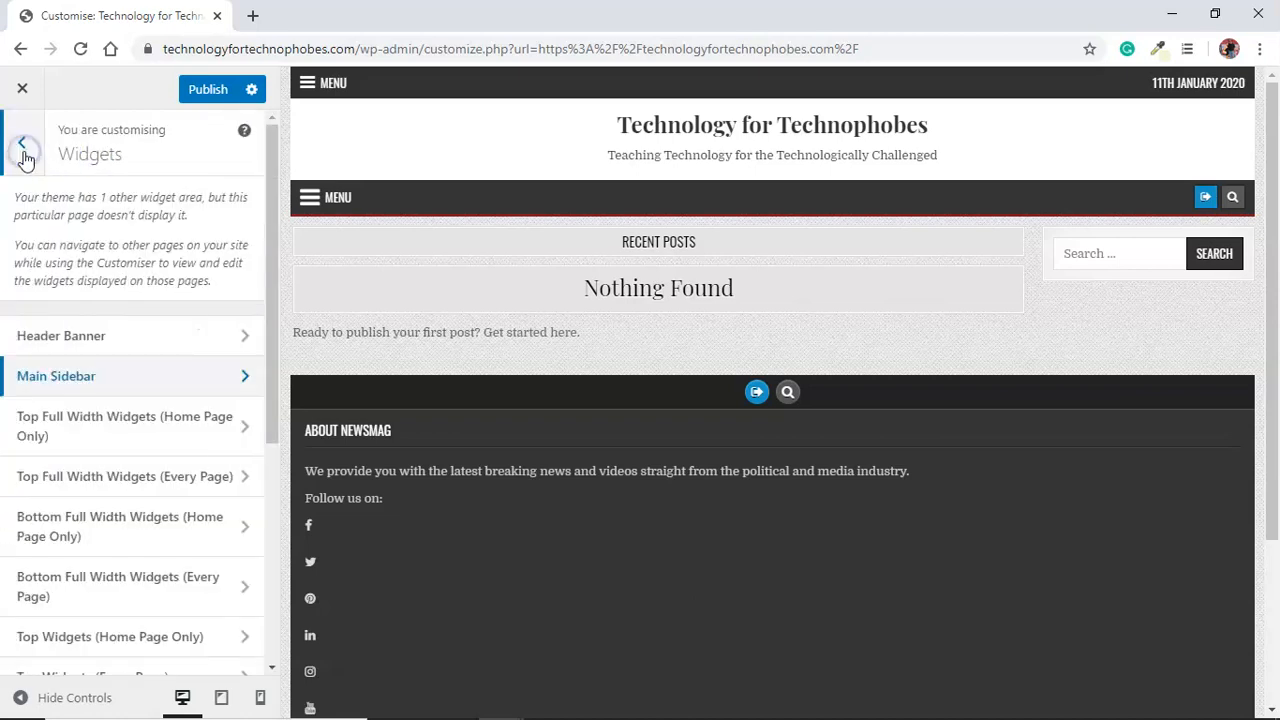
click(25, 160)
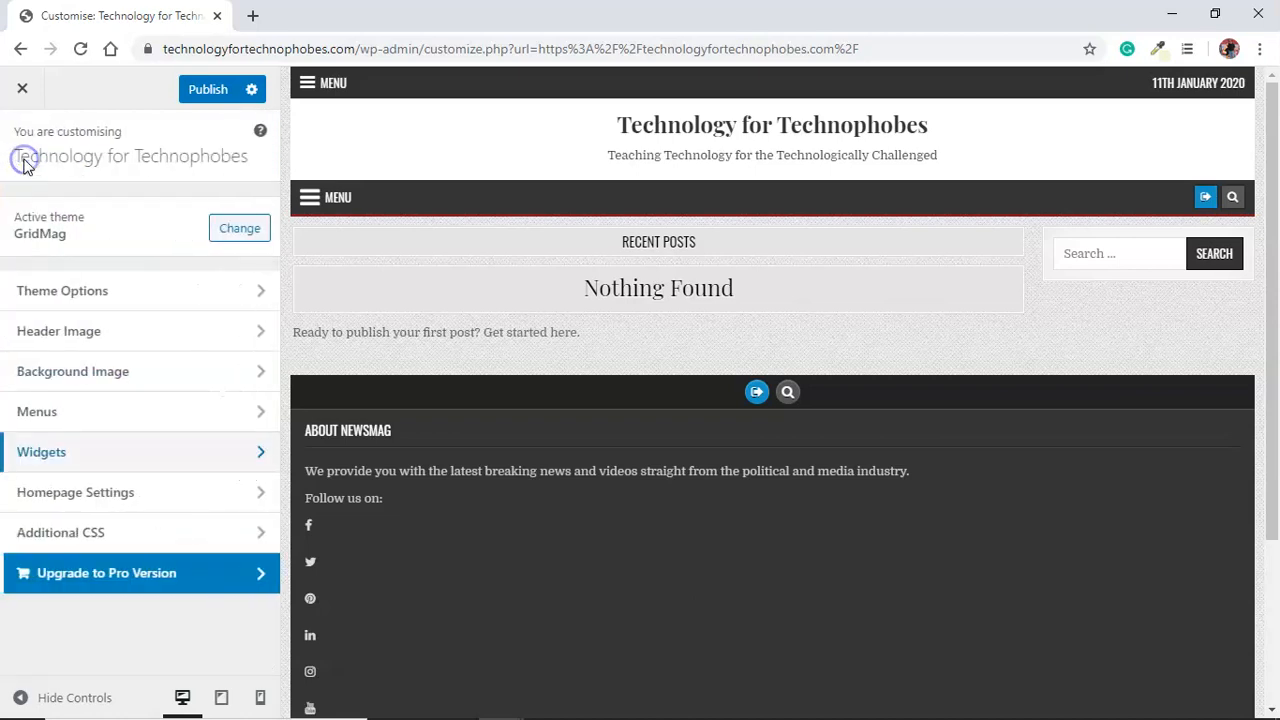
click(75, 405)
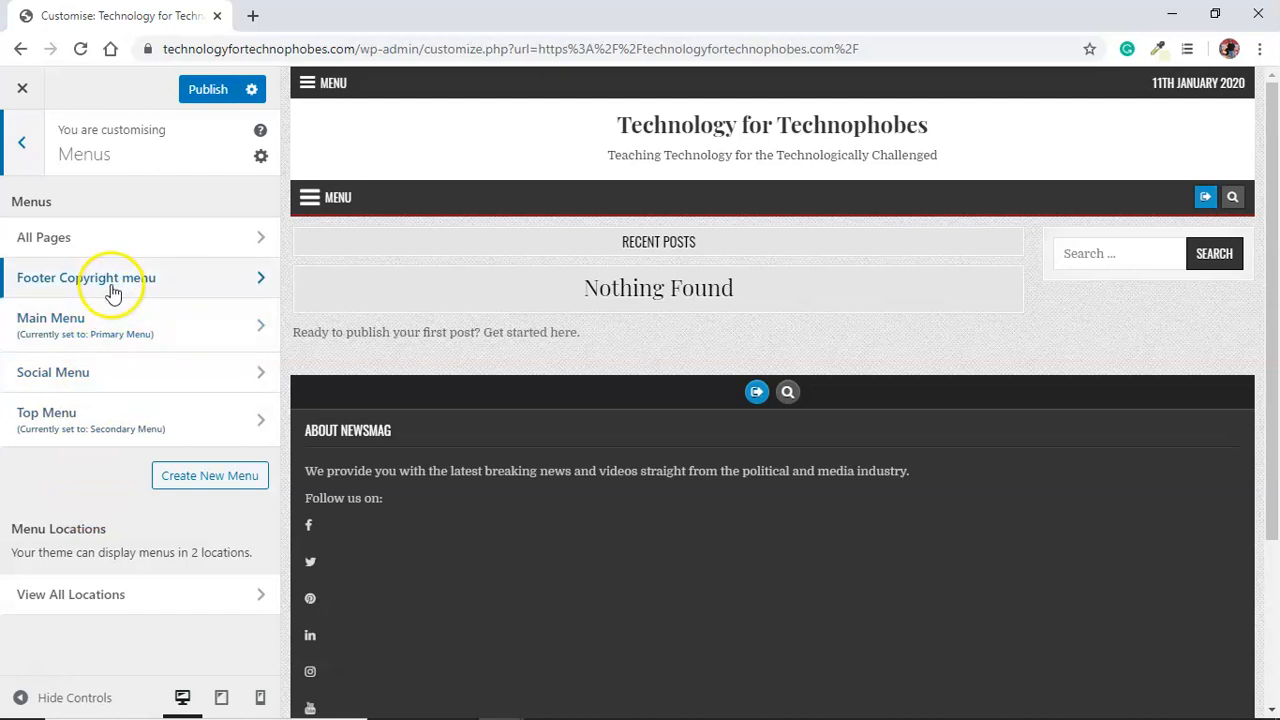
click(493, 435)
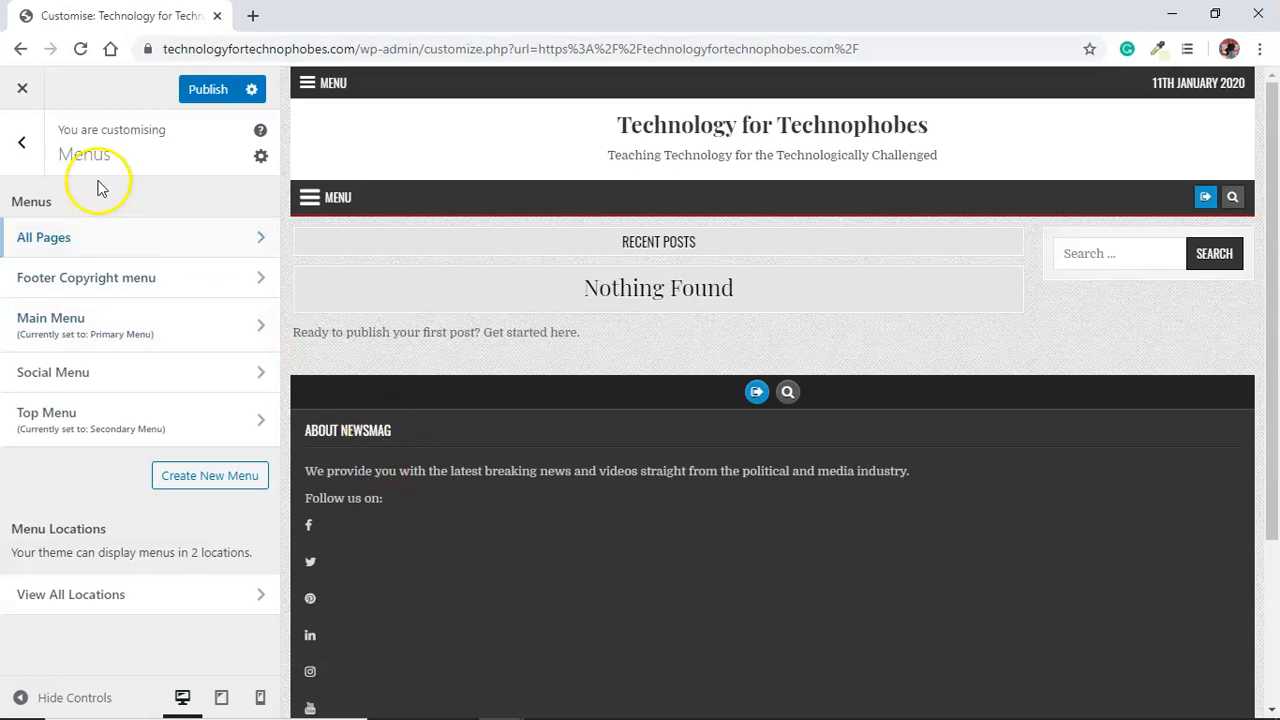
click(19, 146)
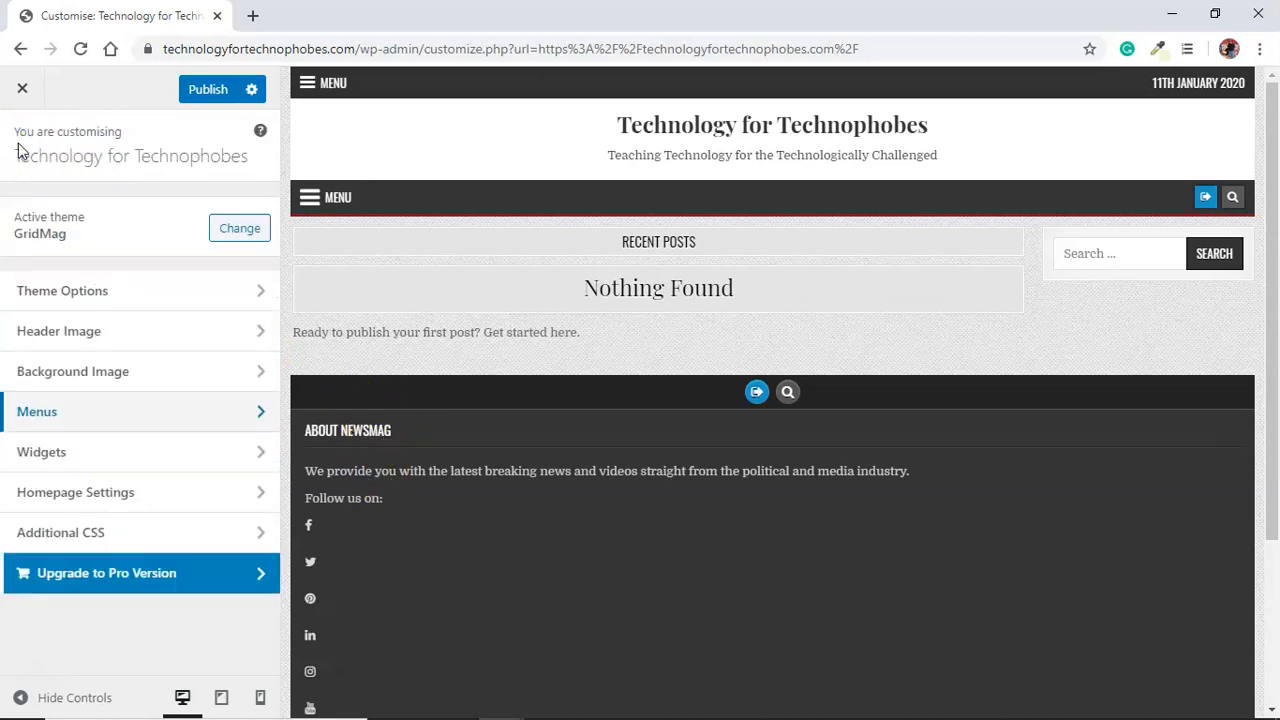
click(90, 495)
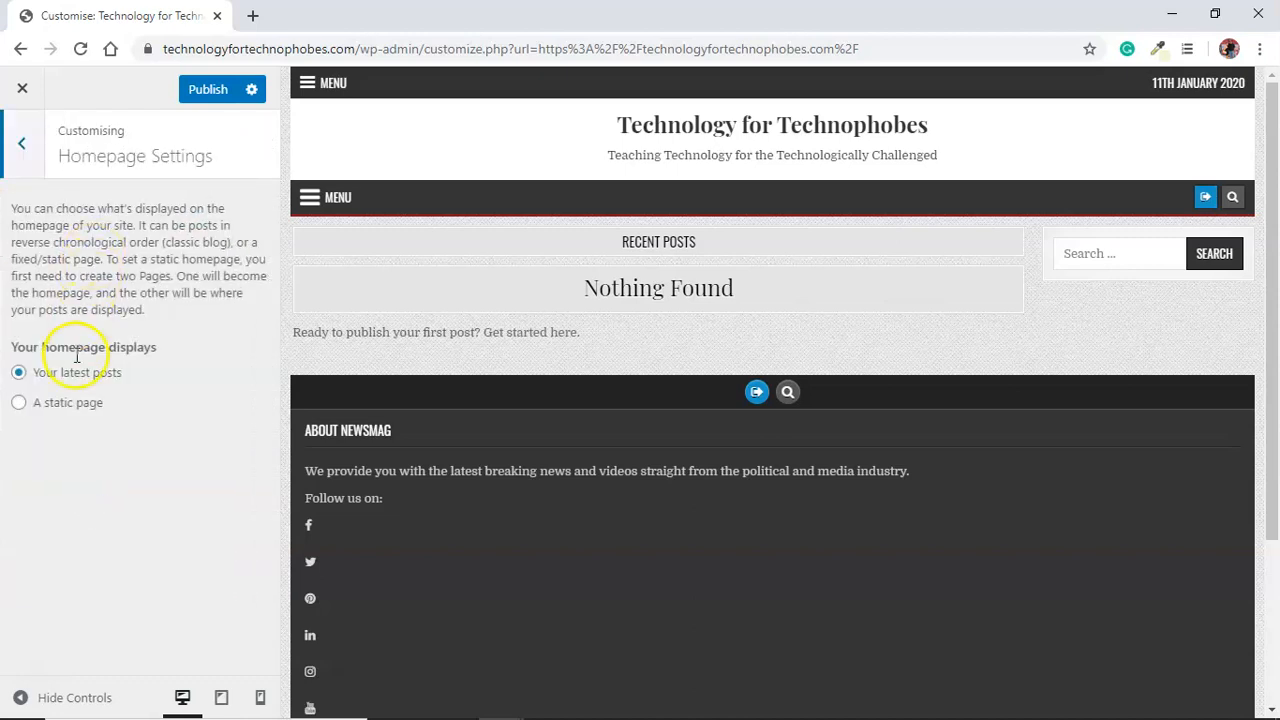
click(21, 153)
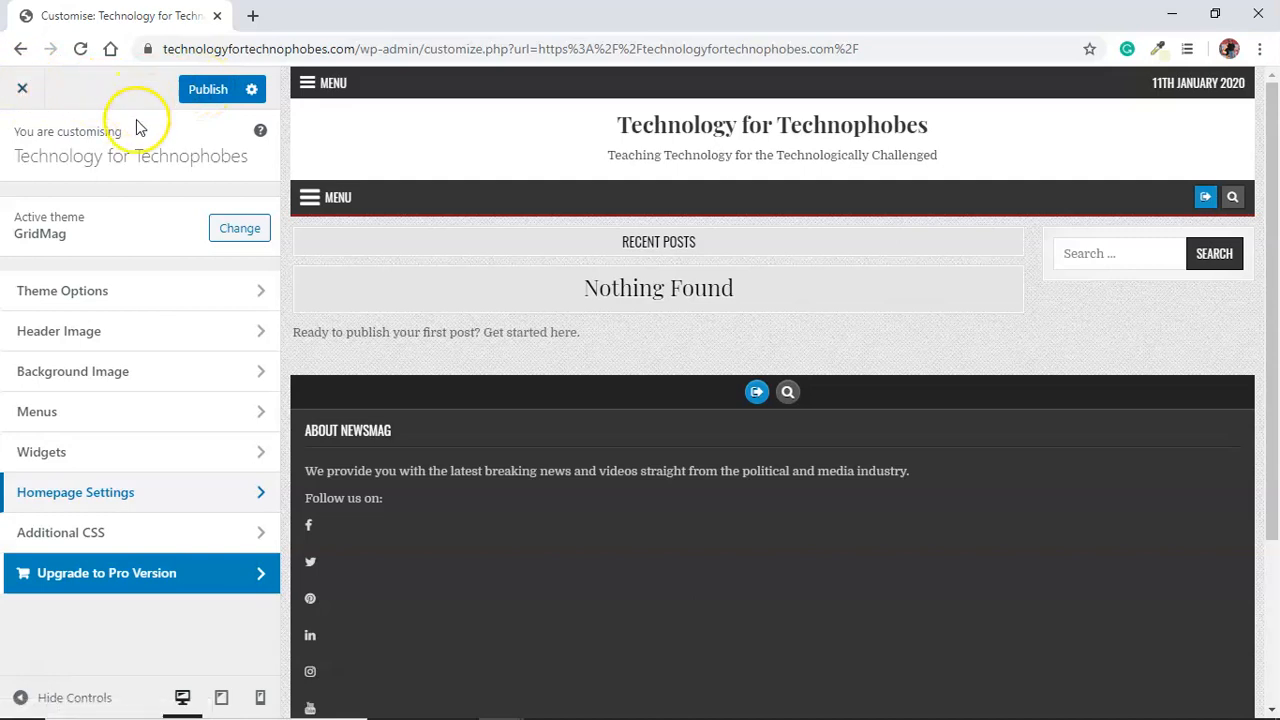
Publish the sidebar widget changes and review the live homepage from header to footer
click(200, 90)
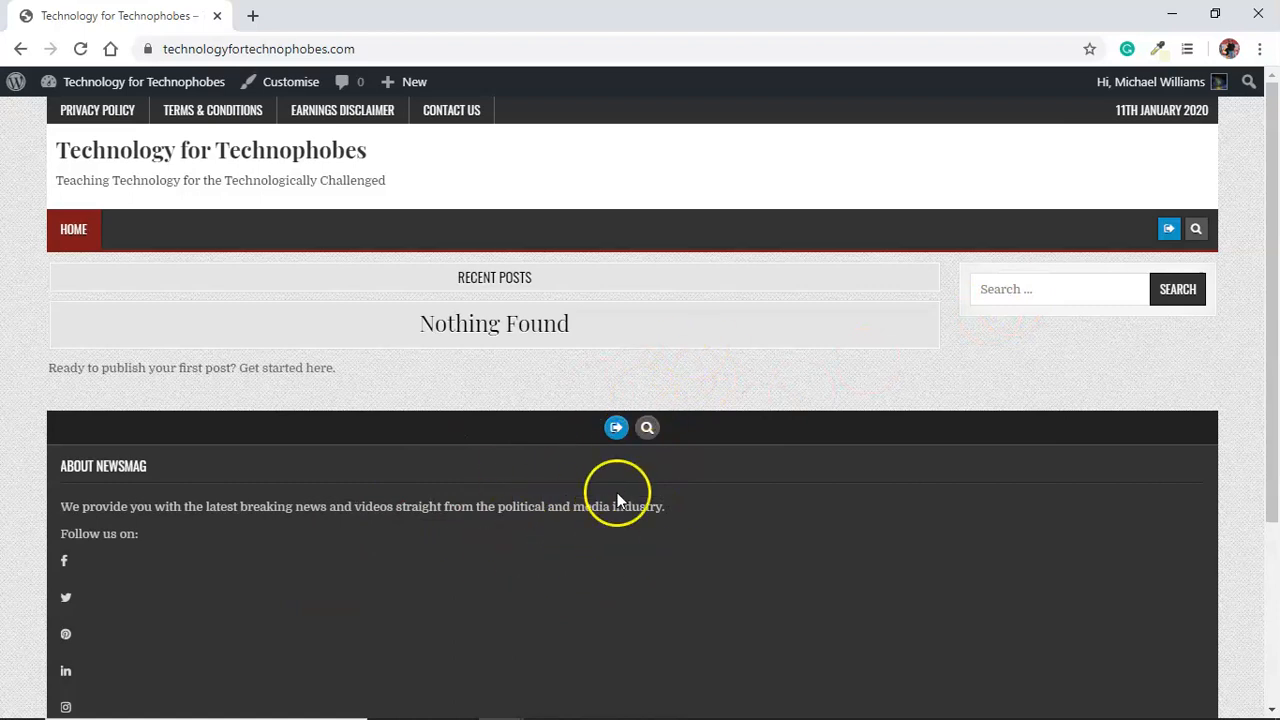
drag(1266, 177, 1276, 355)
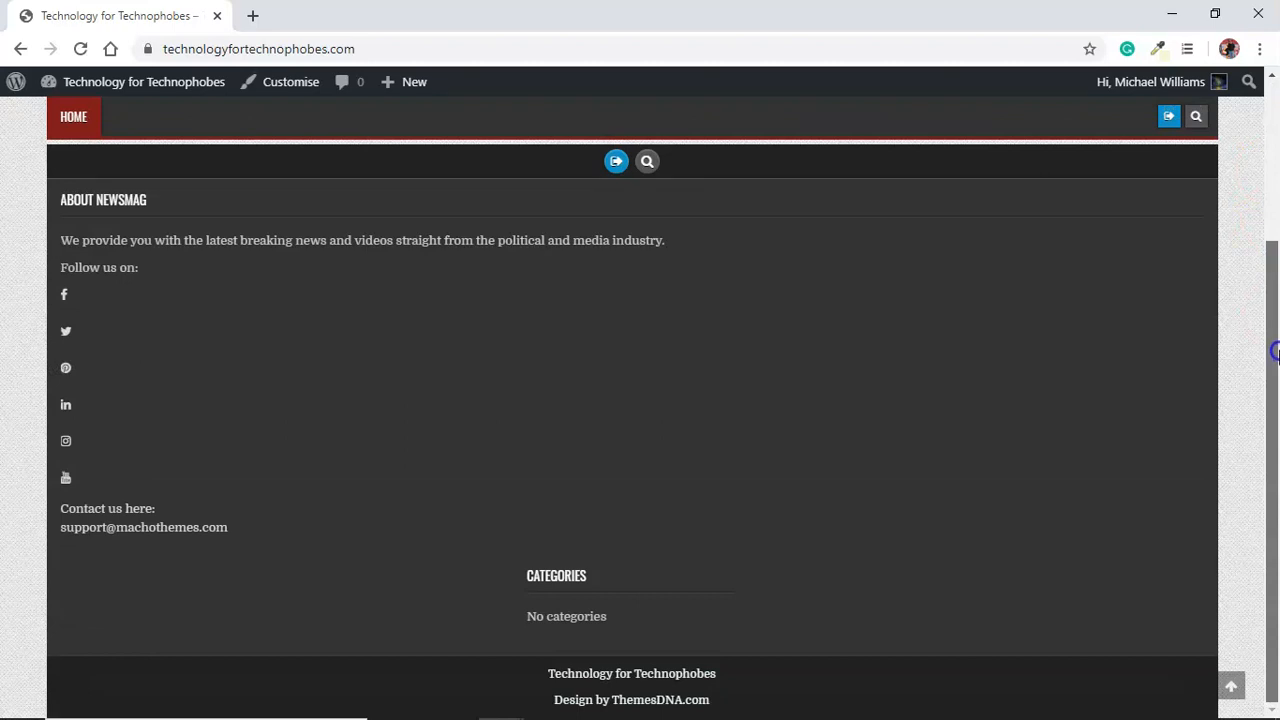
drag(1276, 338, 1265, 170)
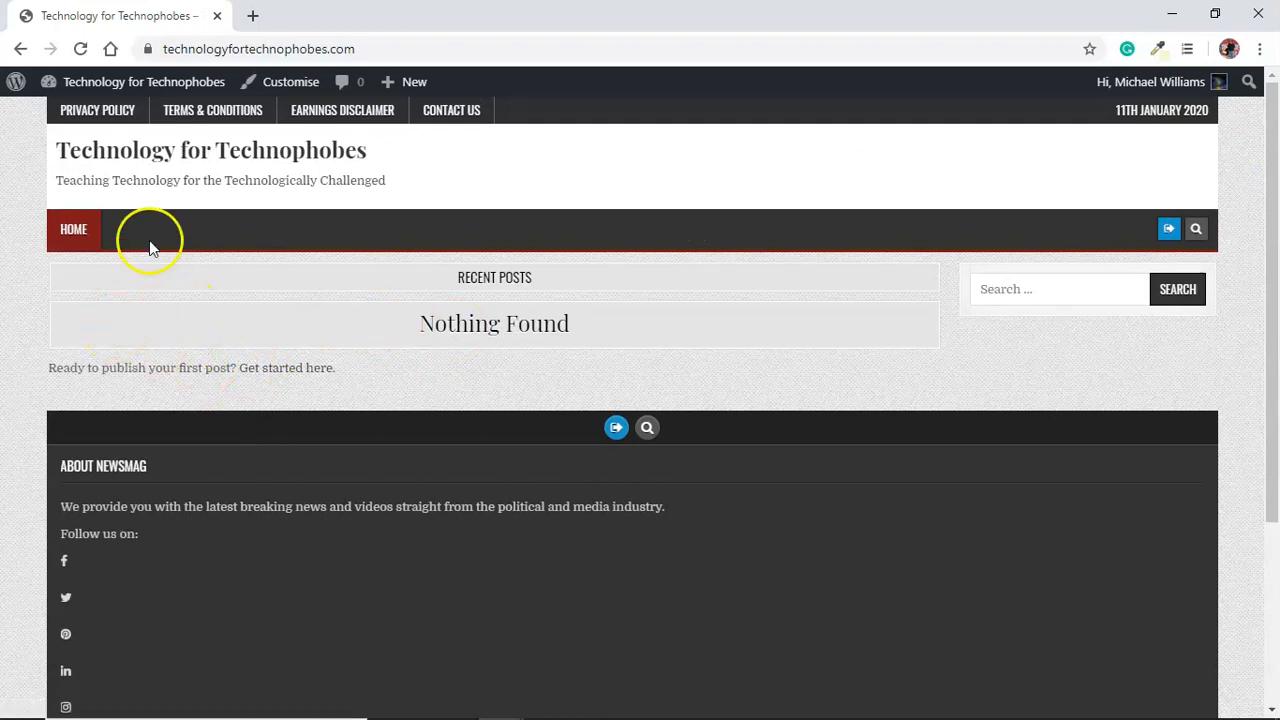
key(alt+Tab)
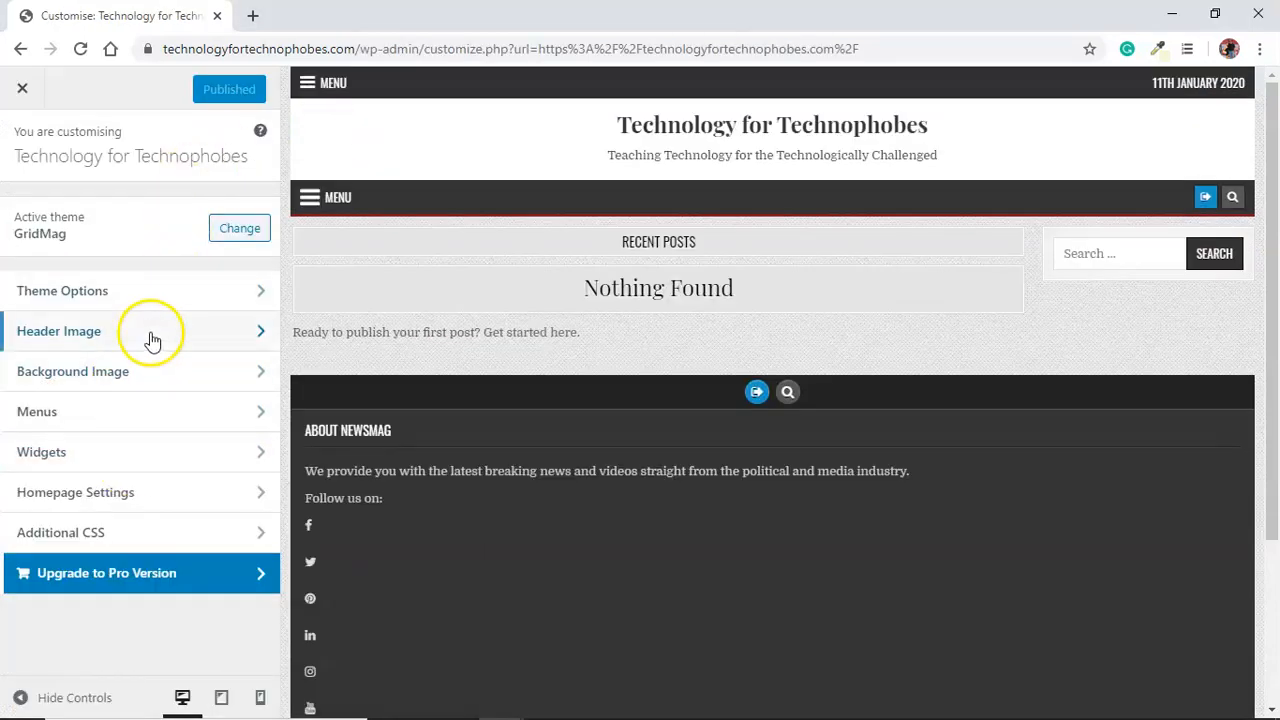
key(alt+Tab)
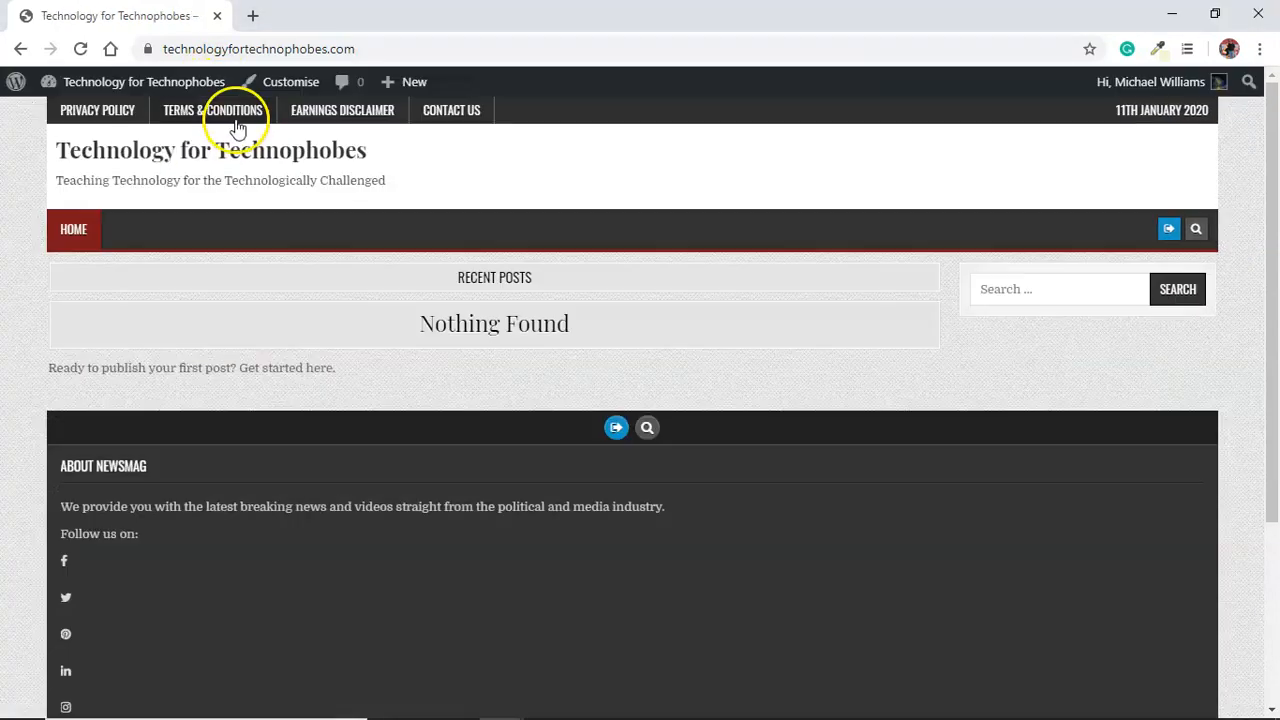
Reopen the customiser and enable Hide Footer Widgets in the theme's footer options
click(283, 90)
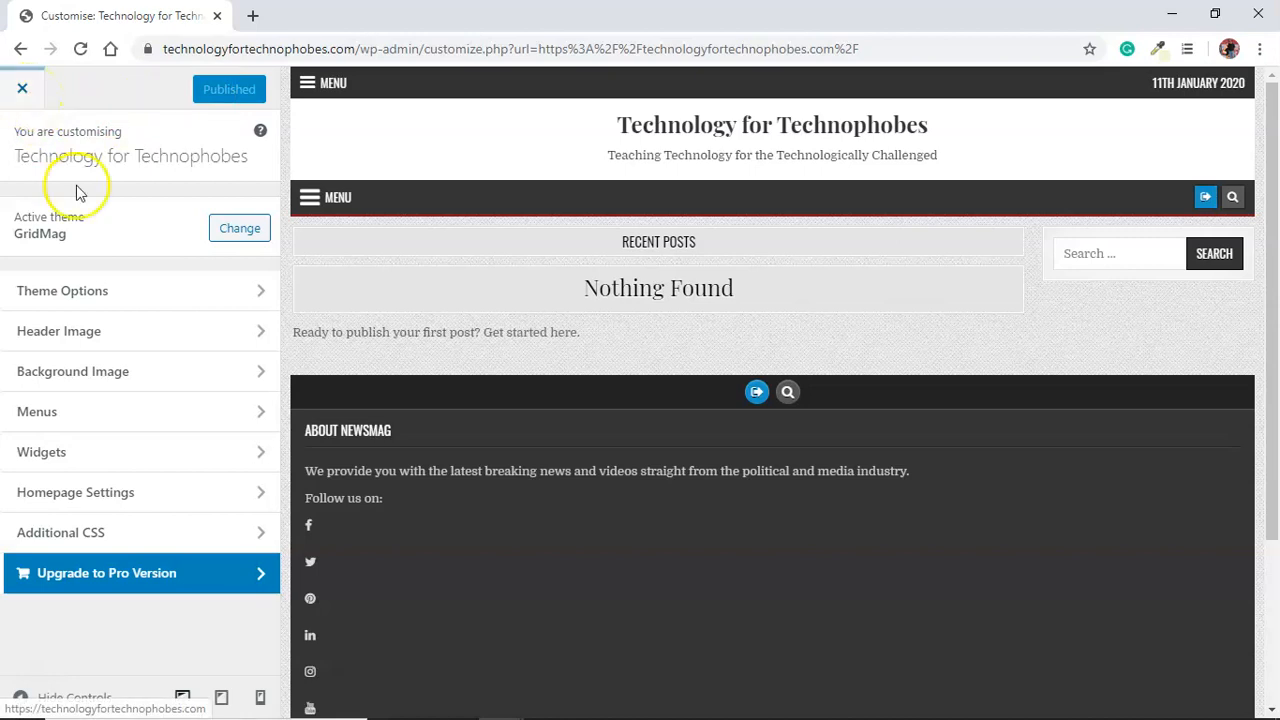
click(194, 292)
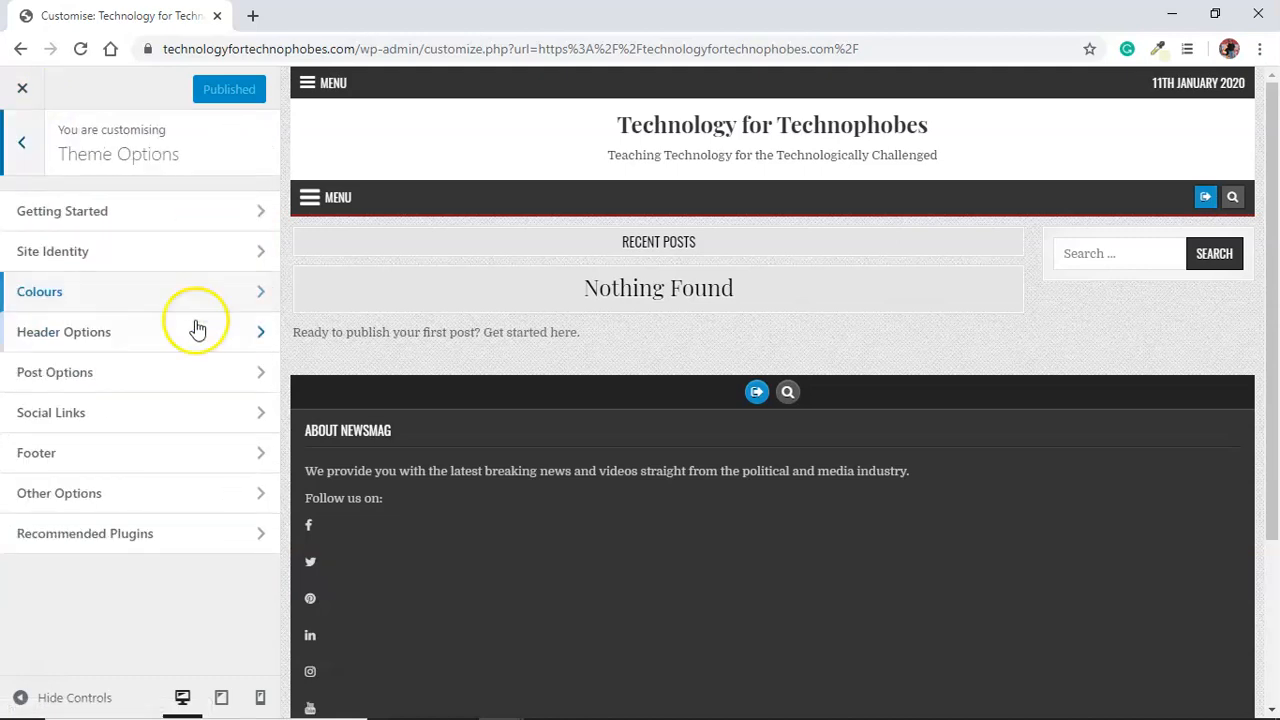
click(153, 466)
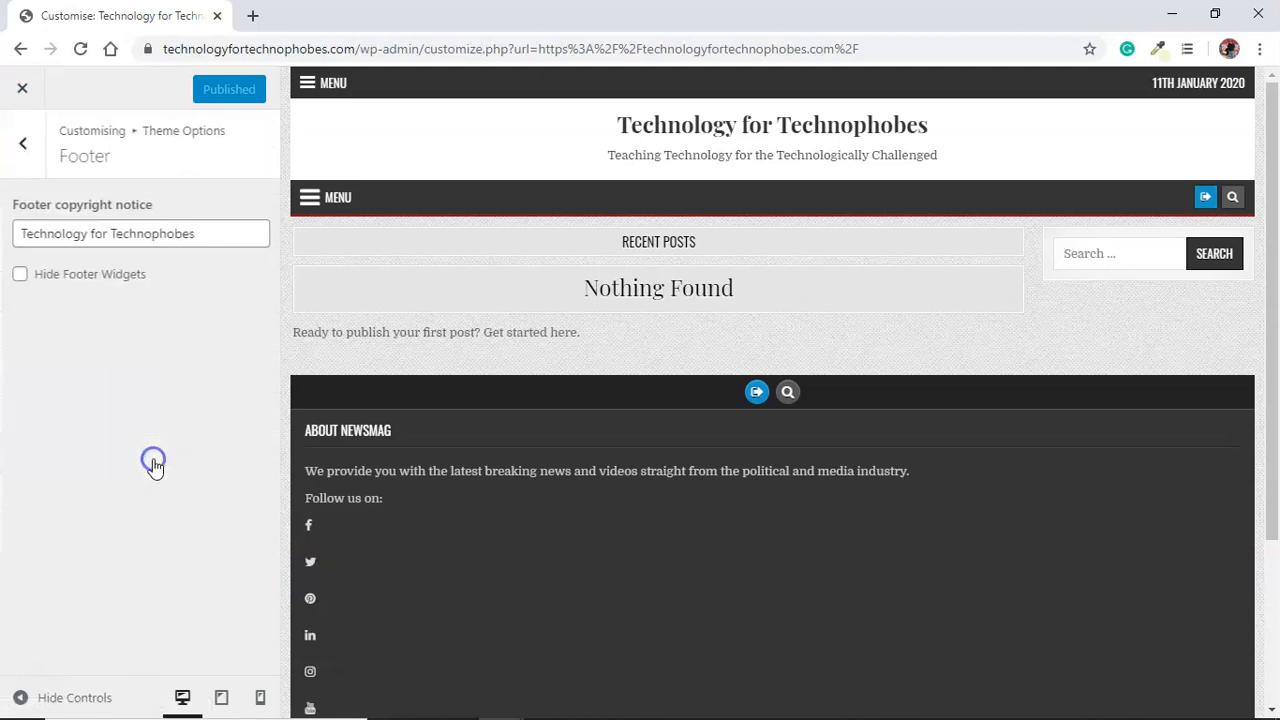
click(22, 278)
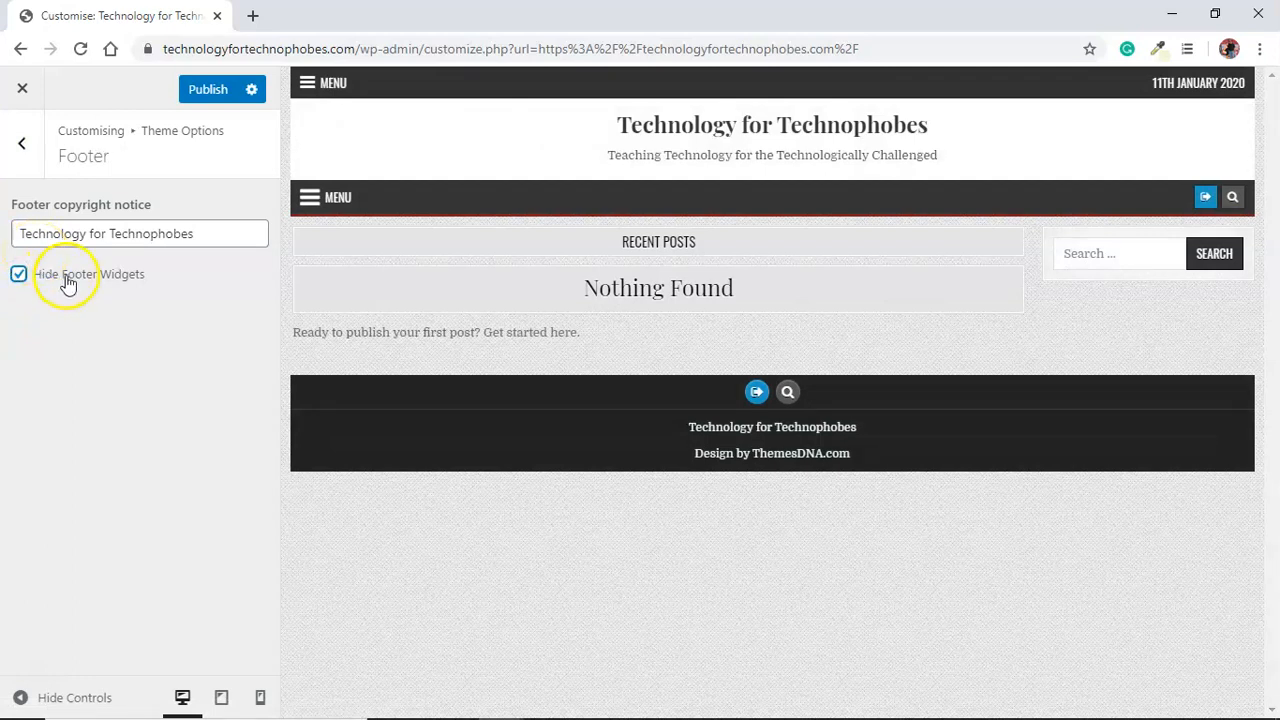
click(25, 148)
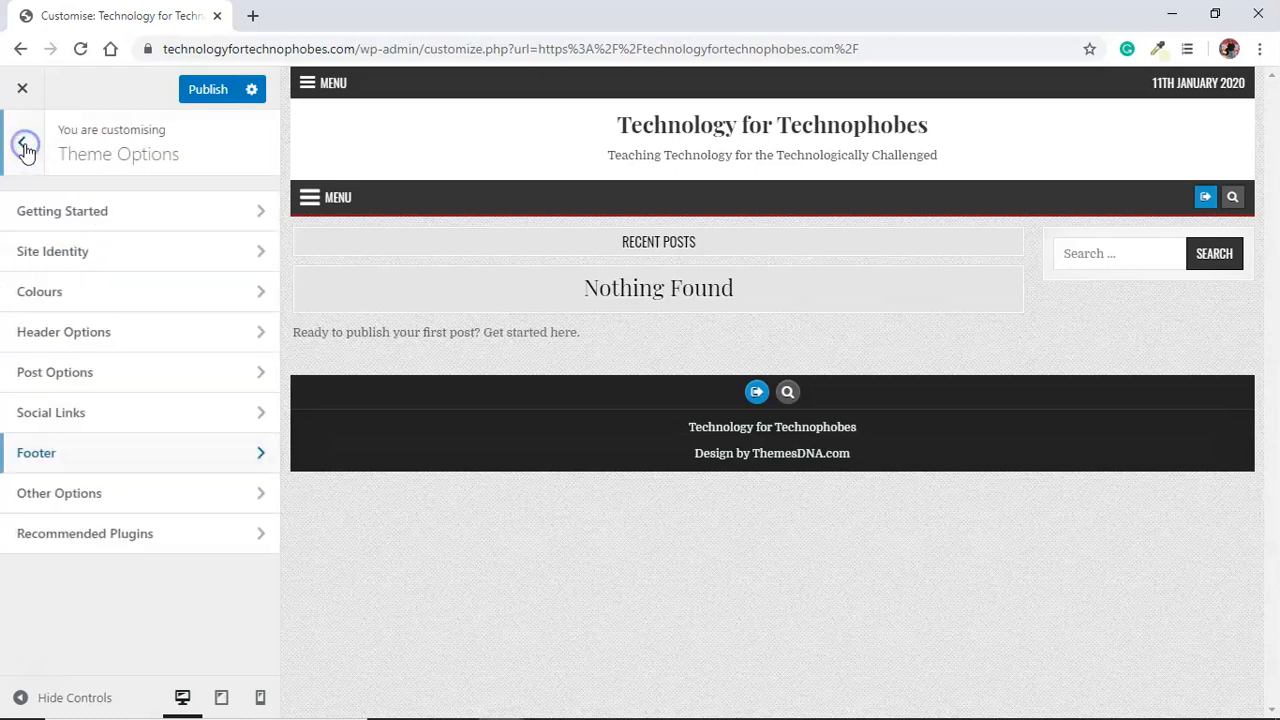
Publish the footer widget change and close the customiser to return to the live site
click(22, 89)
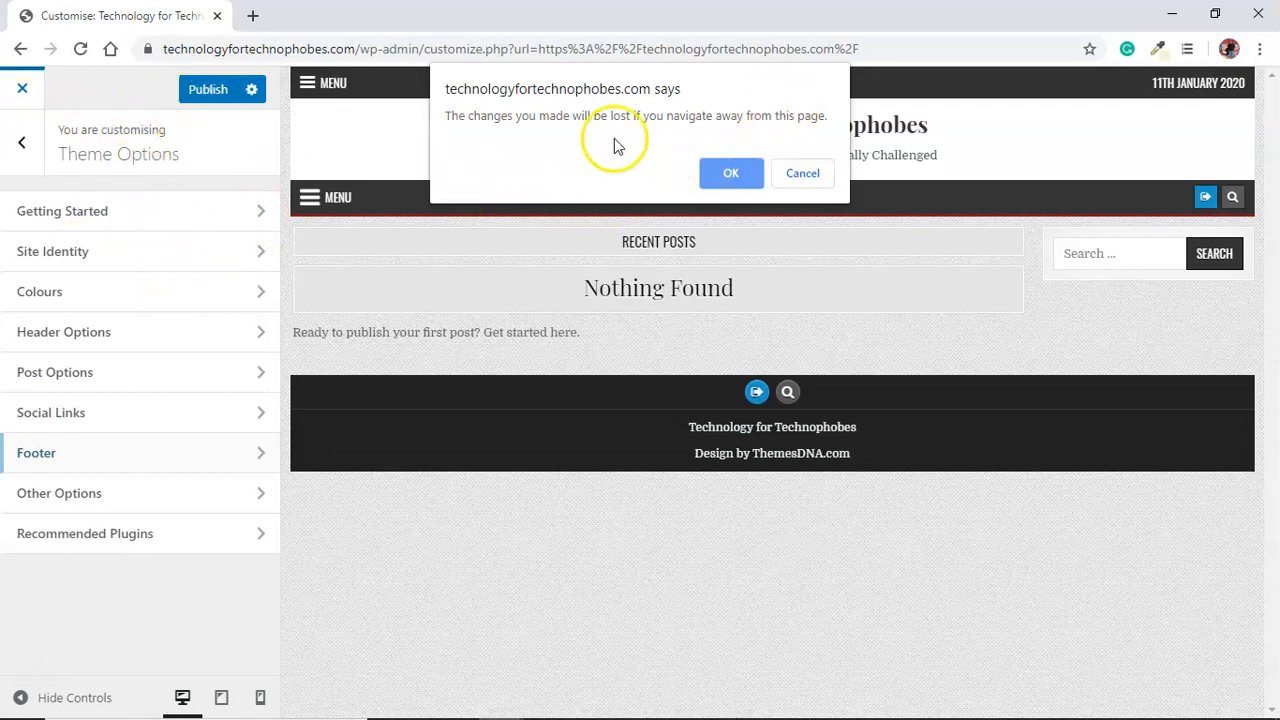
click(800, 173)
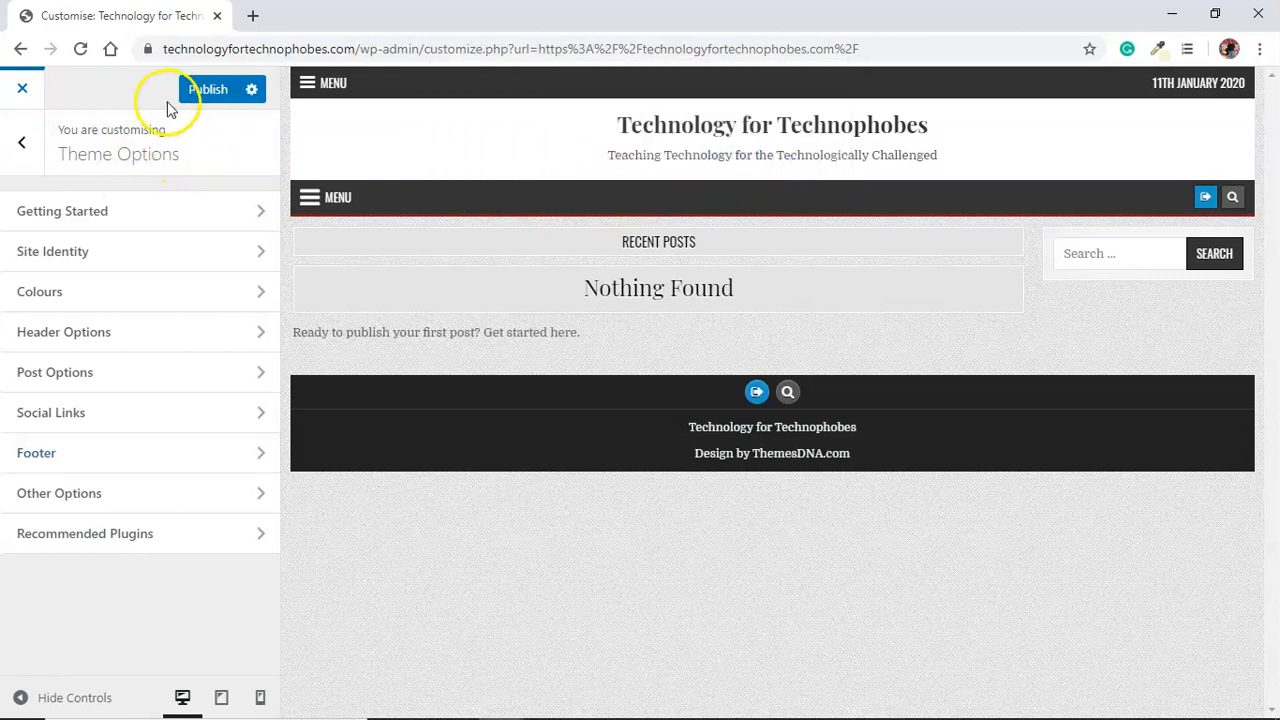
click(206, 89)
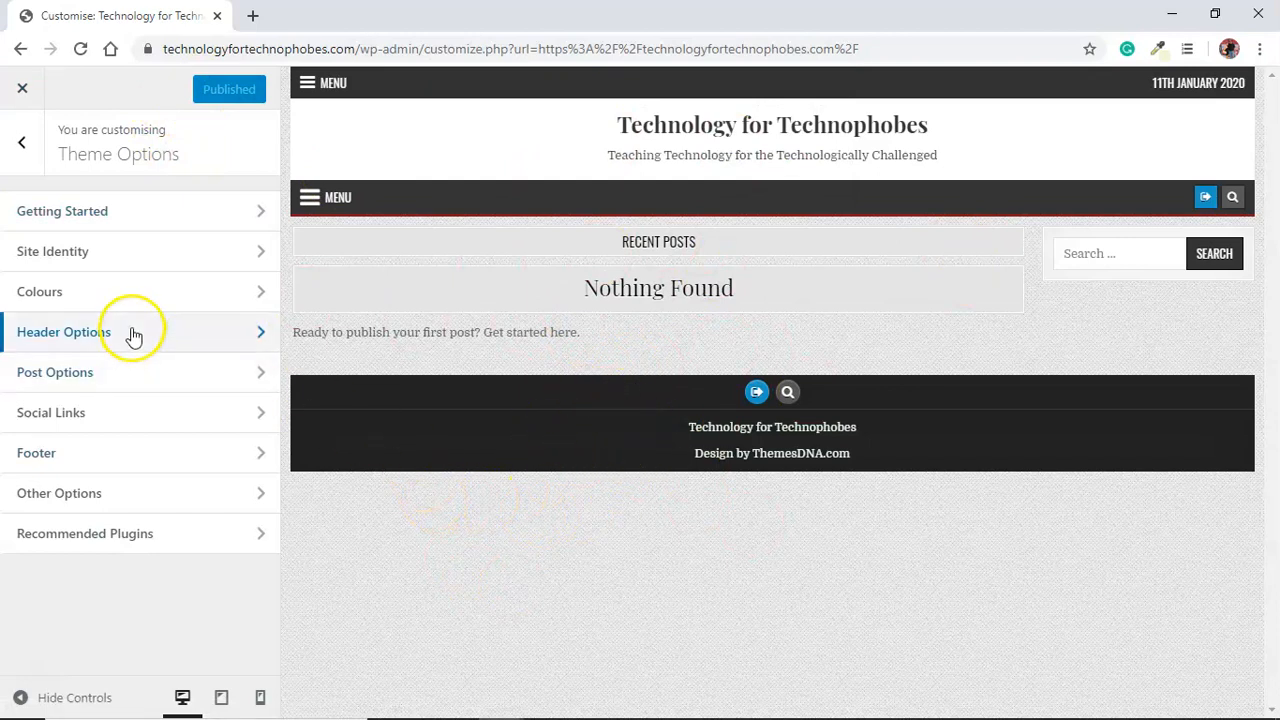
click(20, 96)
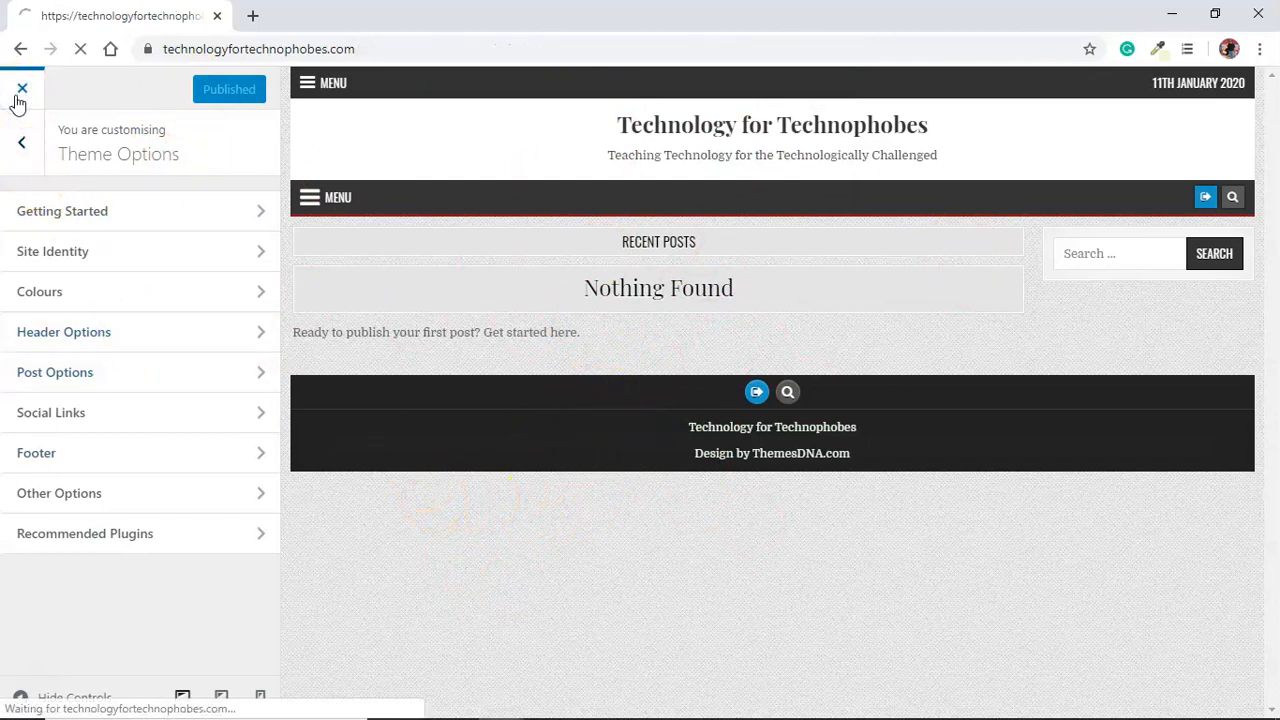